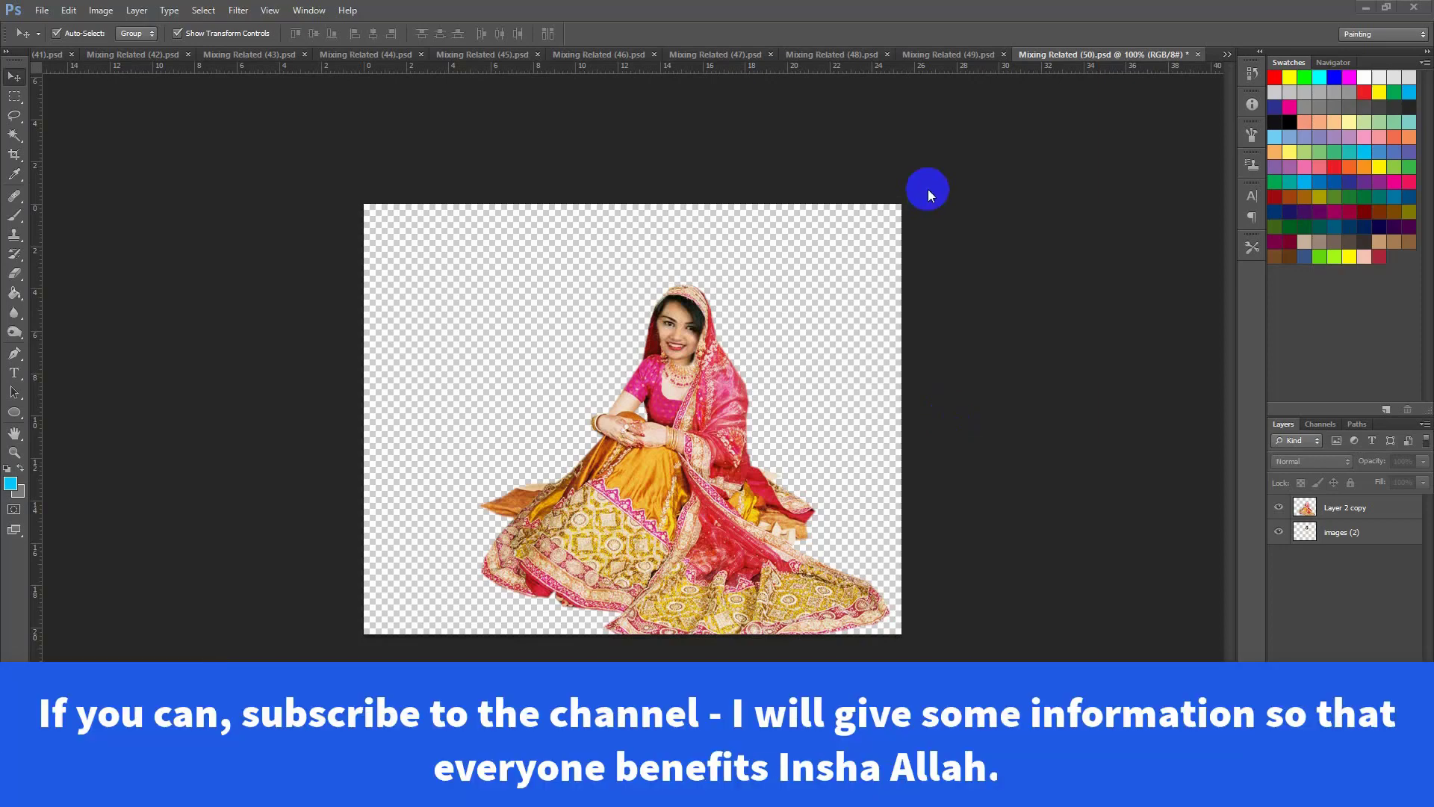
Nudge the face layer images (2) slightly within the bride's veil in Mixing Related (50)
{"action": "mouse_move", "coordinate": [688, 334]}
{"action": "left_mouse_down"}
{"action": "mouse_move", "coordinate": [685, 365]}
{"action": "mouse_move", "coordinate": [791, 329]}
{"action": "mouse_move", "coordinate": [679, 345]}
{"action": "mouse_move", "coordinate": [688, 339]}
{"action": "left_mouse_up"}
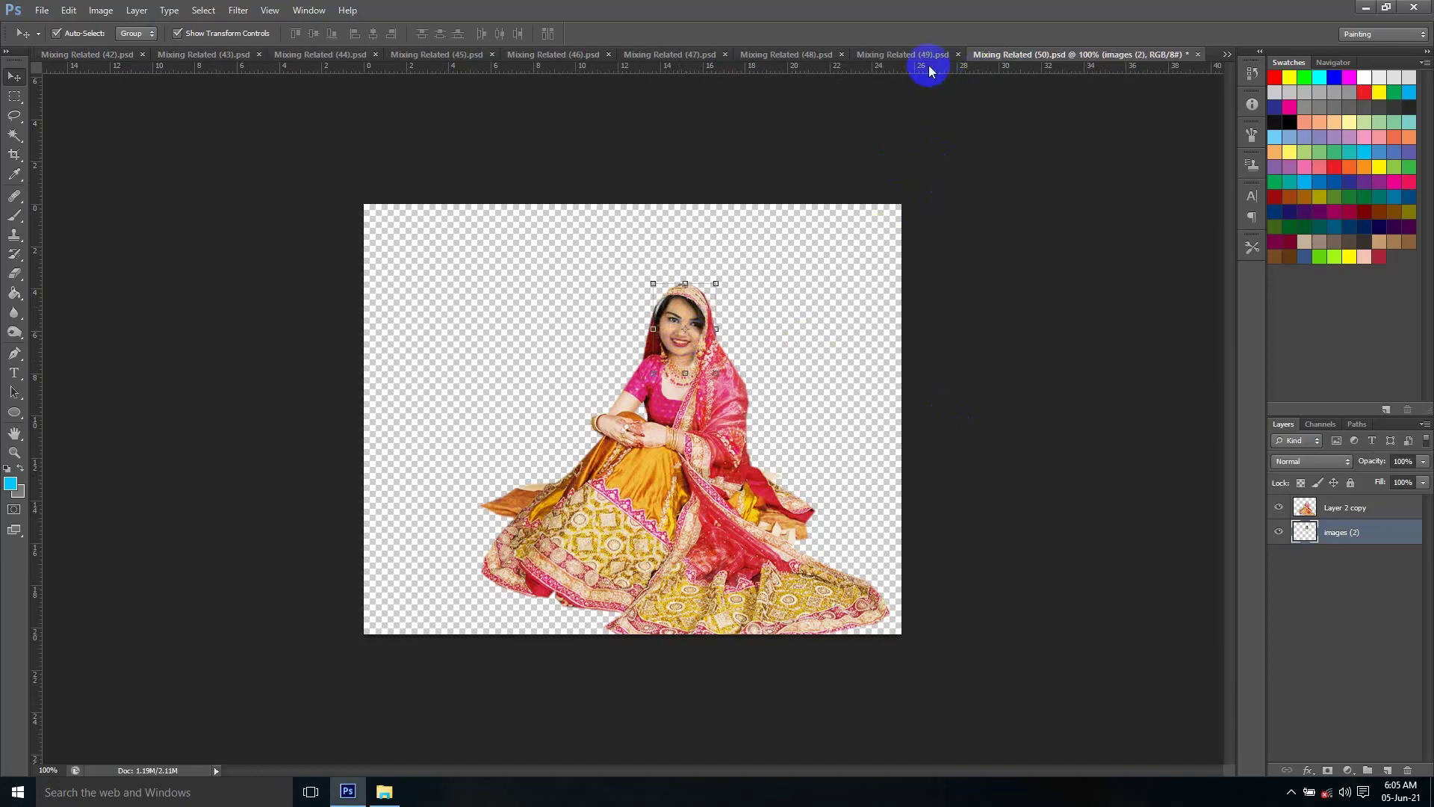
{"action": "left_click", "coordinate": [1001, 57]}
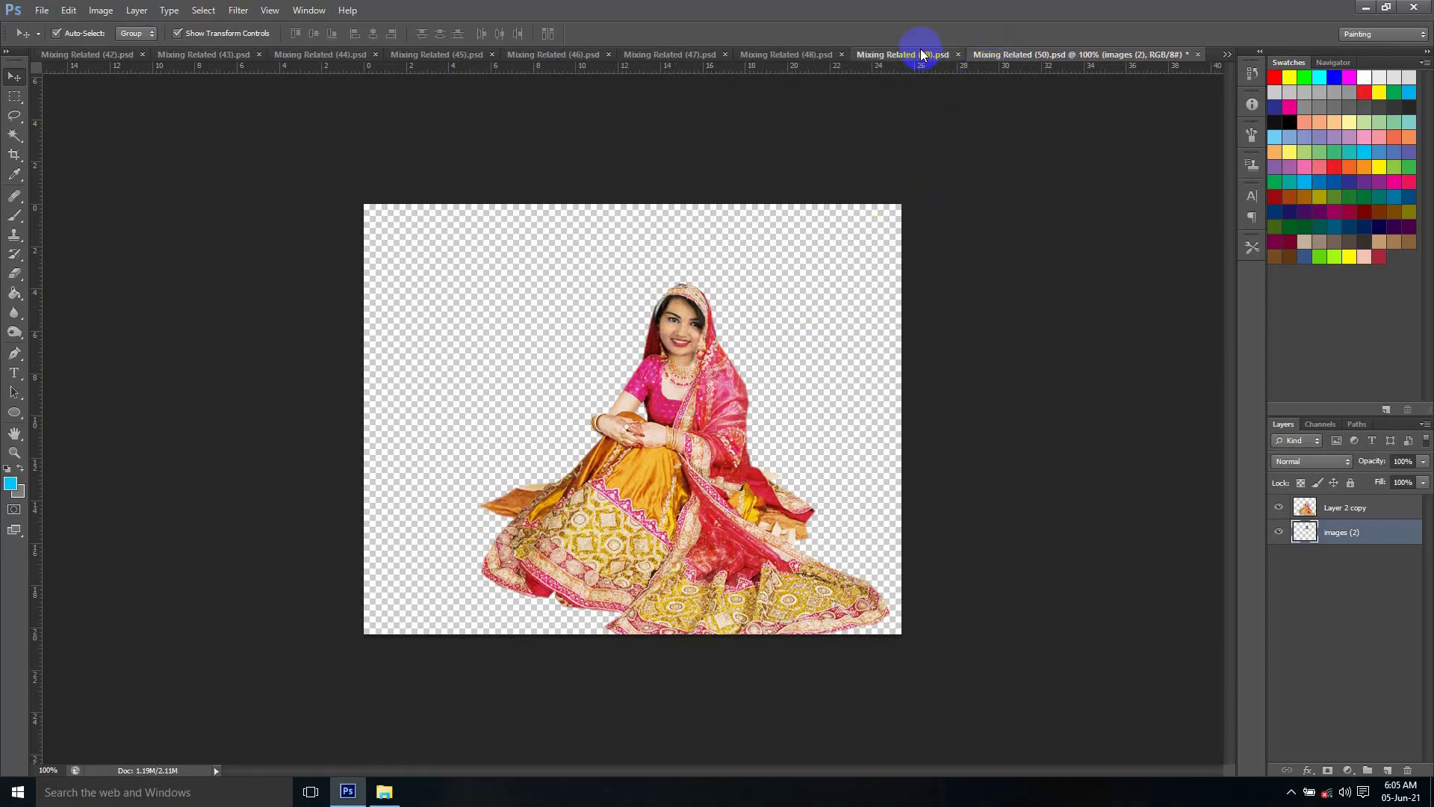
Examine the menswear cutouts in Mixing Related (49) and (48), including the full layer list of (48)
{"action": "left_click", "coordinate": [906, 56]}
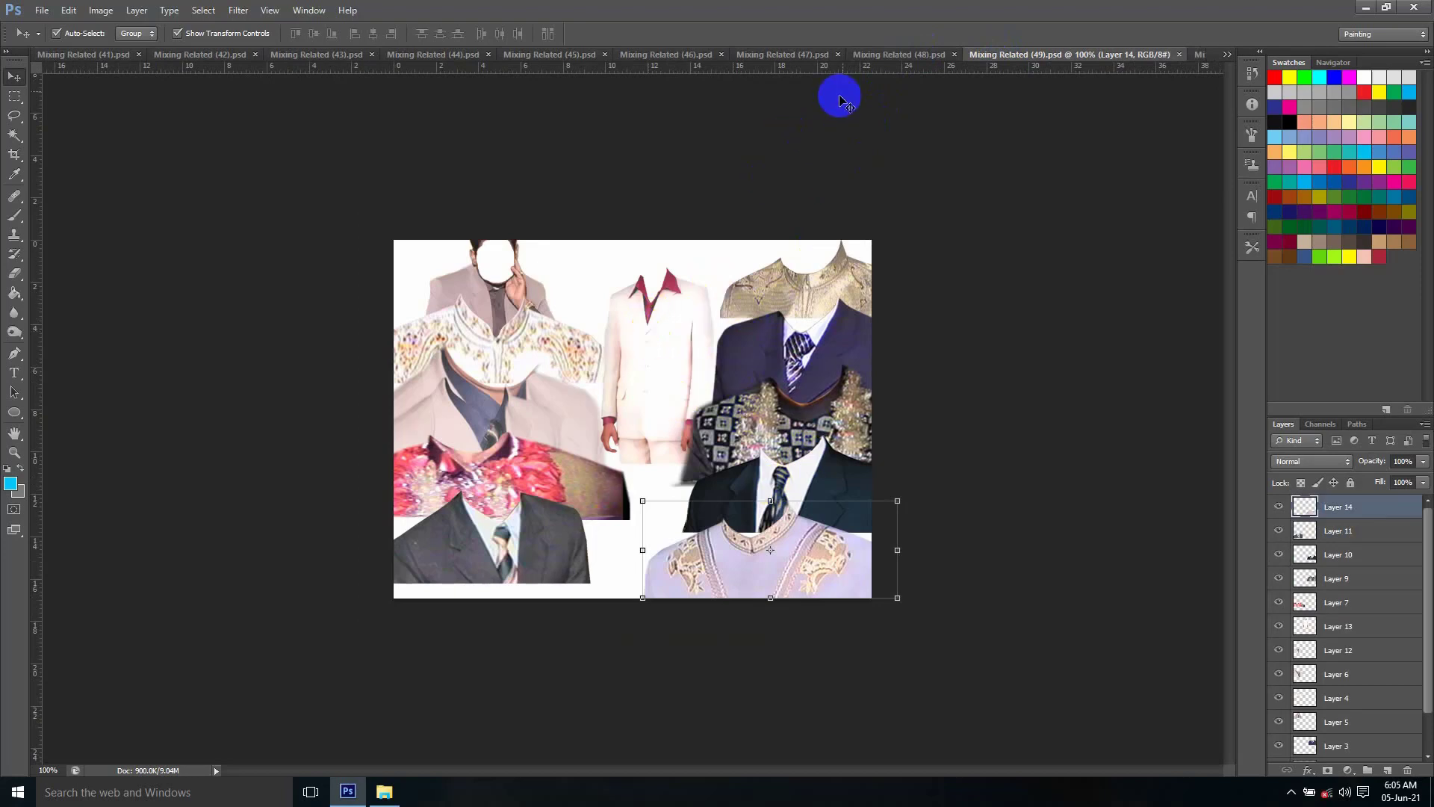
{"action": "left_click", "coordinate": [868, 56]}
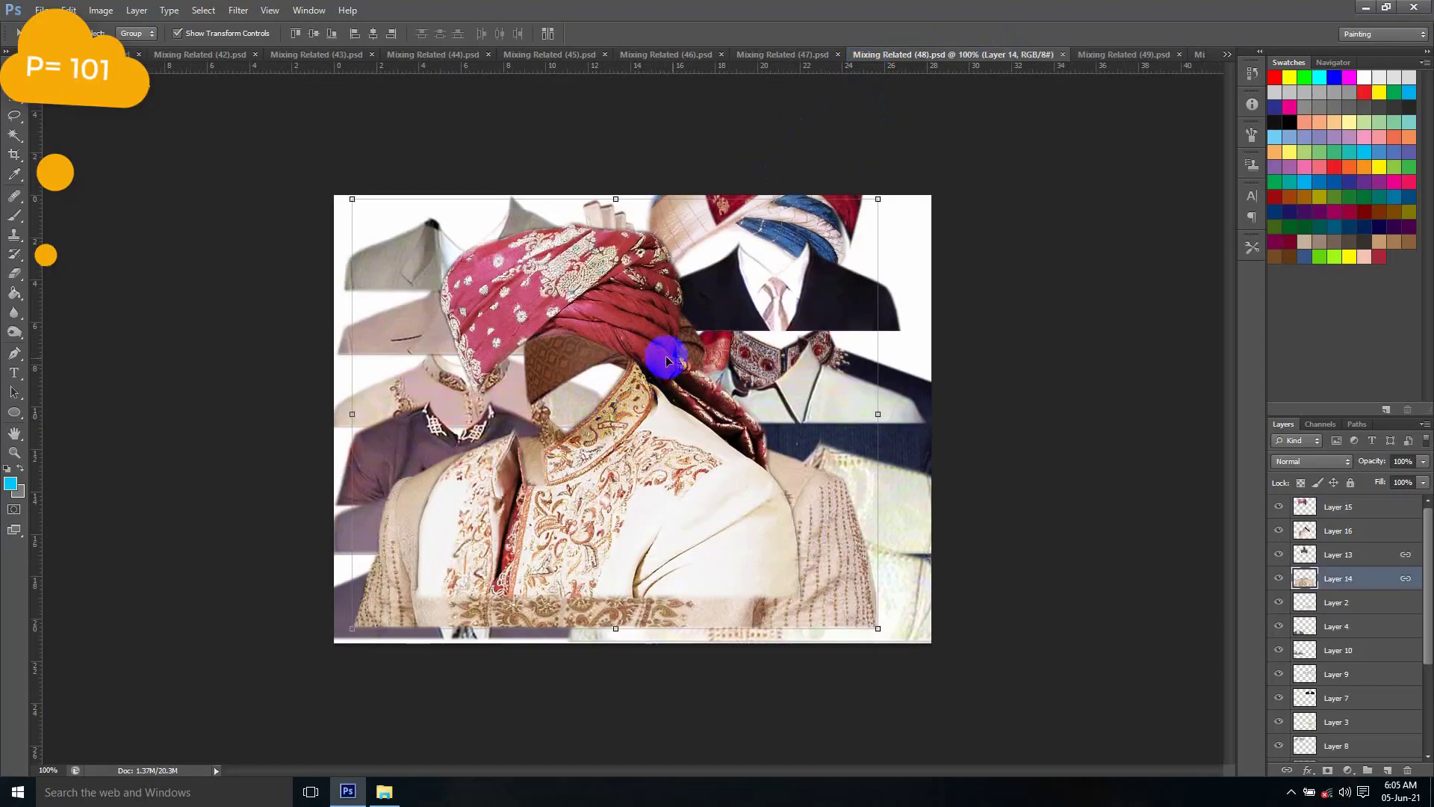
{"action": "scroll", "coordinate": [1419, 598], "scroll_direction": "down", "scroll_amount": 2}
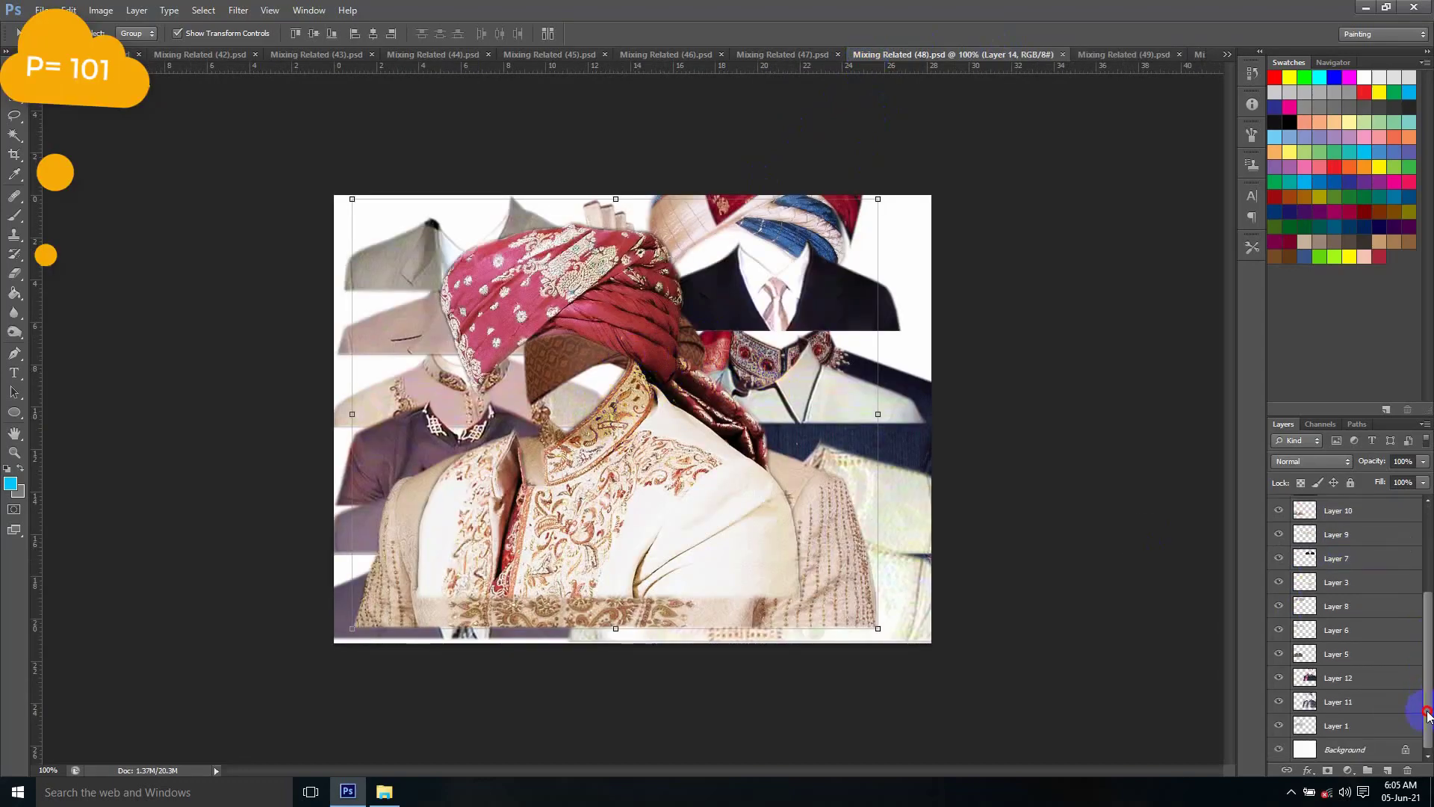
{"action": "scroll", "coordinate": [1412, 575], "scroll_direction": "up", "scroll_amount": 2}
{"action": "left_click", "coordinate": [461, 390]}
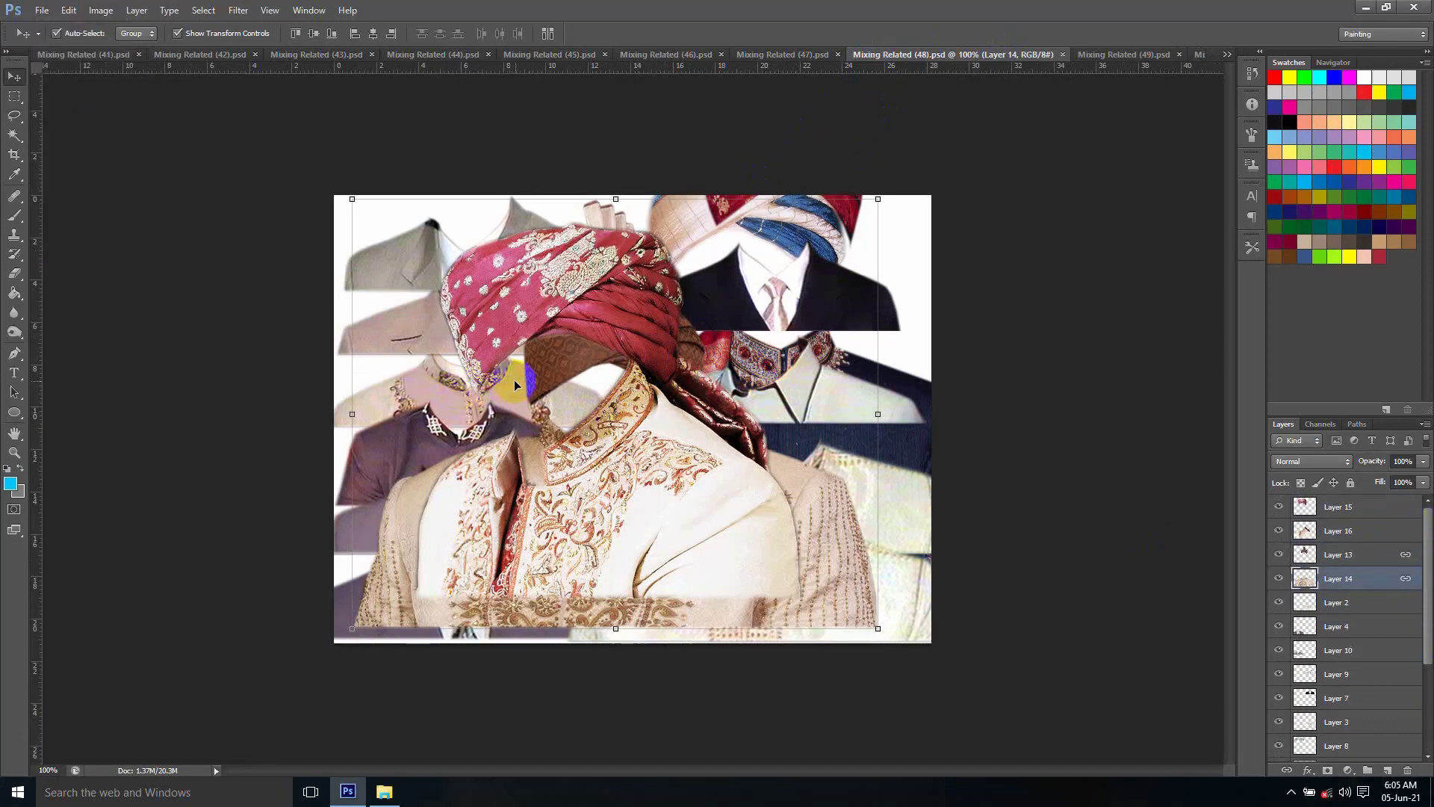
Look through Mixing Related (47), (46), (45) and (44) to review their suit, flower and frame cutouts
{"action": "left_click", "coordinate": [774, 57]}
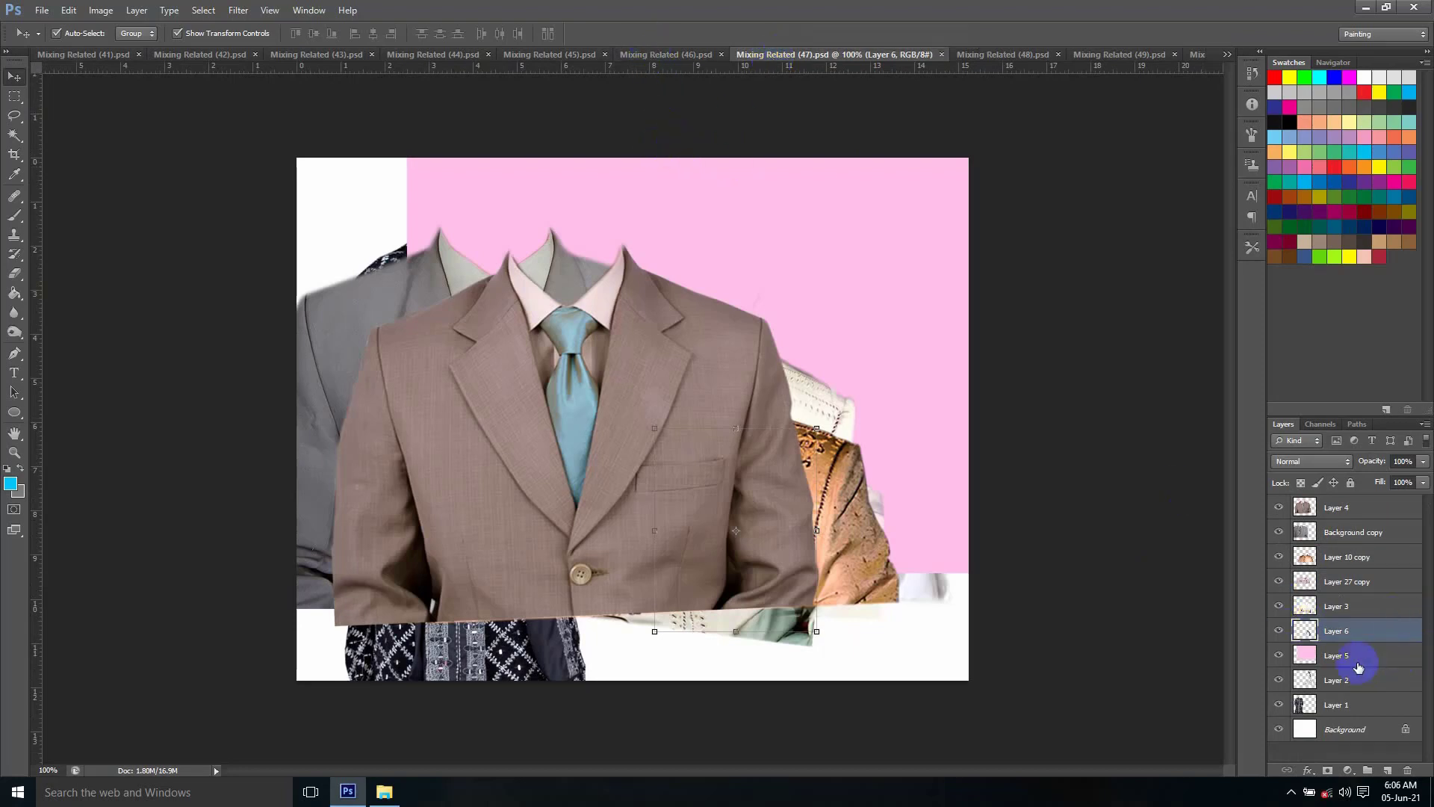
{"action": "left_click", "coordinate": [641, 54]}
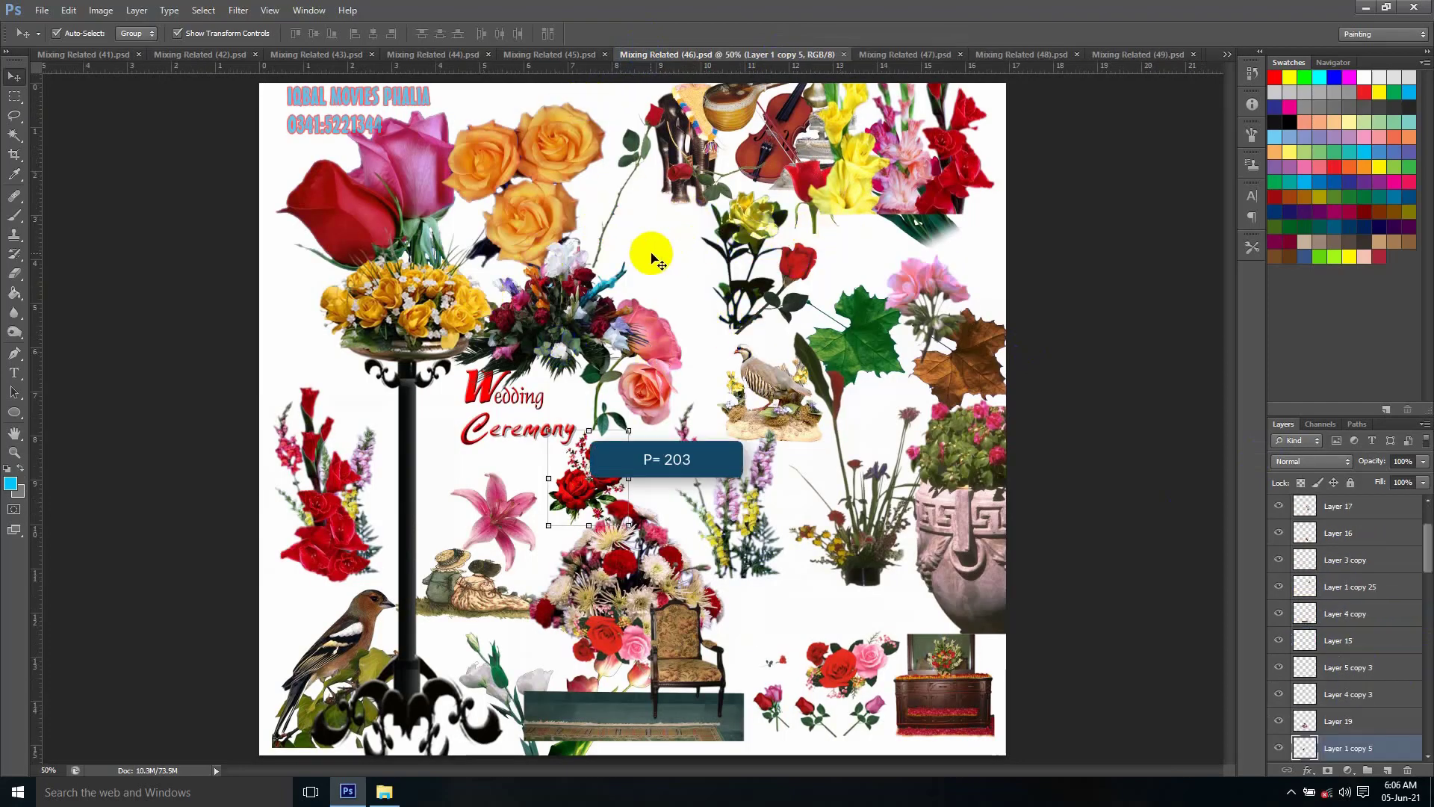
{"action": "left_click", "coordinate": [560, 56]}
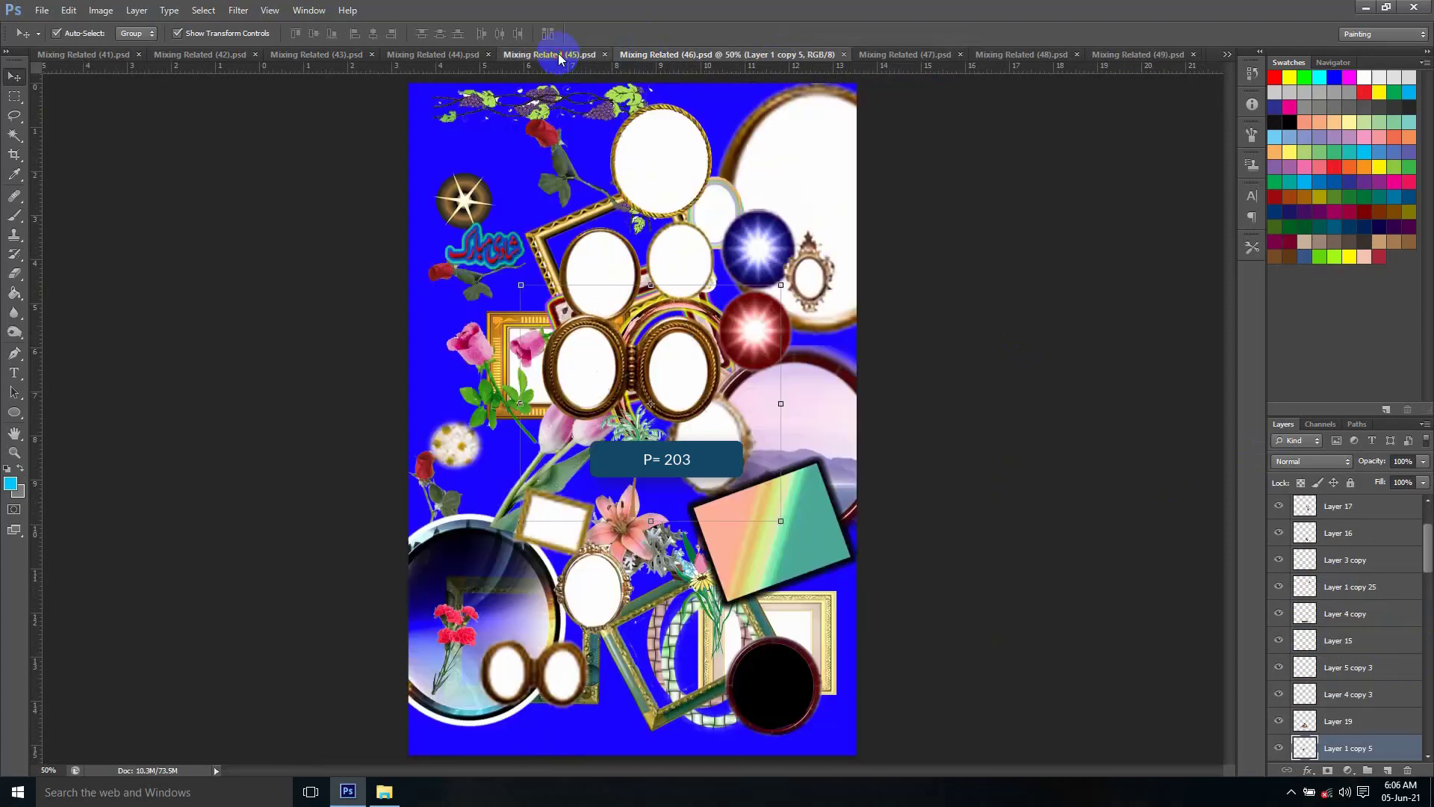
{"action": "left_click", "coordinate": [437, 60]}
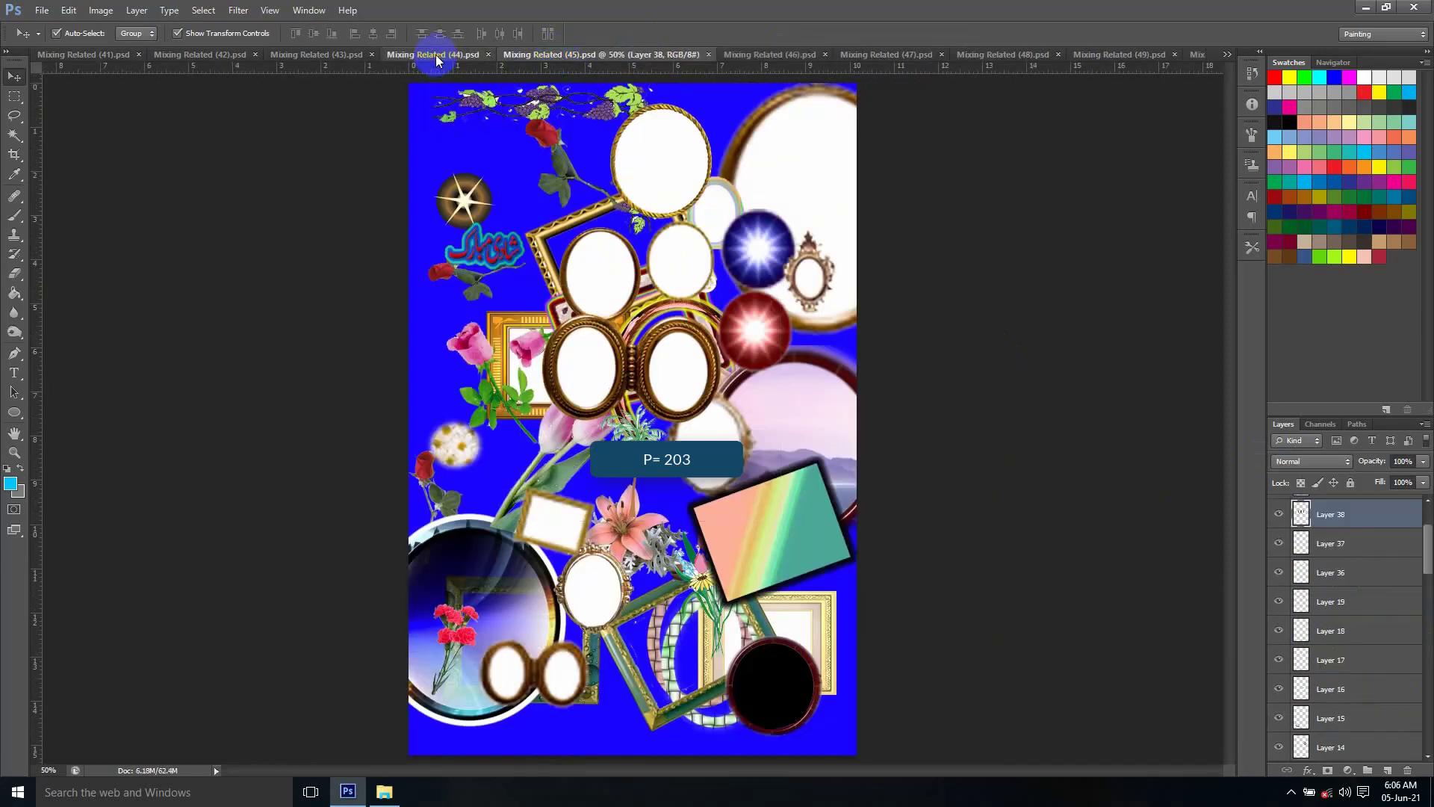
Look through Mixing Related (43), (42) and (41) to review their decorative, wedding suit and kurta cutouts
{"action": "left_click", "coordinate": [368, 97]}
{"action": "left_click", "coordinate": [337, 55]}
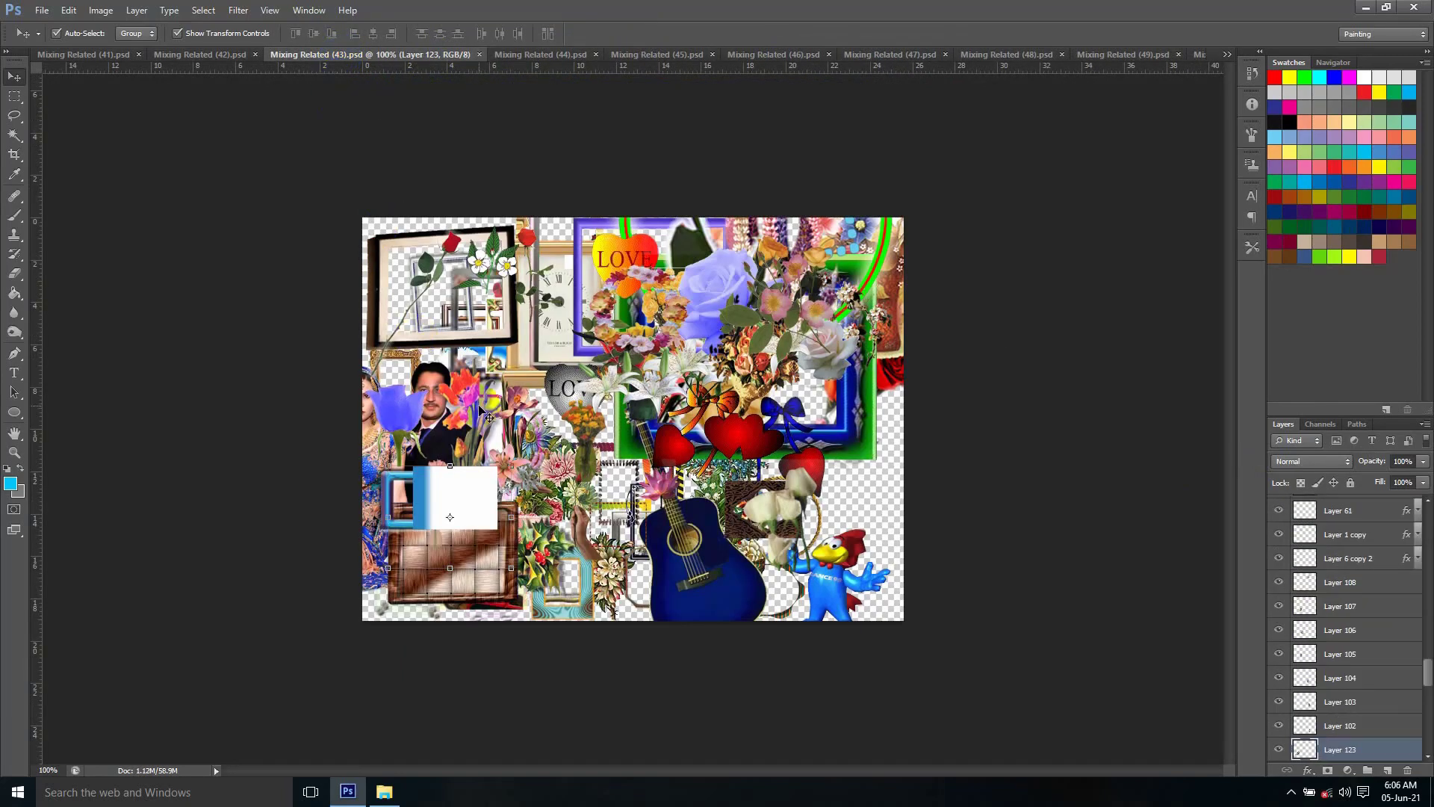
{"action": "left_click", "coordinate": [217, 56]}
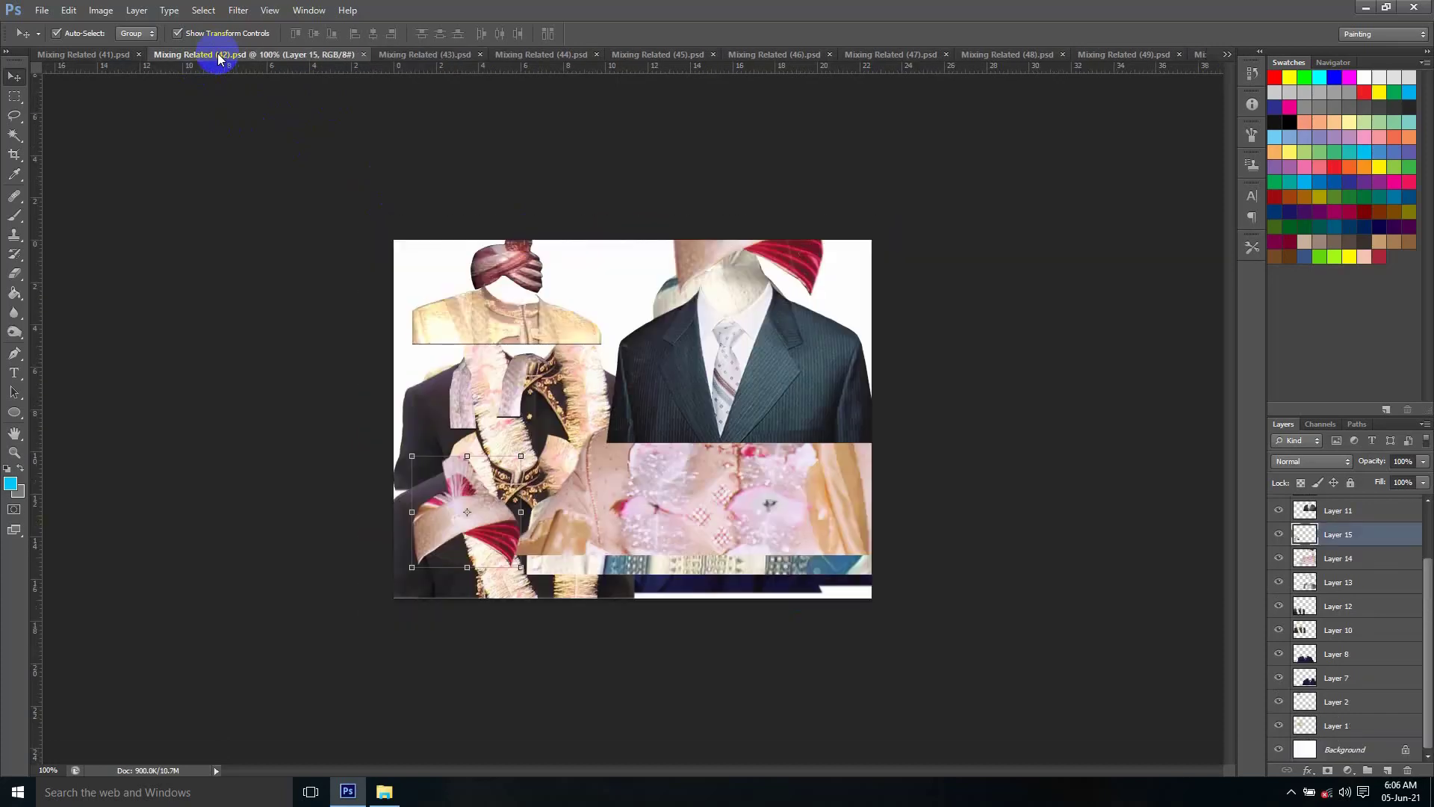
{"action": "left_click", "coordinate": [103, 56]}
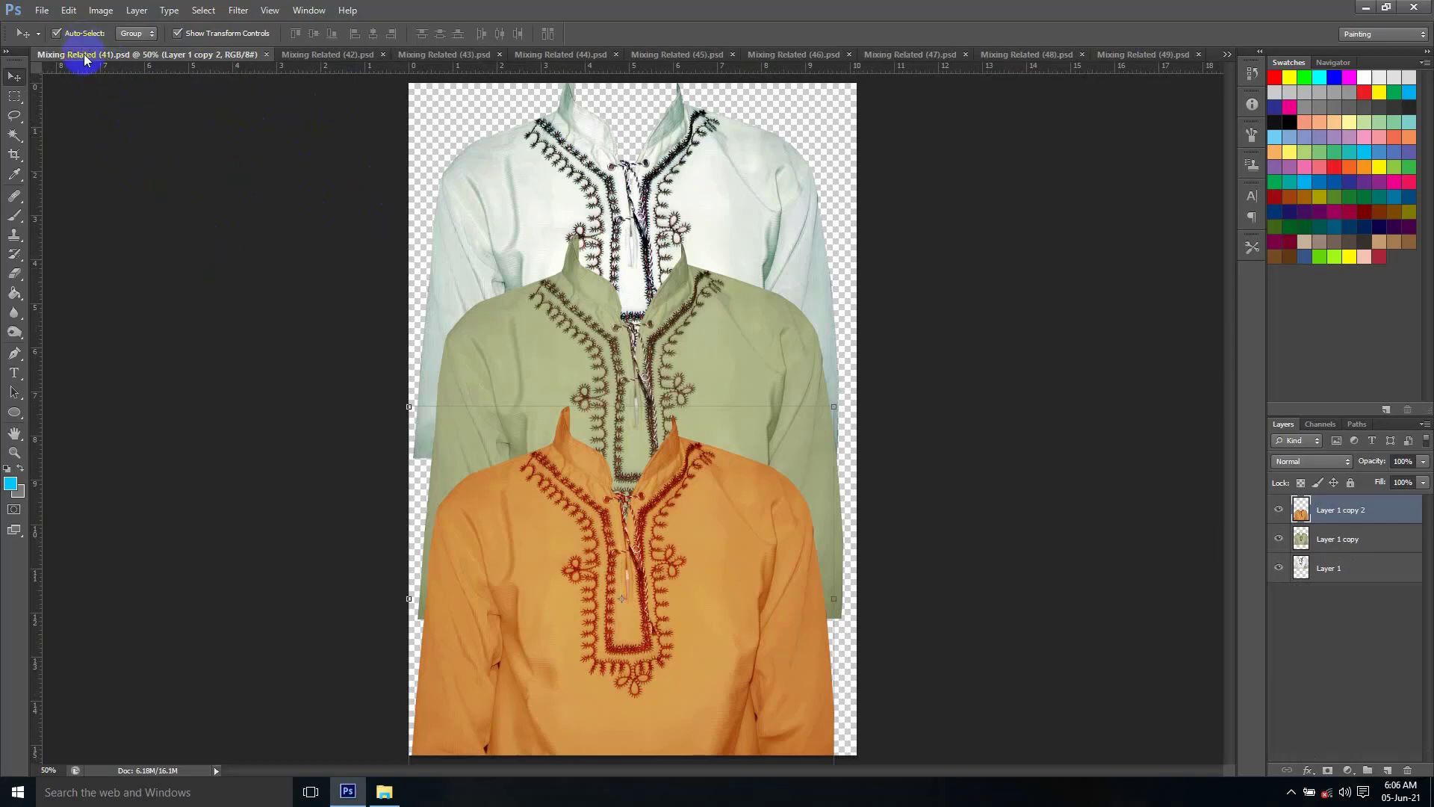
Revisit Mixing Related (50) and (48) from the list of open documents
{"action": "left_click", "coordinate": [1227, 55]}
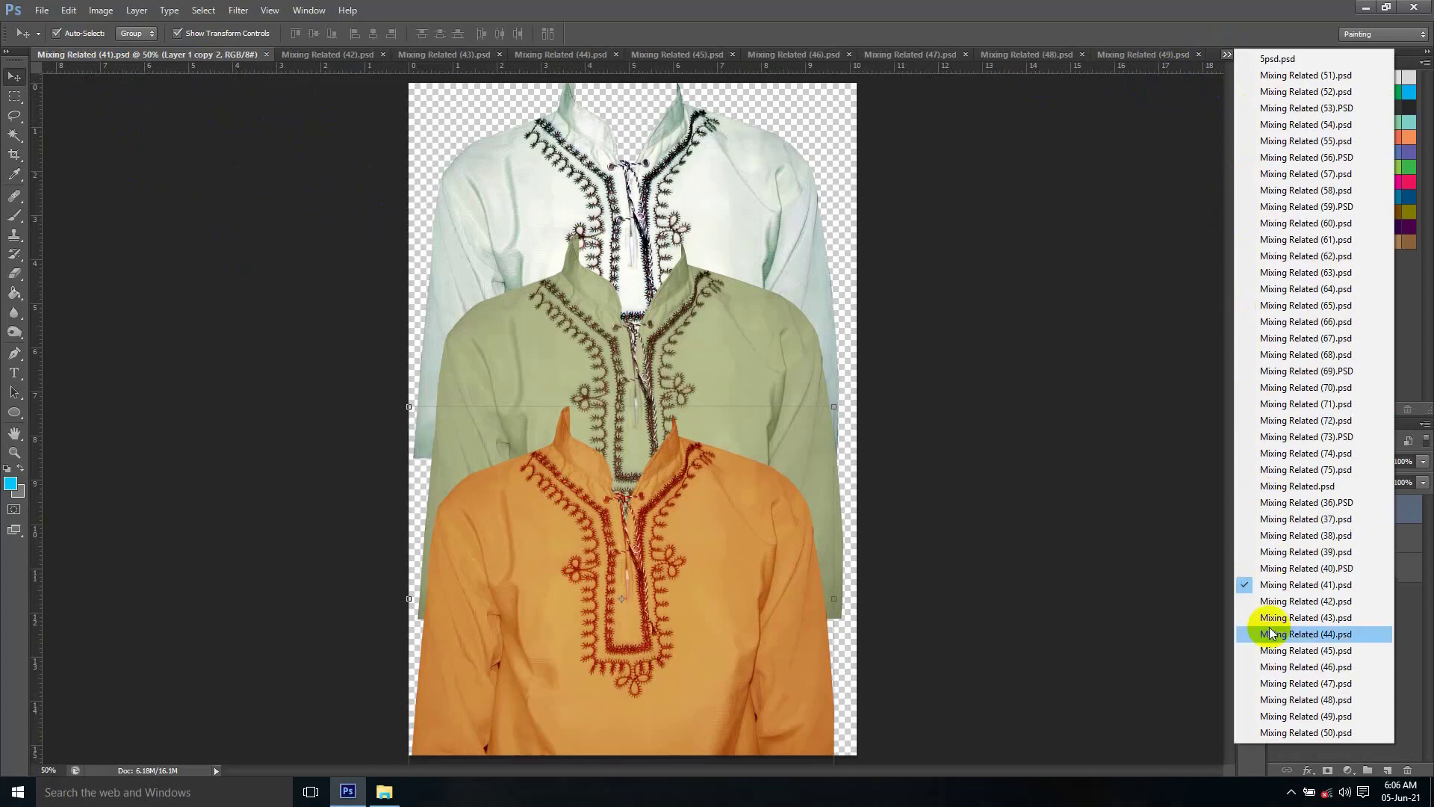
{"action": "left_click", "coordinate": [1270, 732]}
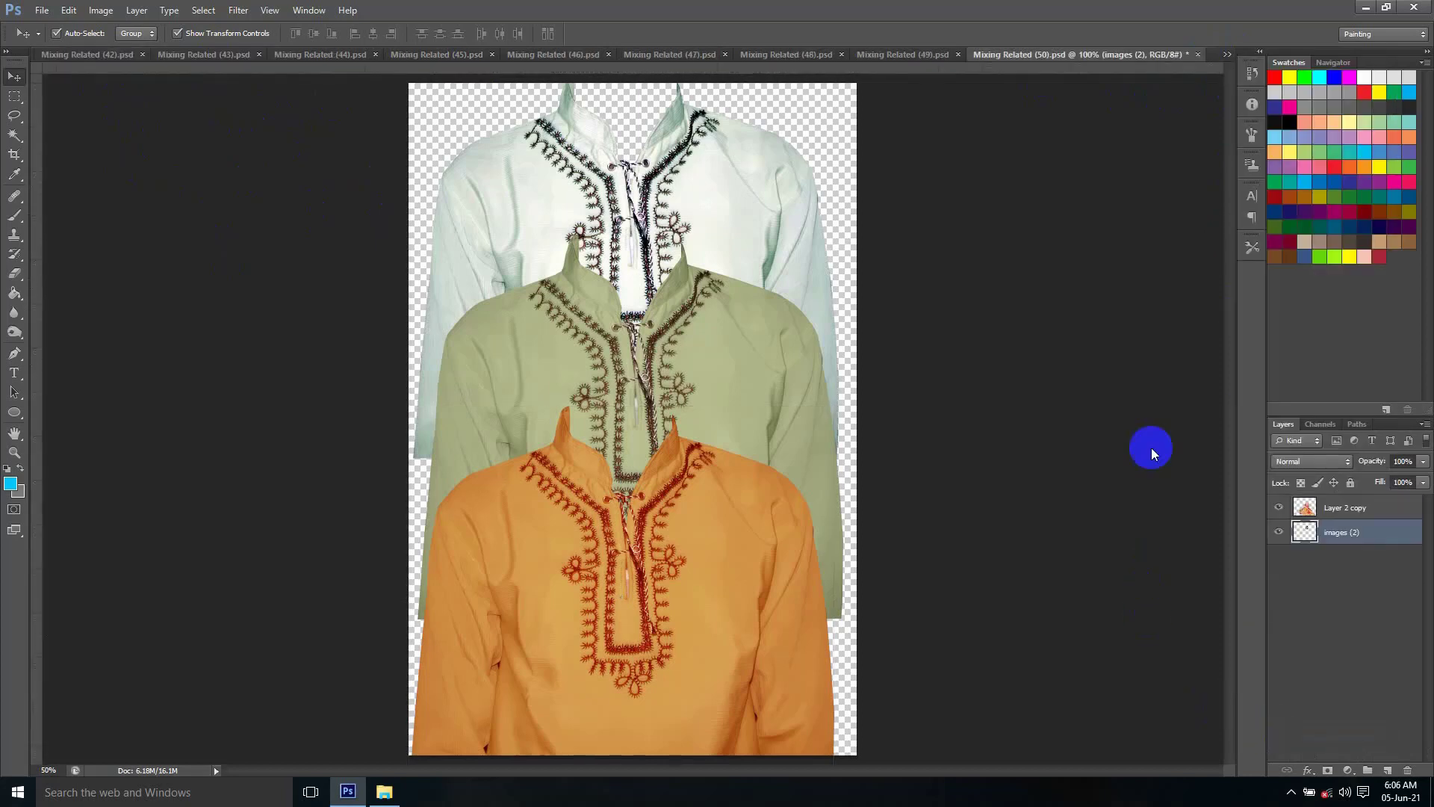
{"action": "left_click", "coordinate": [1227, 56]}
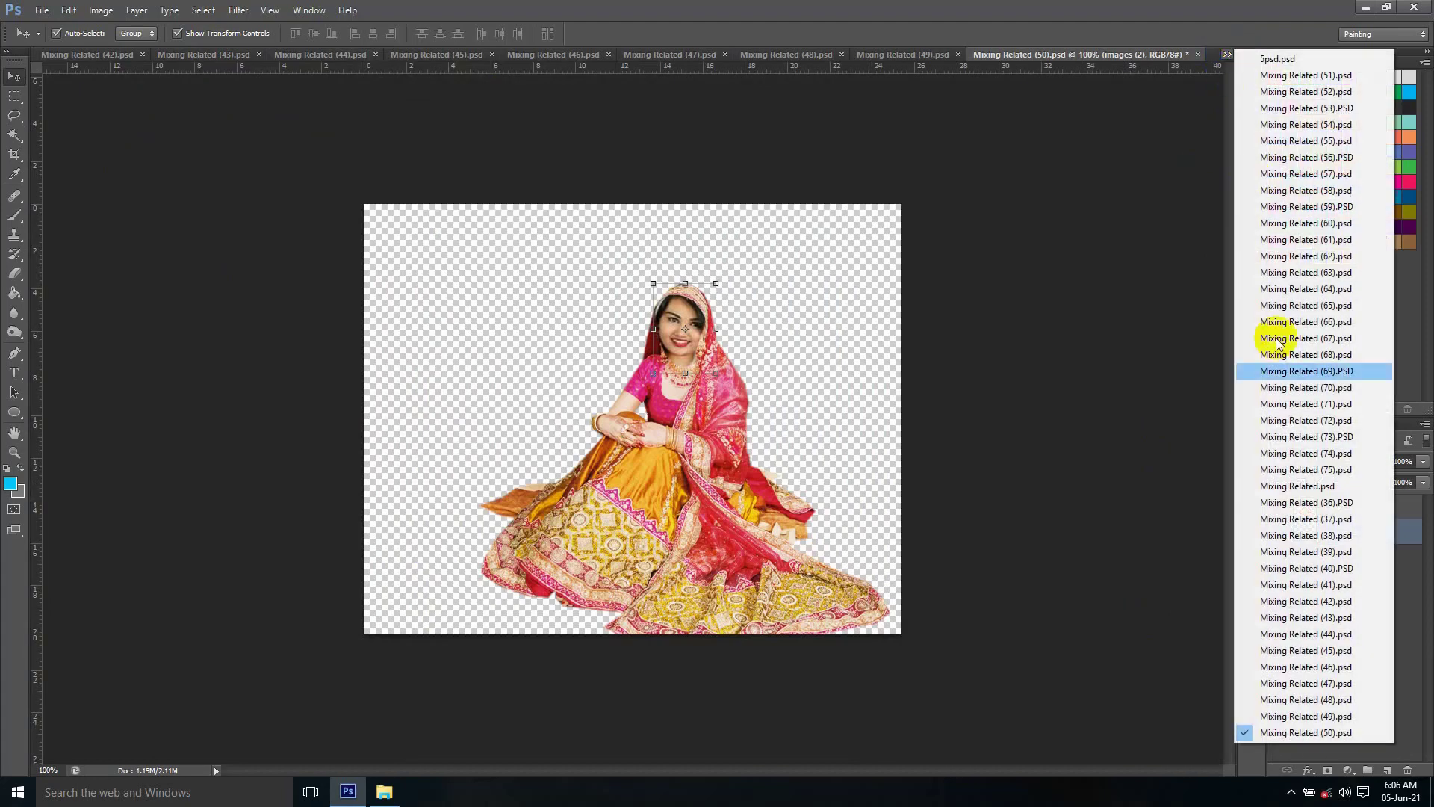
{"action": "left_click", "coordinate": [1279, 702]}
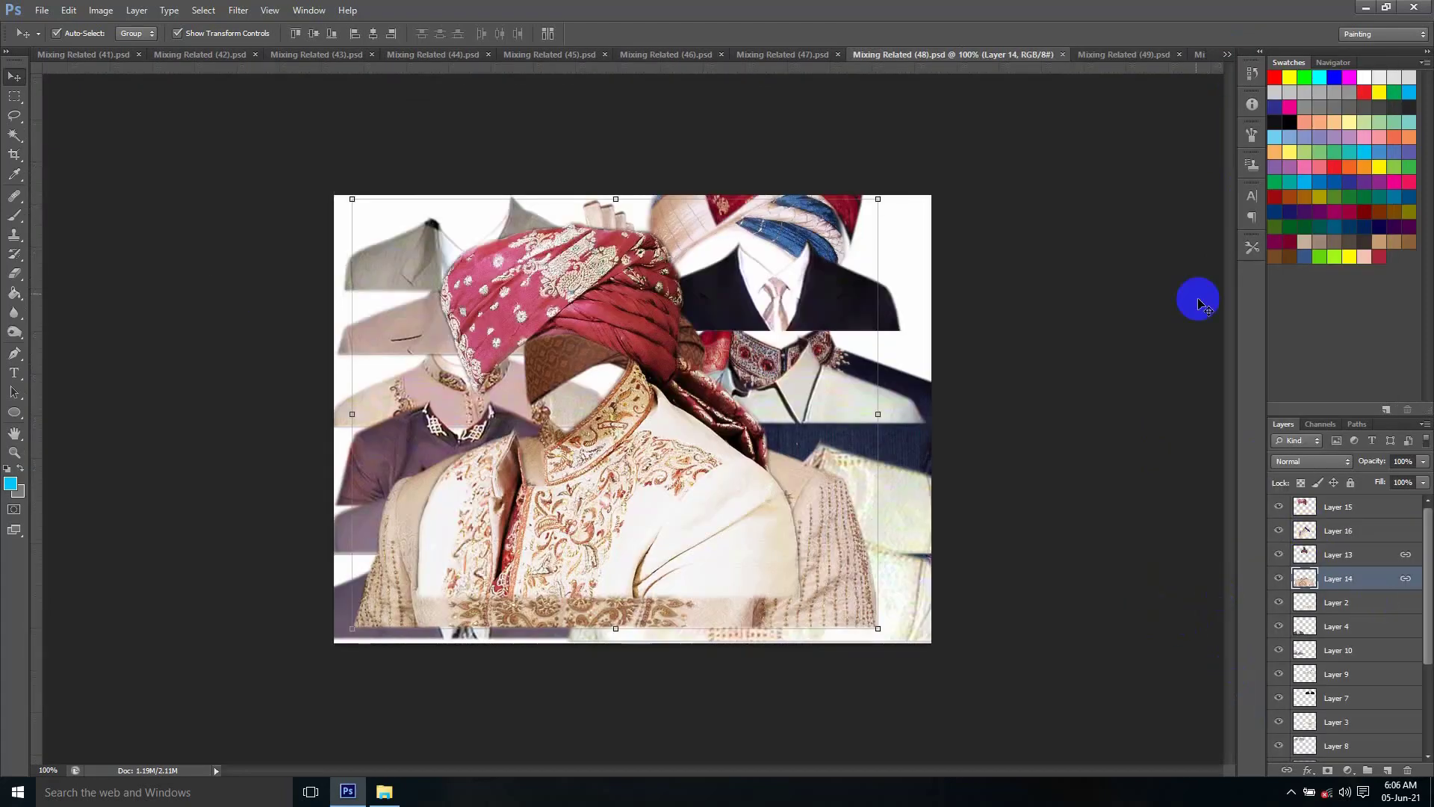
{"action": "mouse_move", "coordinate": [1426, 585]}
{"action": "left_mouse_down"}
{"action": "mouse_move", "coordinate": [1429, 693]}
{"action": "mouse_move", "coordinate": [1430, 580]}
{"action": "left_mouse_up"}
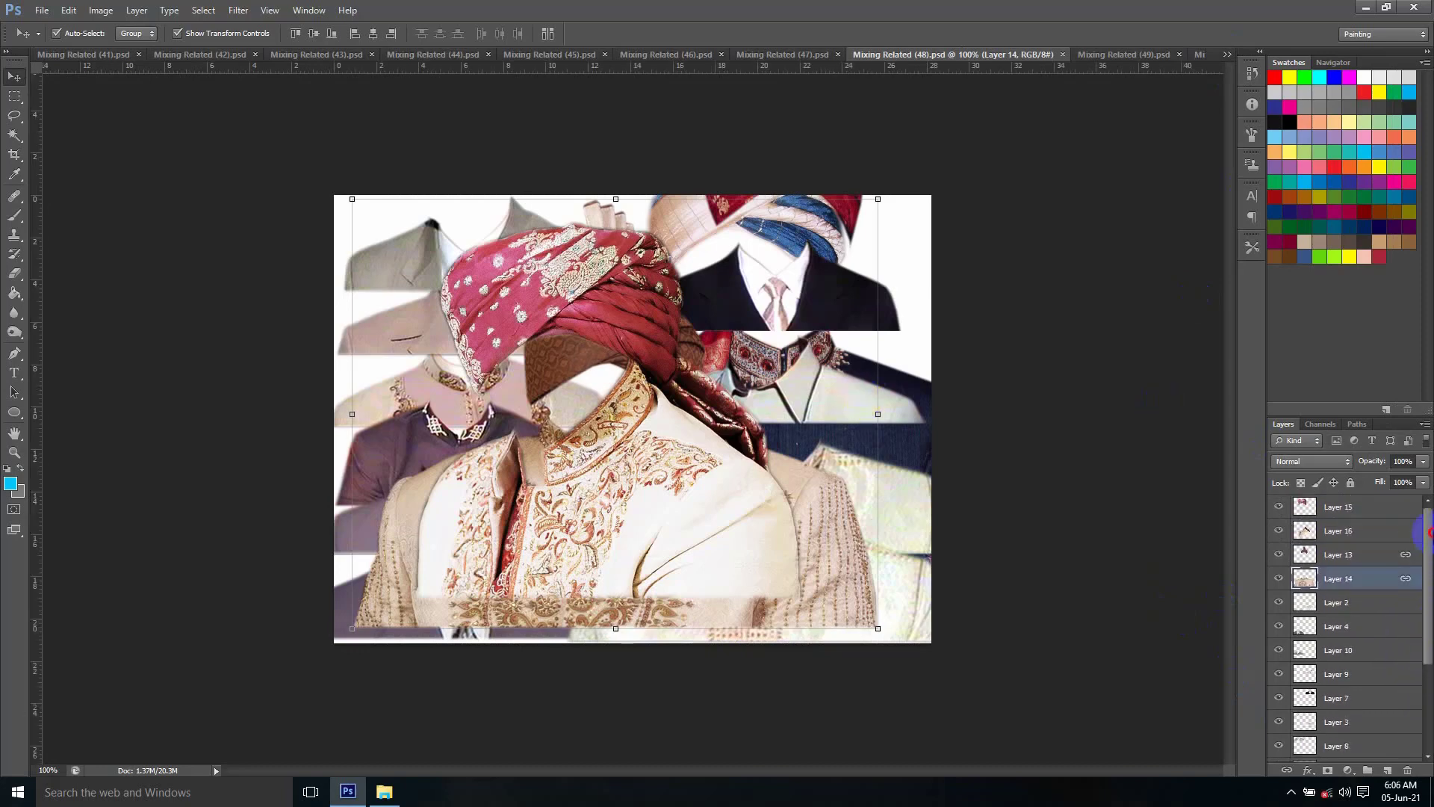
View the bride and jewellery cutouts in Mixing Related (52), (55) and (58)
{"action": "left_click", "coordinate": [1227, 55]}
{"action": "left_click", "coordinate": [1270, 91]}
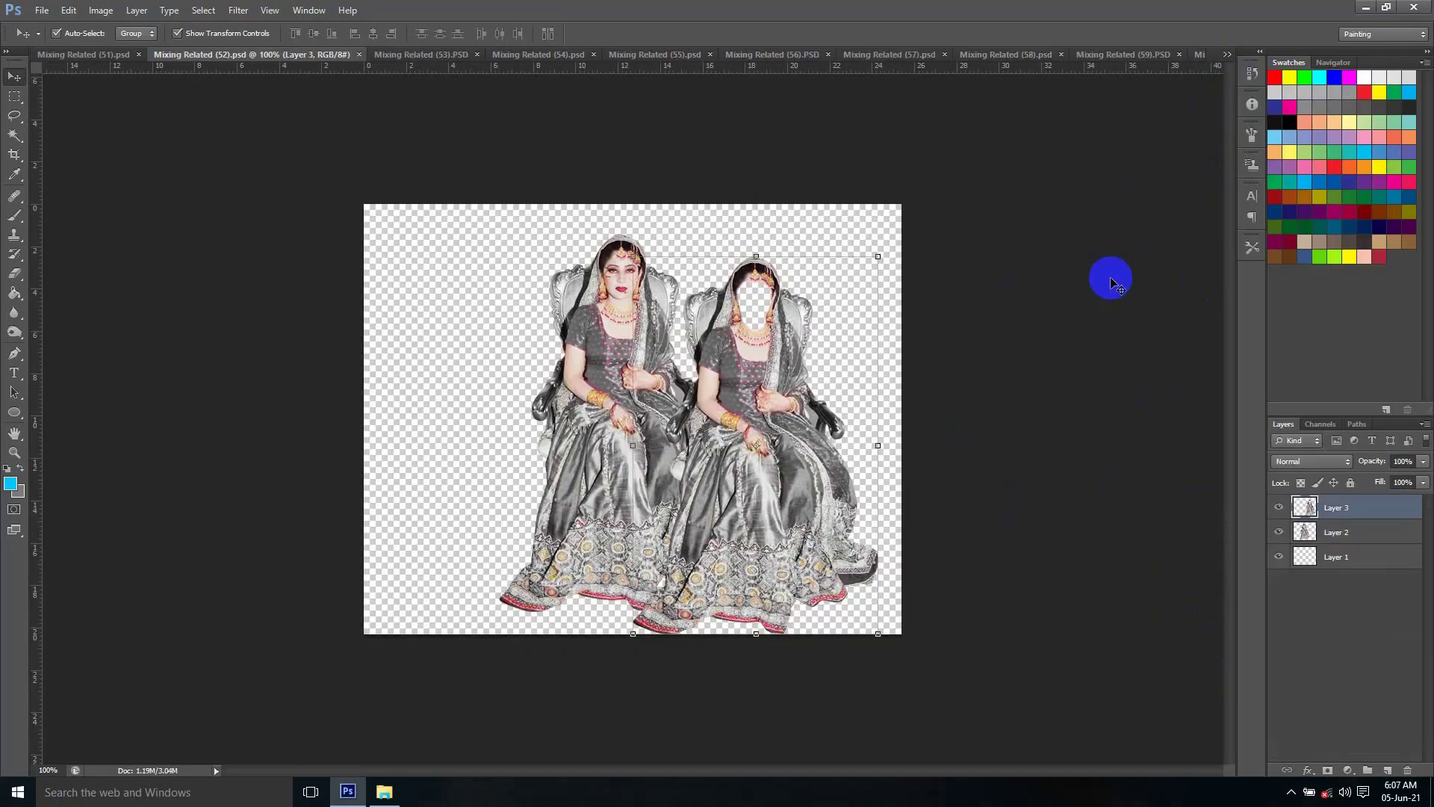
{"action": "left_click", "coordinate": [1226, 56]}
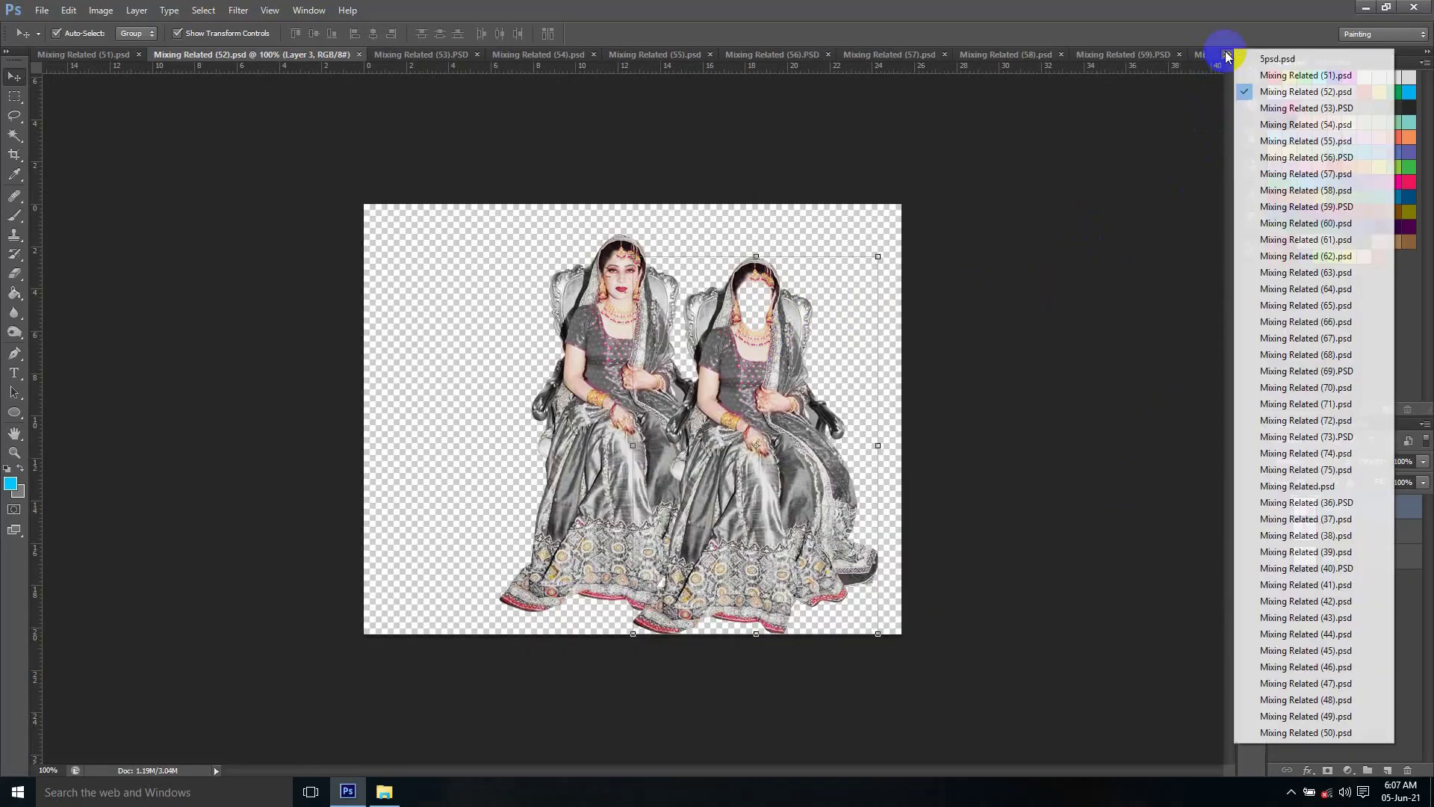
{"action": "left_click", "coordinate": [1262, 142]}
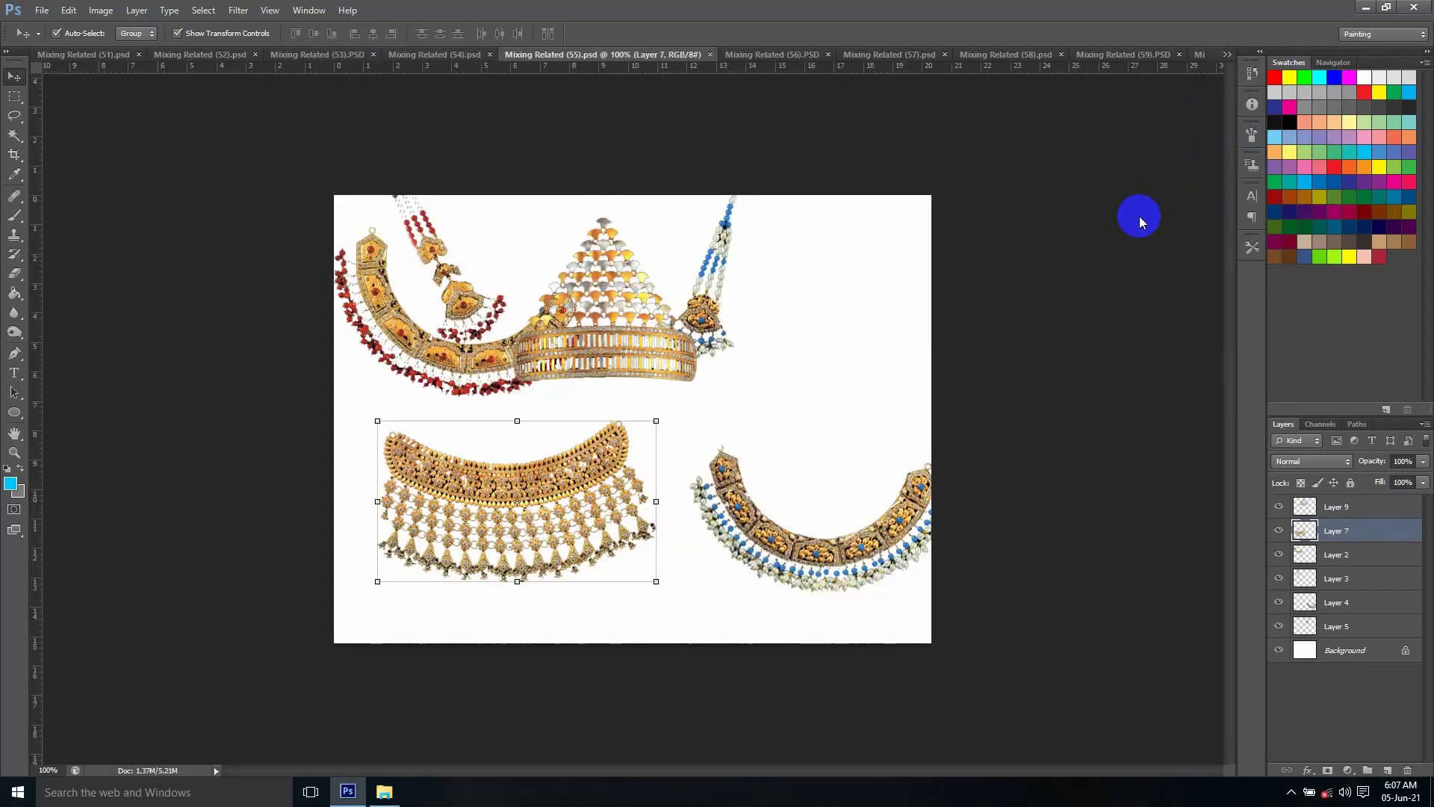
{"action": "left_click", "coordinate": [1228, 55]}
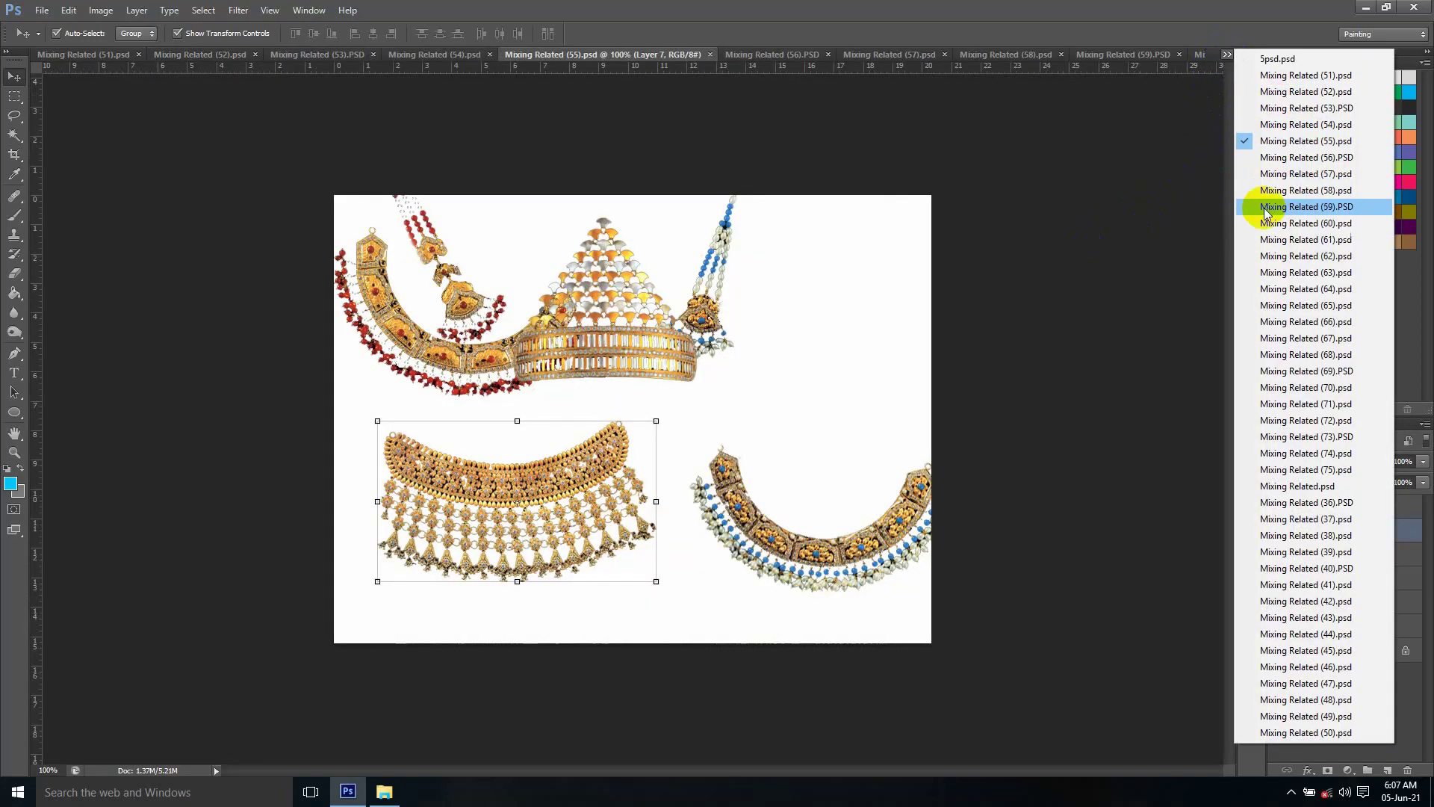
{"action": "left_click", "coordinate": [1273, 190]}
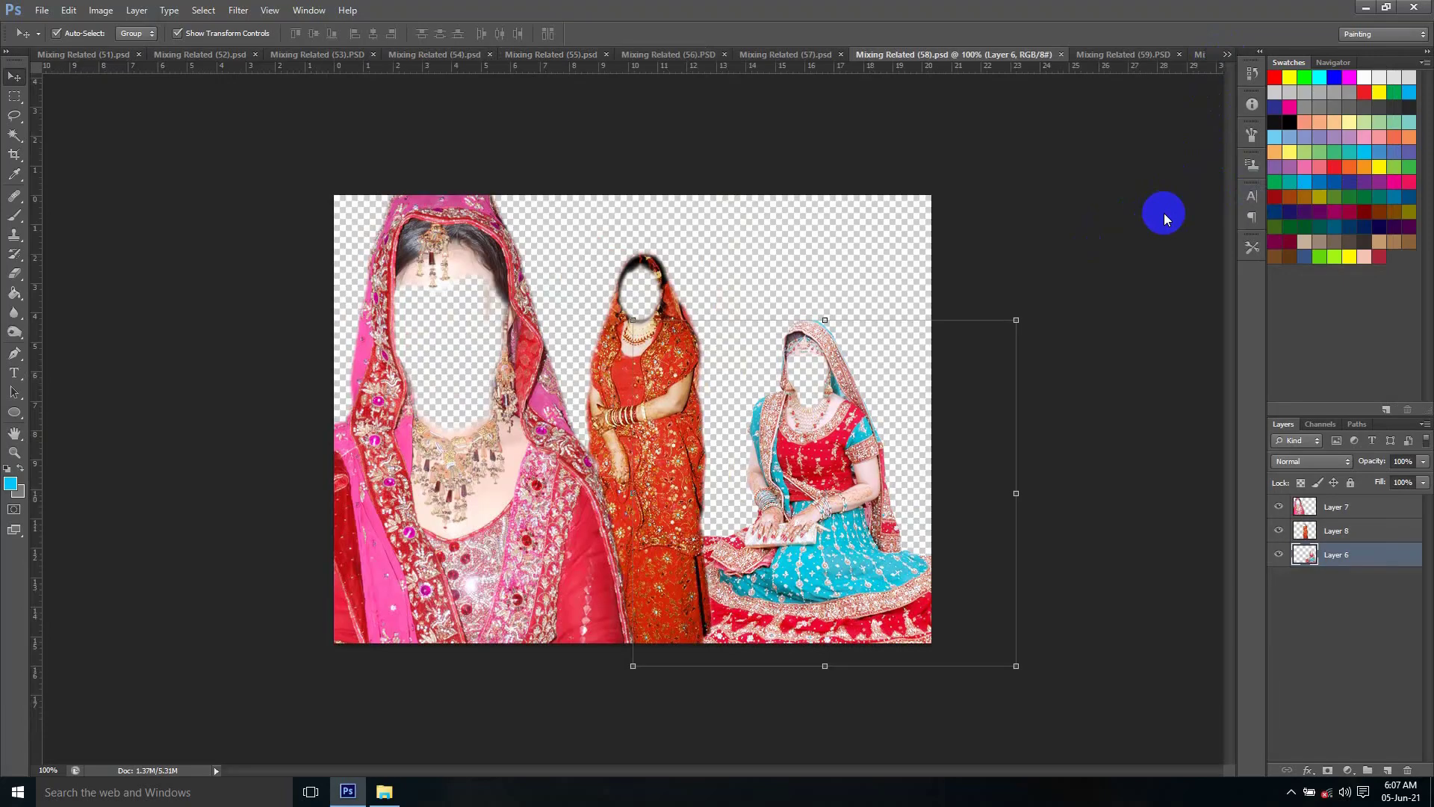
Open the view of Mixing Related (66) and select the large blue checked shirt layer
{"action": "left_click", "coordinate": [1226, 56]}
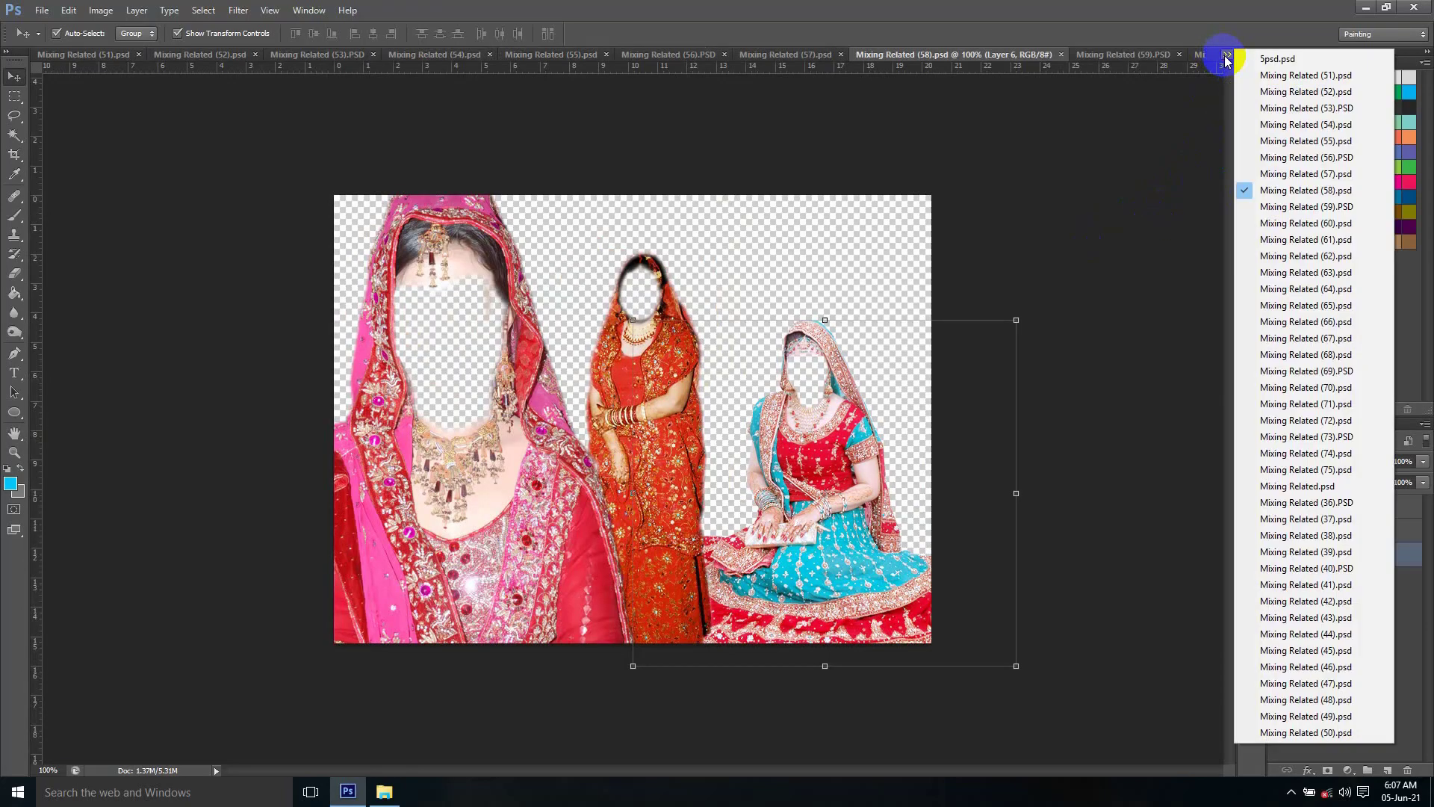
{"action": "left_click", "coordinate": [1255, 323]}
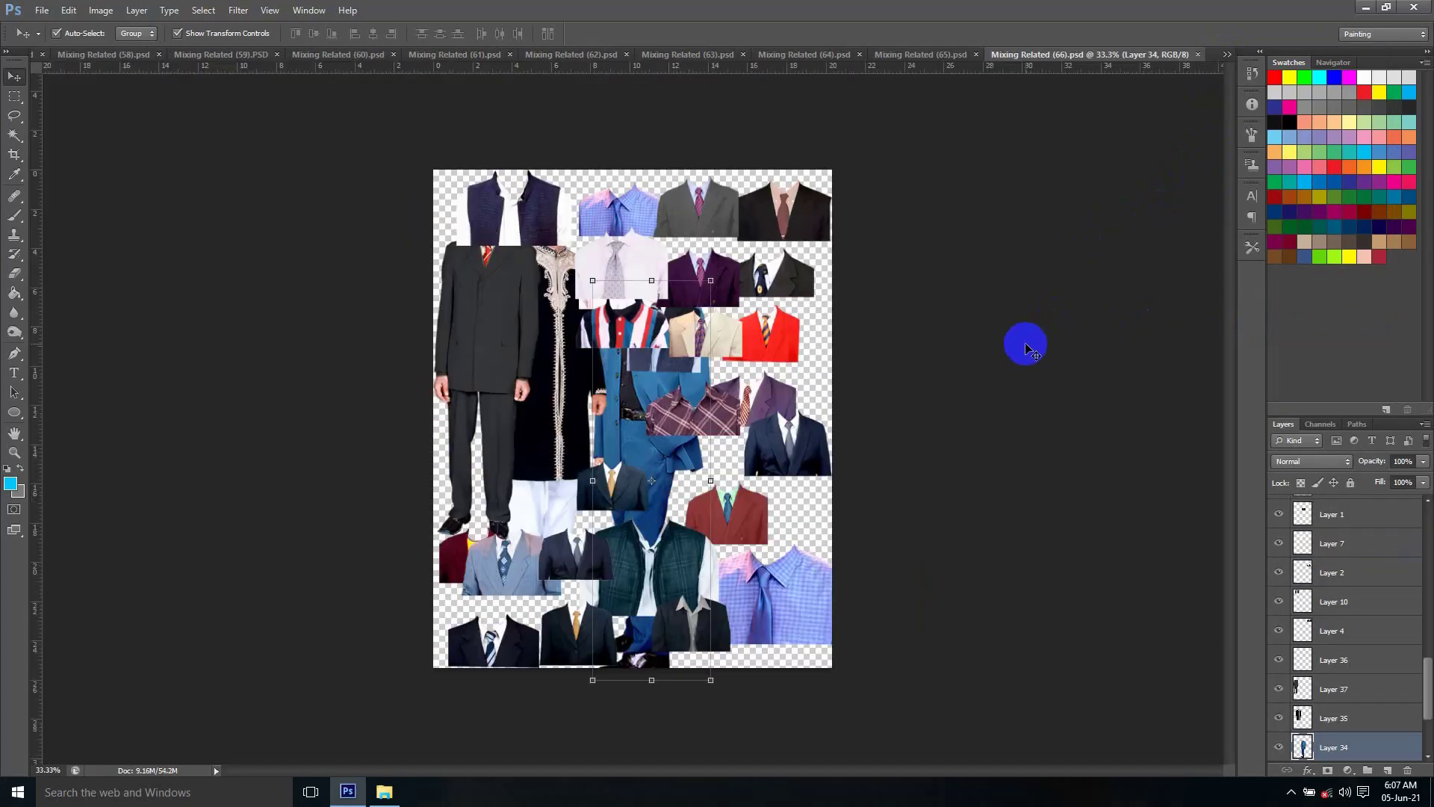
{"action": "left_click", "coordinate": [777, 590]}
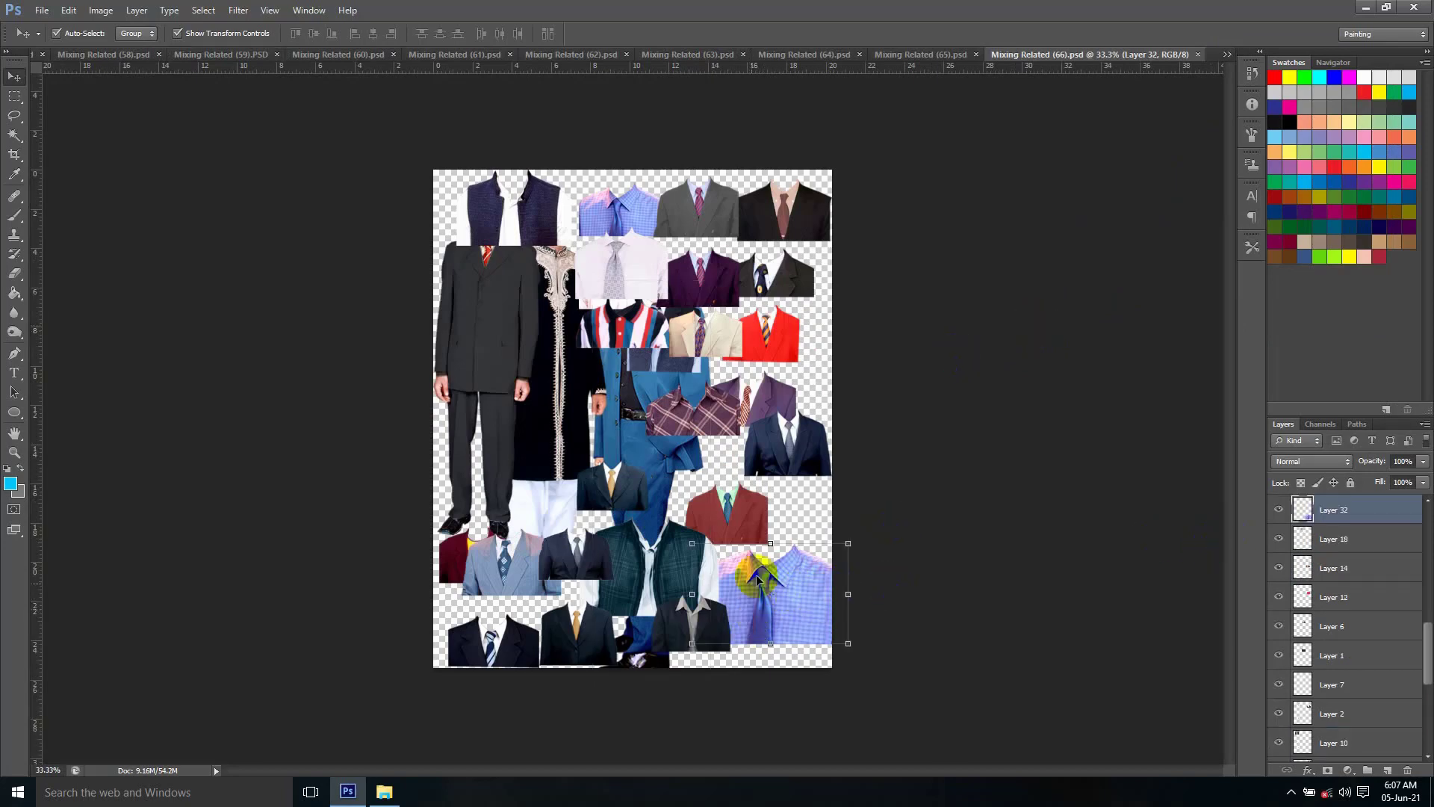
{"action": "left_click", "coordinate": [767, 590]}
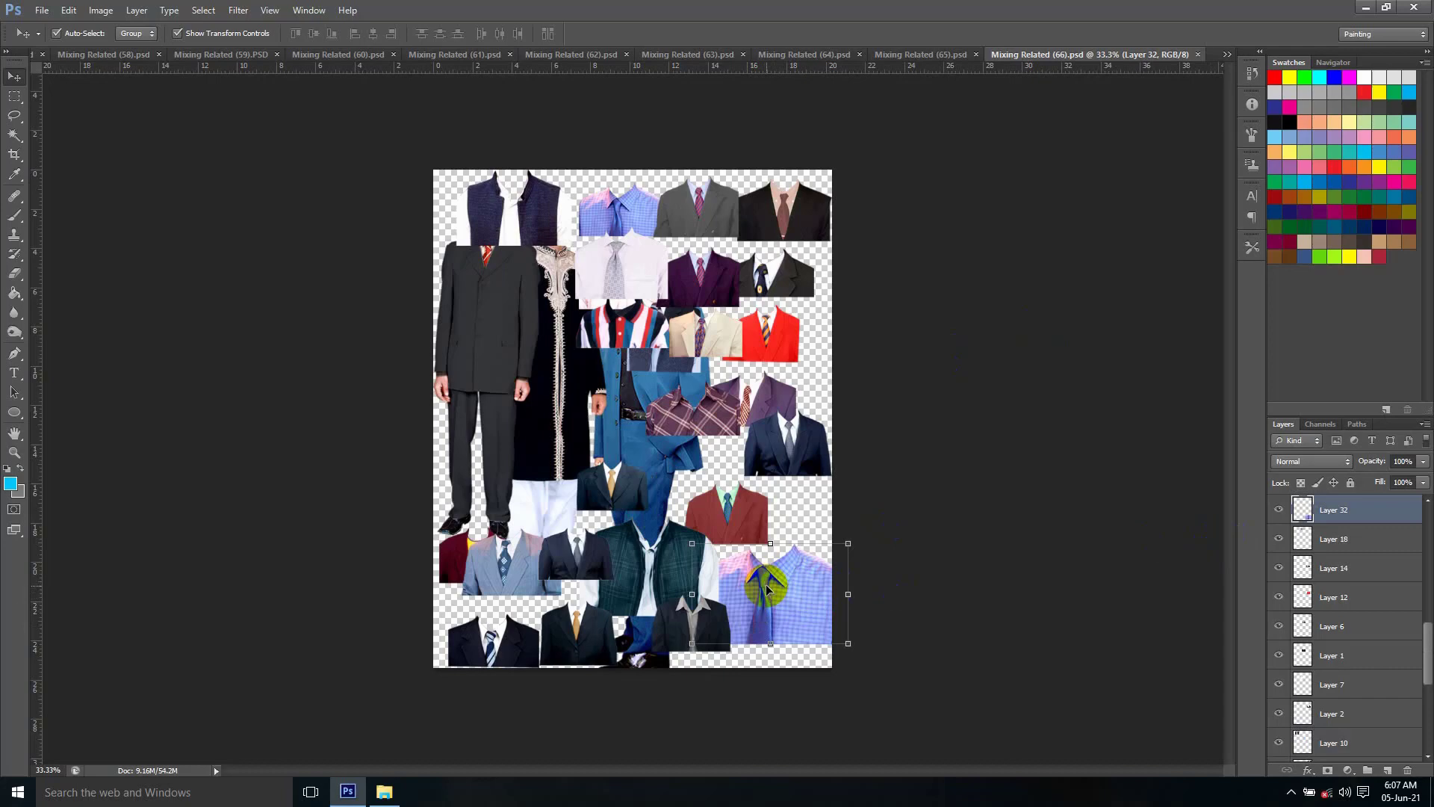
Switch to the blue-background portrait document and on to Mixing Related (51)
{"action": "left_click", "coordinate": [1227, 55]}
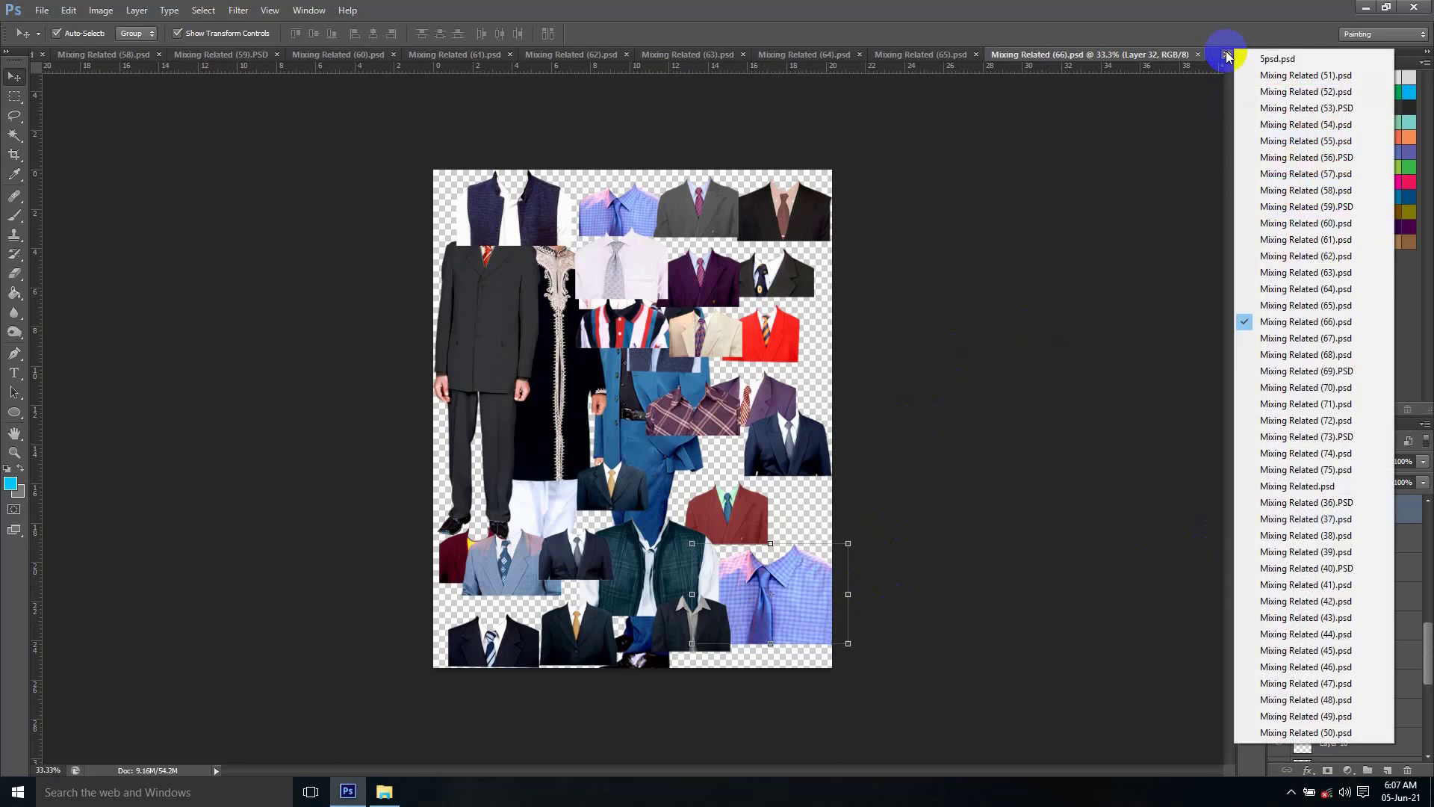
{"action": "left_click", "coordinate": [1251, 57]}
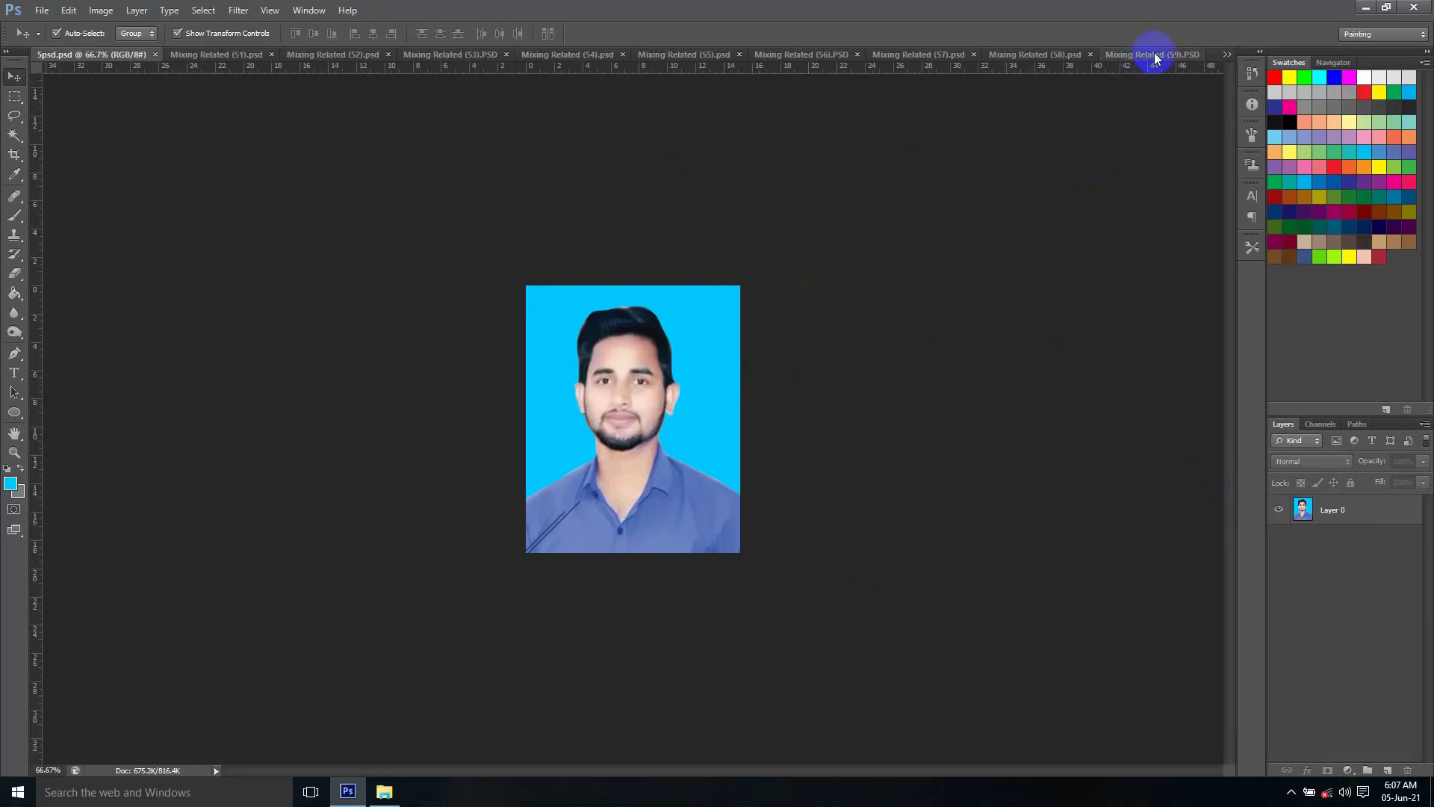
{"action": "left_click", "coordinate": [1227, 56]}
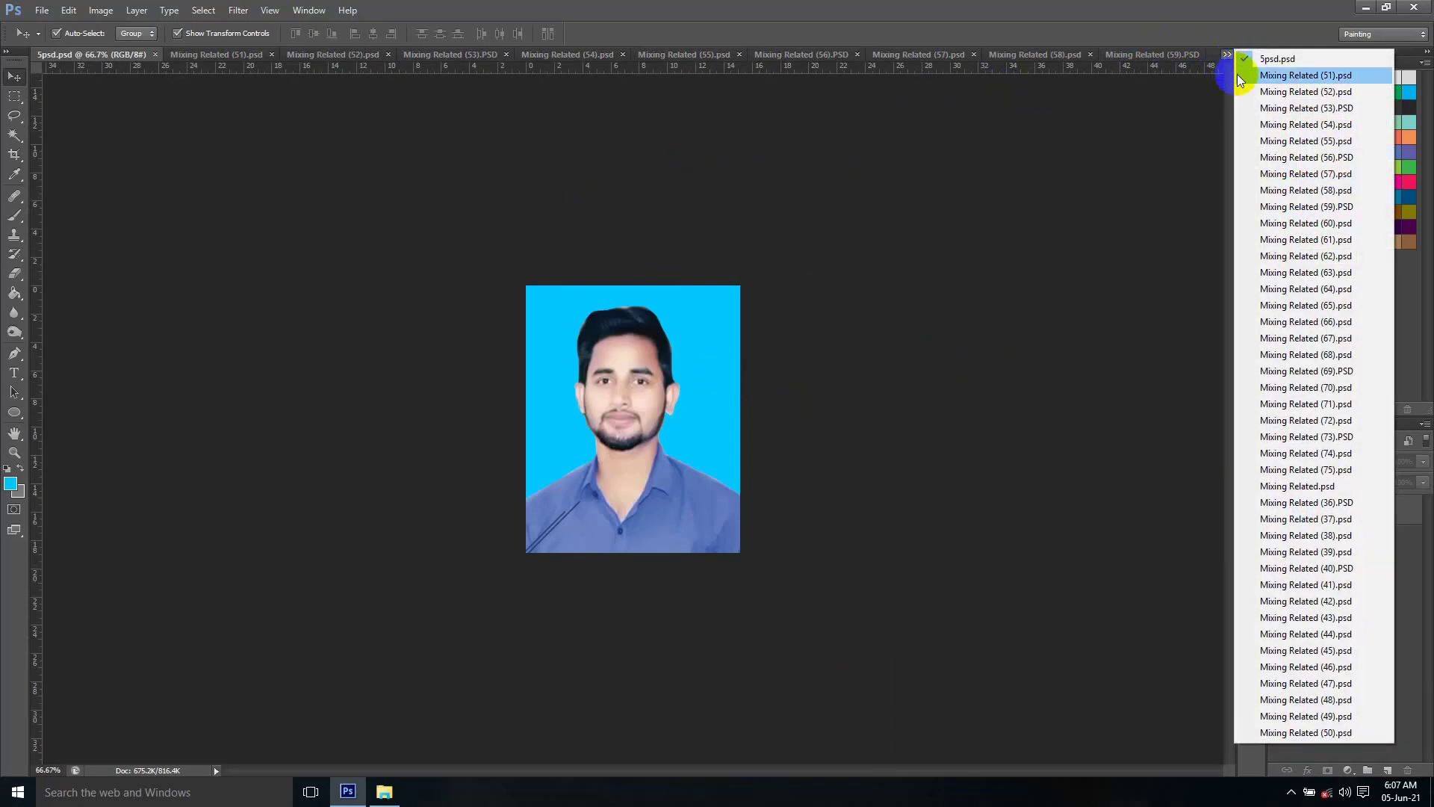
{"action": "left_click", "coordinate": [1238, 75]}
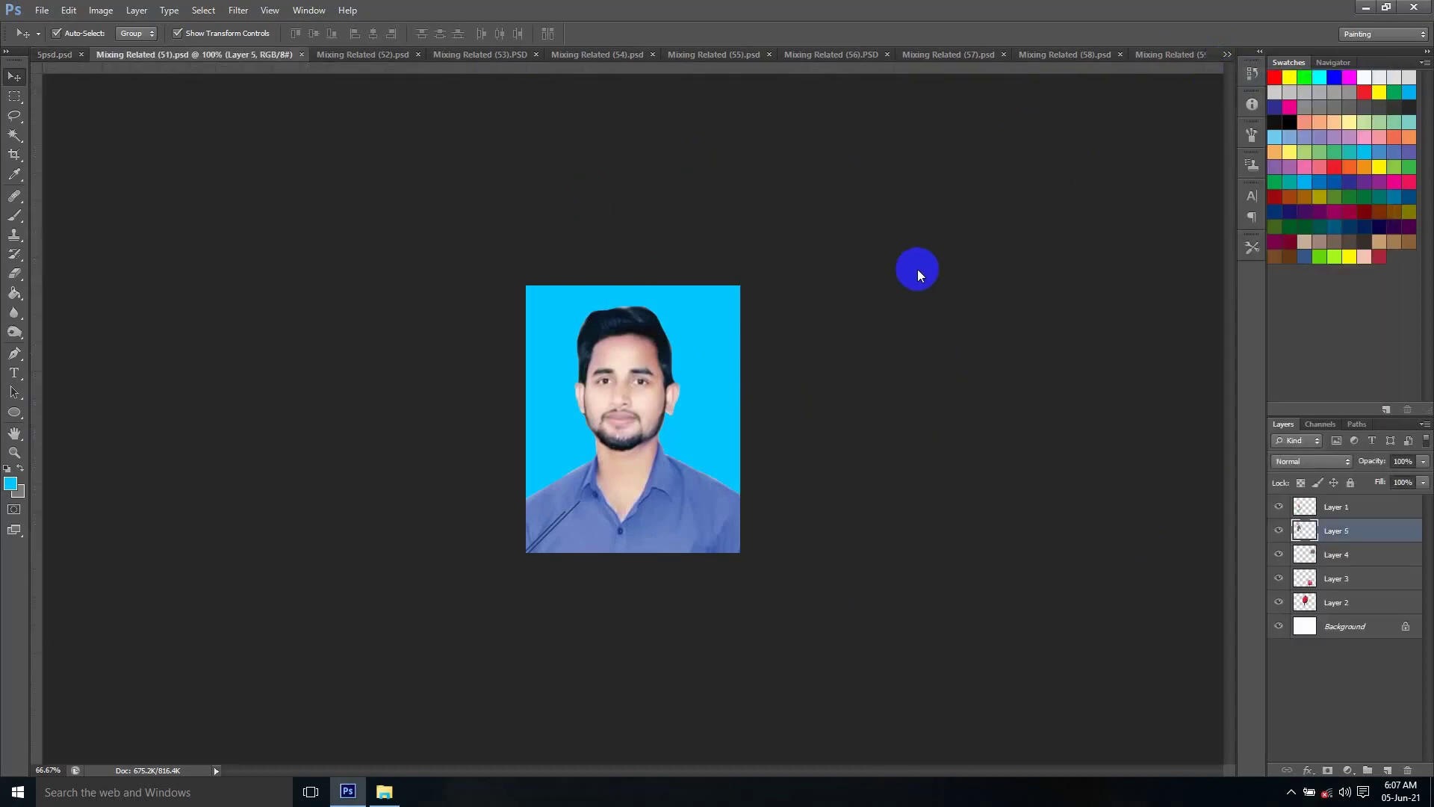
Return to the portrait document and browse Mixing Related (52) and (53) to review their bride, sherwani and turban cutouts
{"action": "left_click", "coordinate": [1225, 60]}
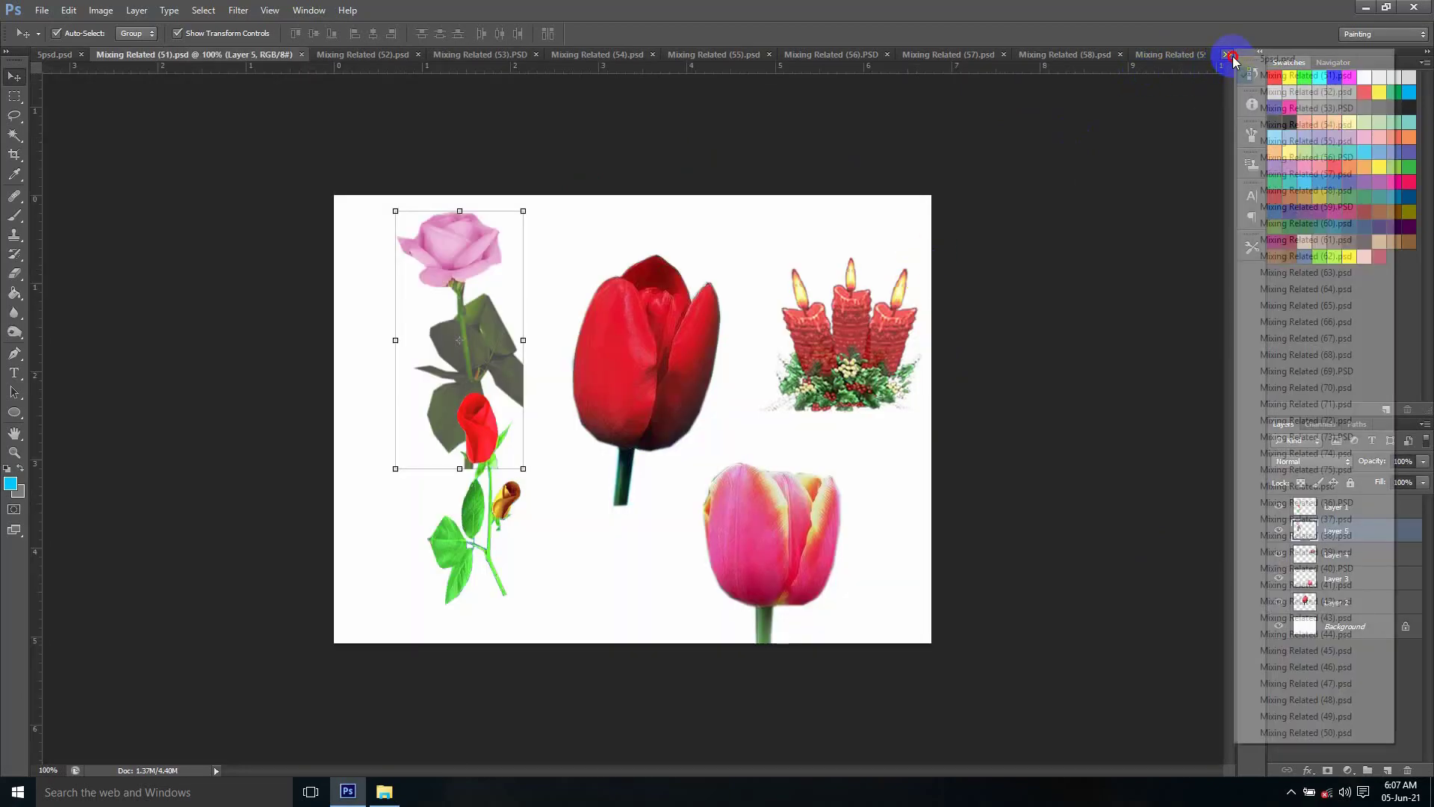
{"action": "left_click", "coordinate": [212, 63]}
{"action": "left_click", "coordinate": [71, 57]}
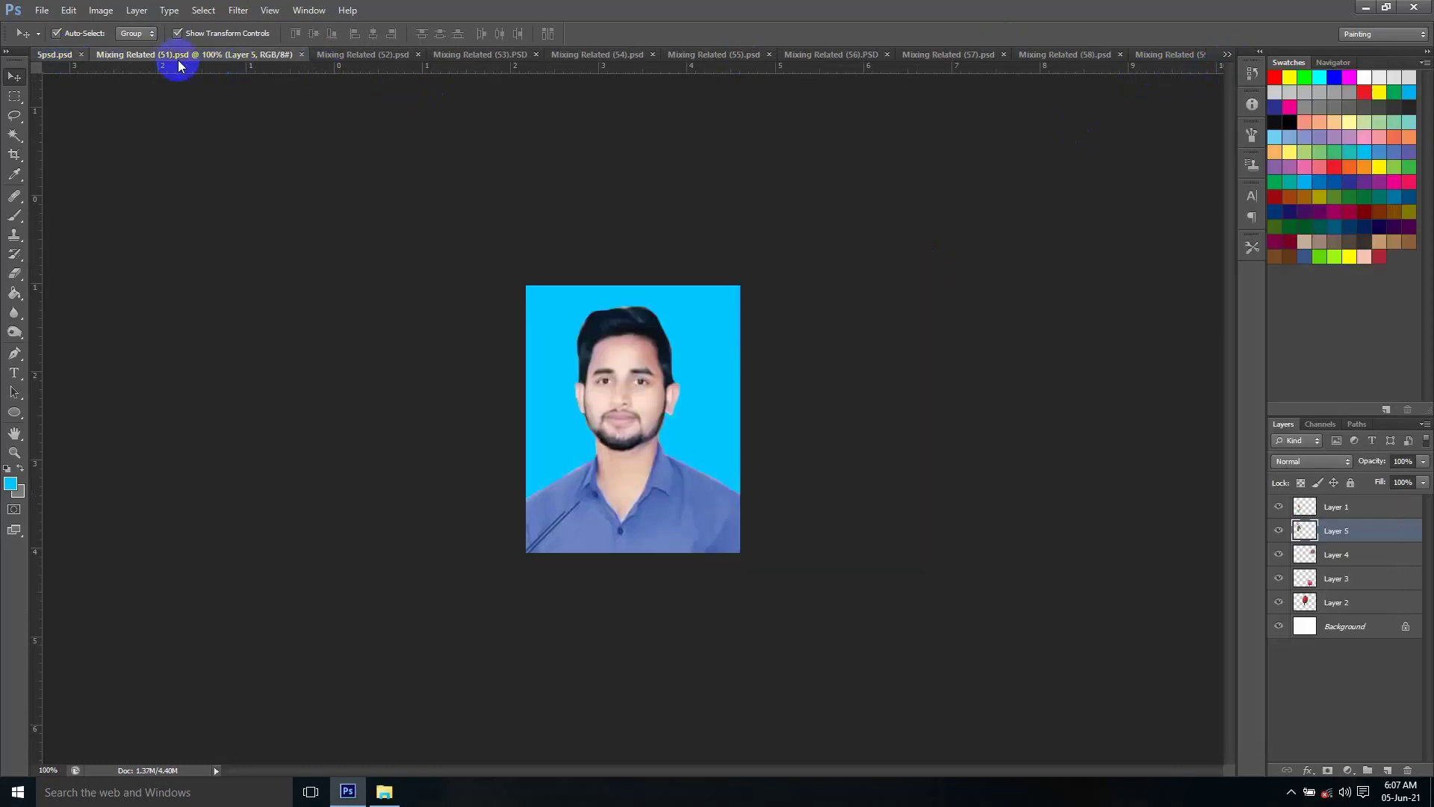
{"action": "left_click", "coordinate": [350, 59]}
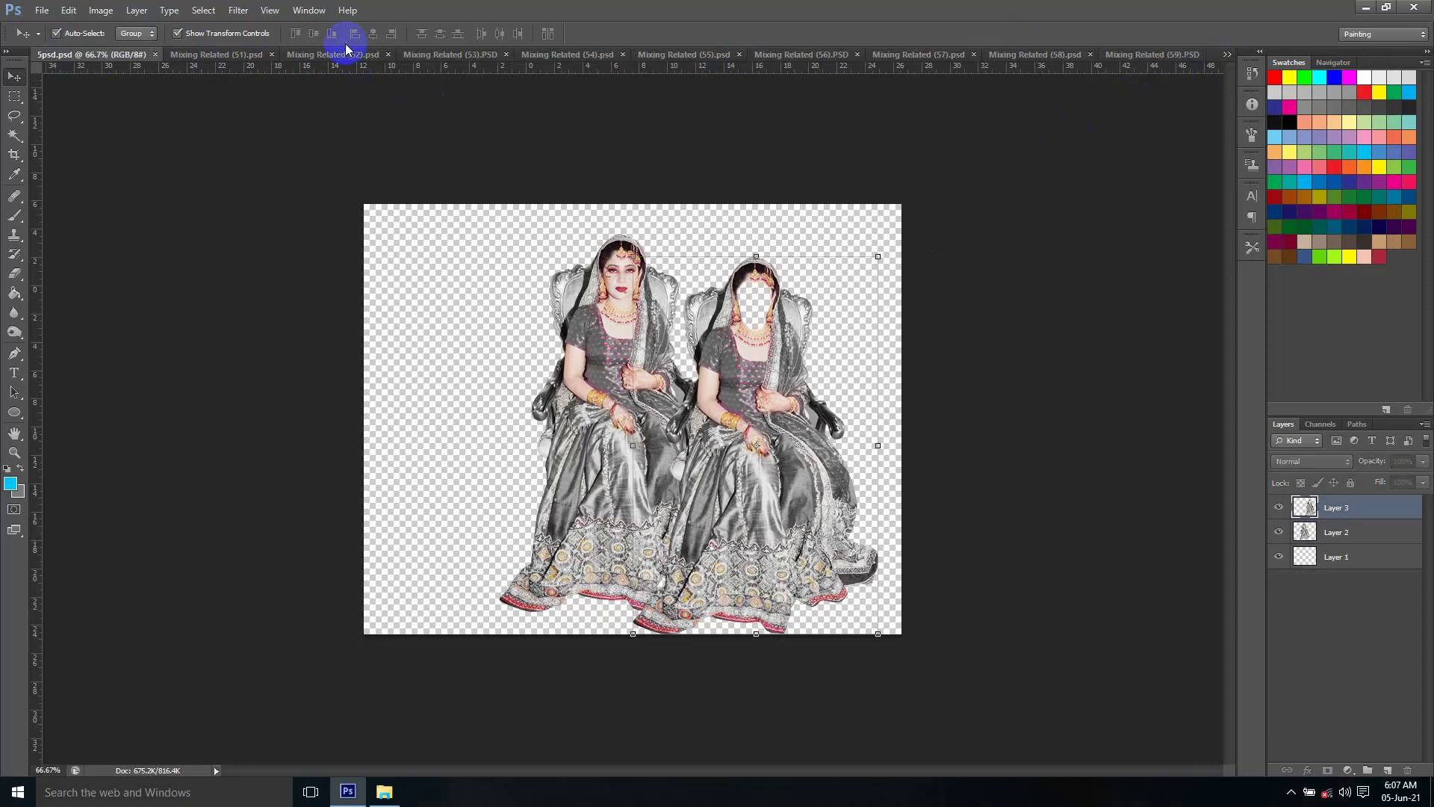
{"action": "left_click", "coordinate": [481, 56]}
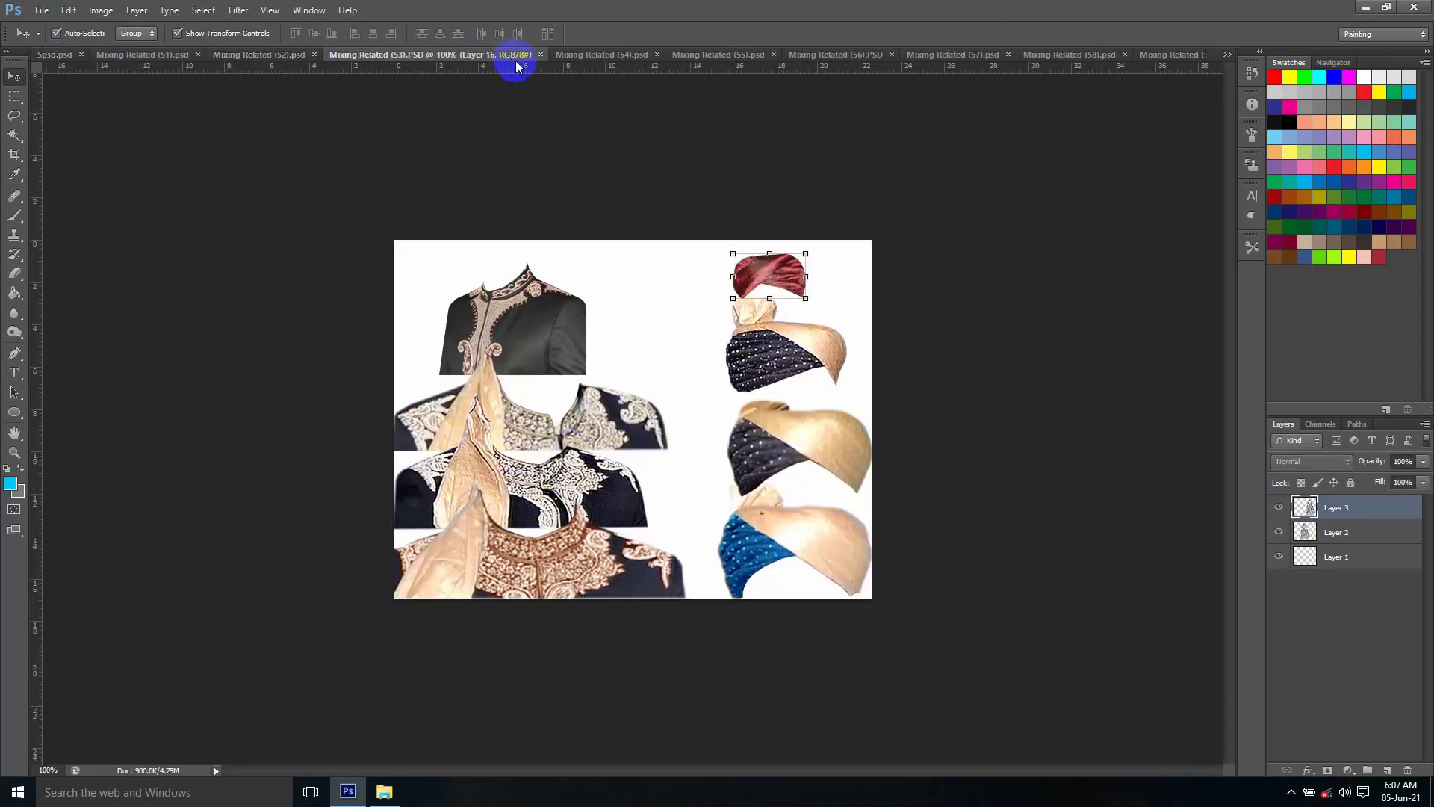
View the cutouts in Mixing Related (54), (56) and (58)
{"action": "left_click", "coordinate": [637, 67]}
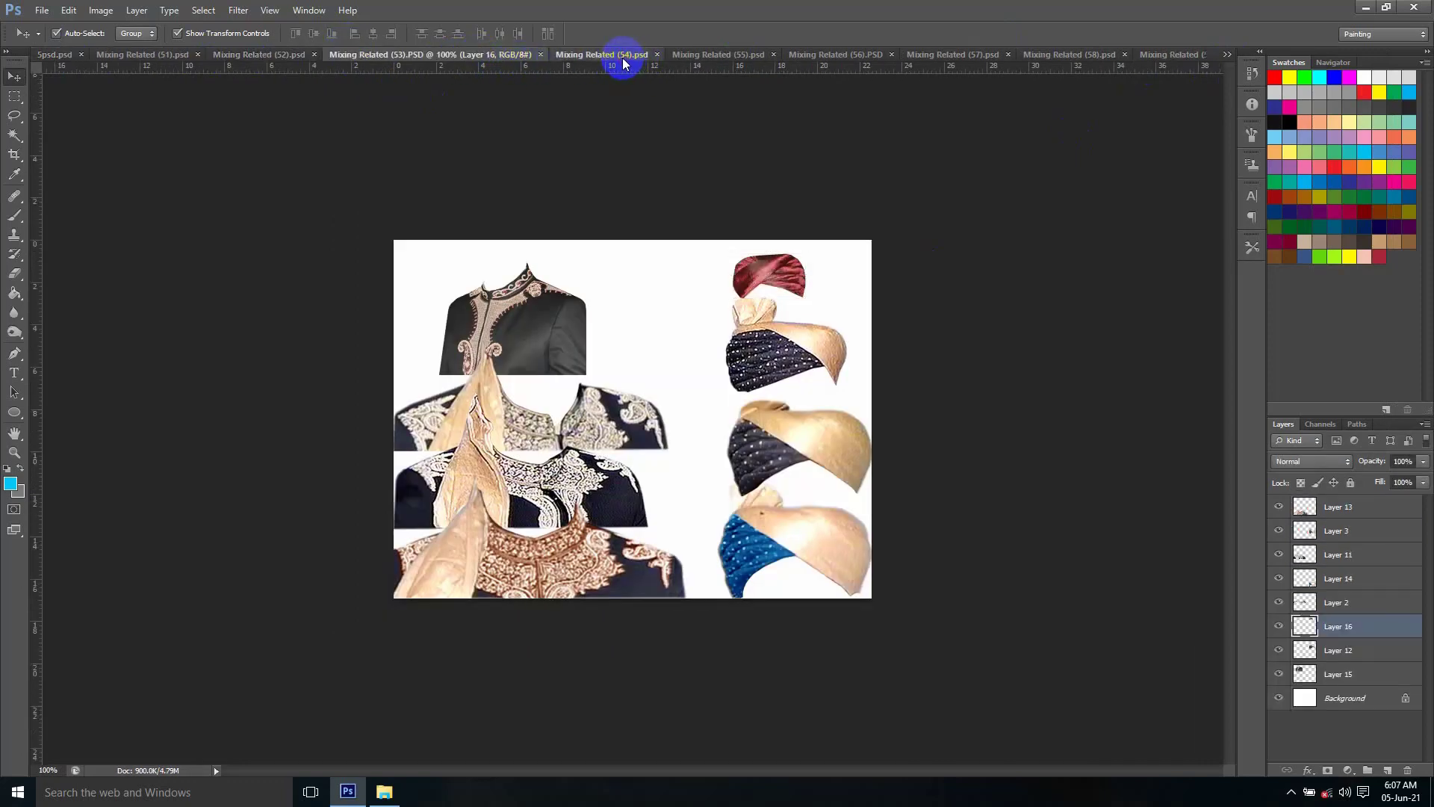
{"action": "left_click", "coordinate": [811, 55]}
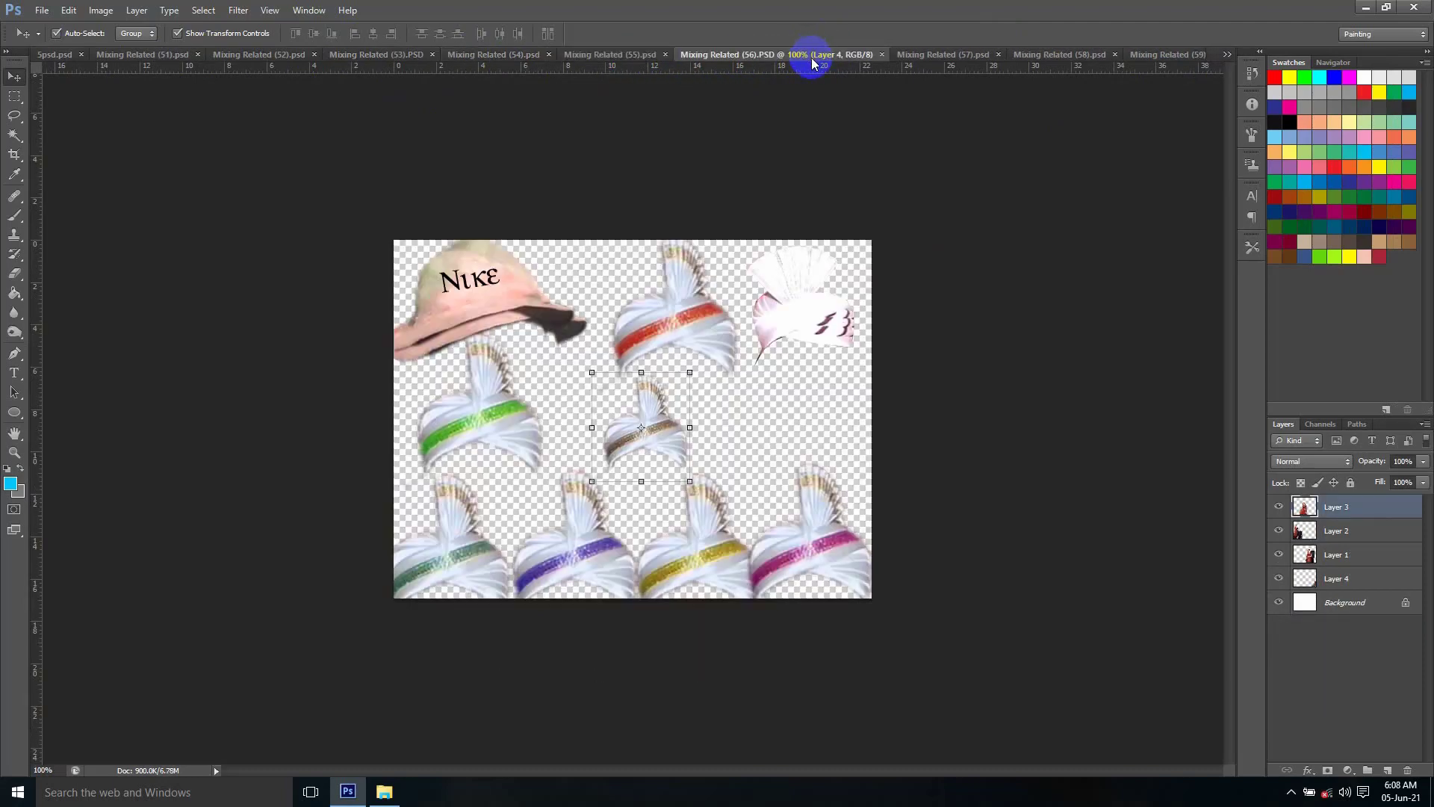
{"action": "left_click", "coordinate": [1227, 54]}
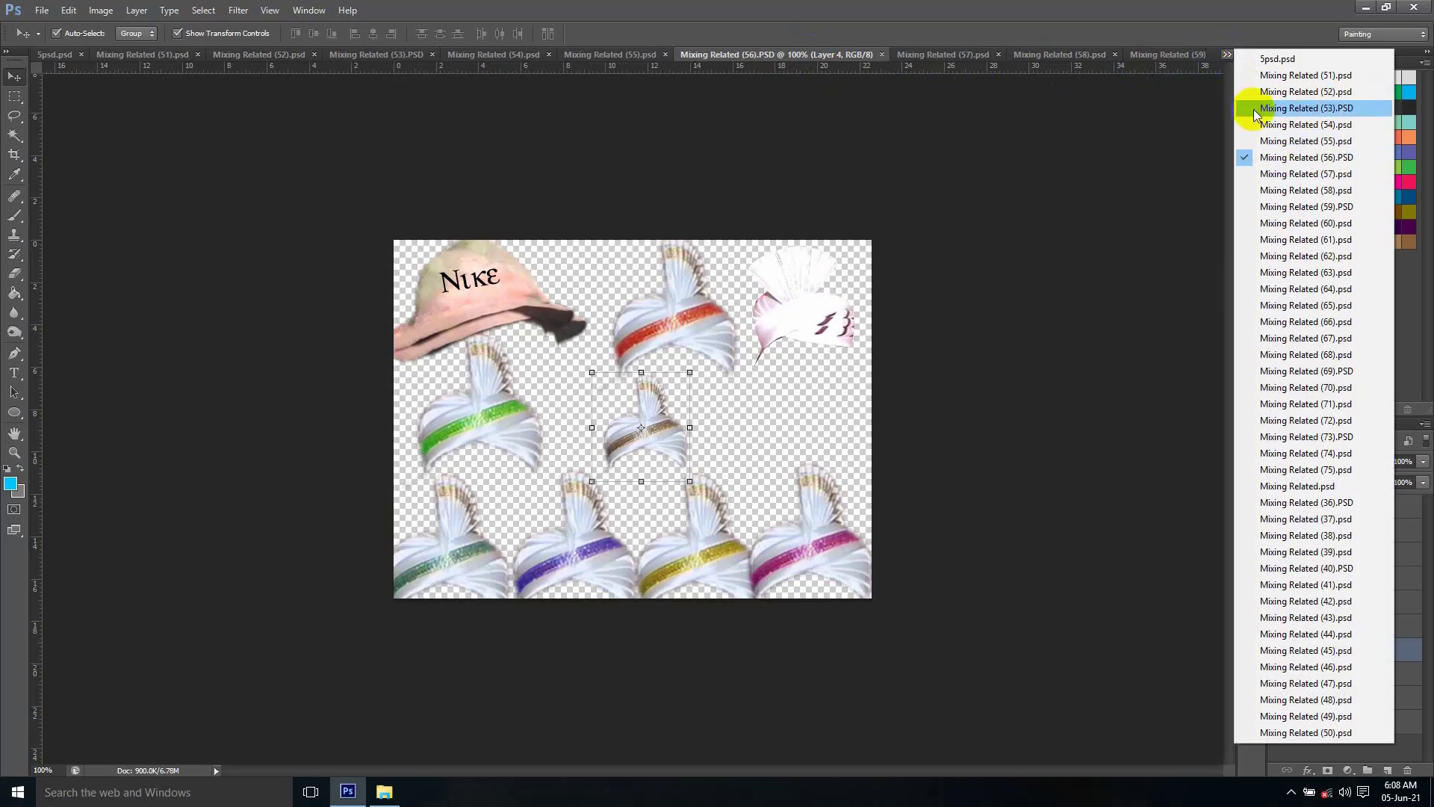
{"action": "left_click", "coordinate": [1264, 191]}
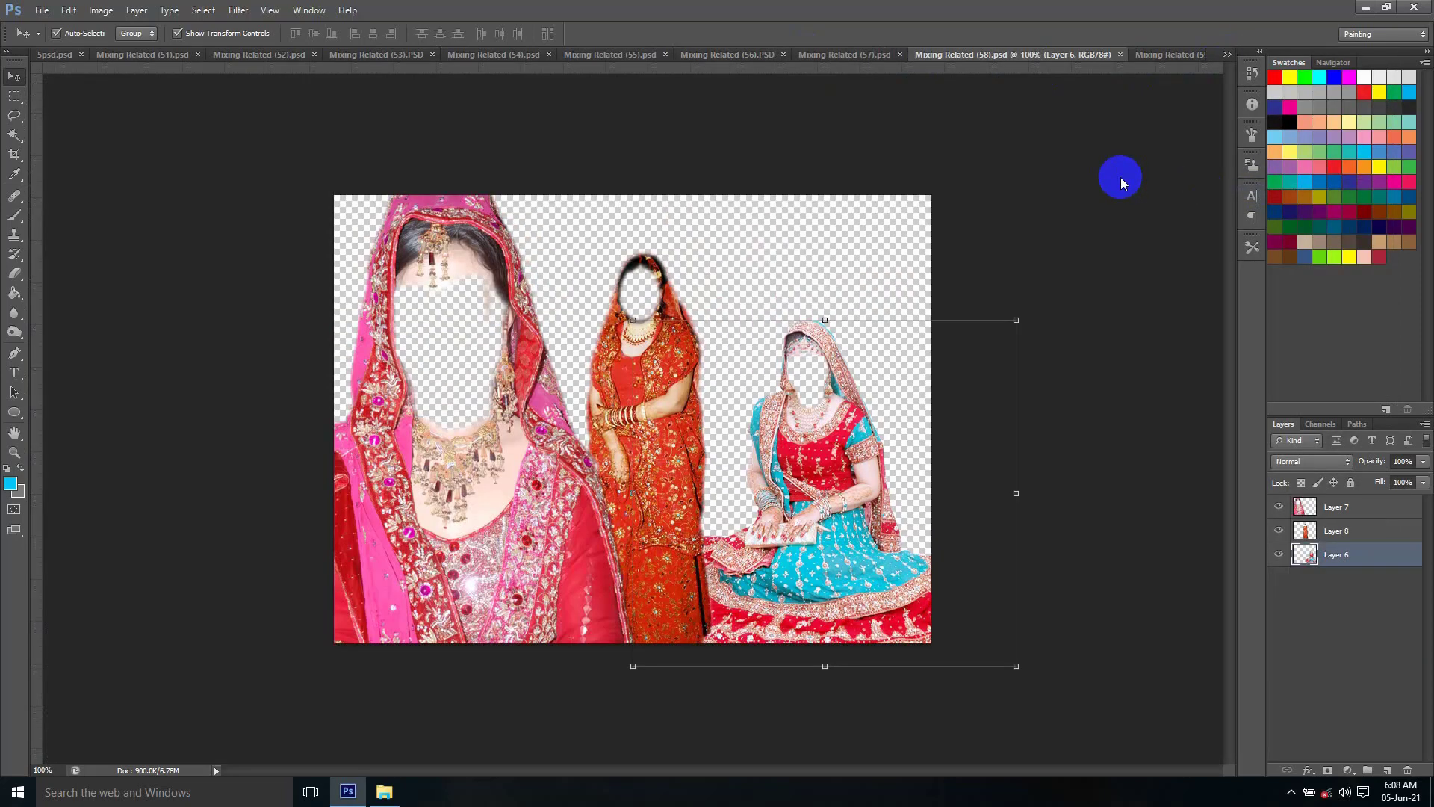
Open the view of Mixing Related (67) and select the blue checked shirt layer among the suits
{"action": "left_click", "coordinate": [1227, 54]}
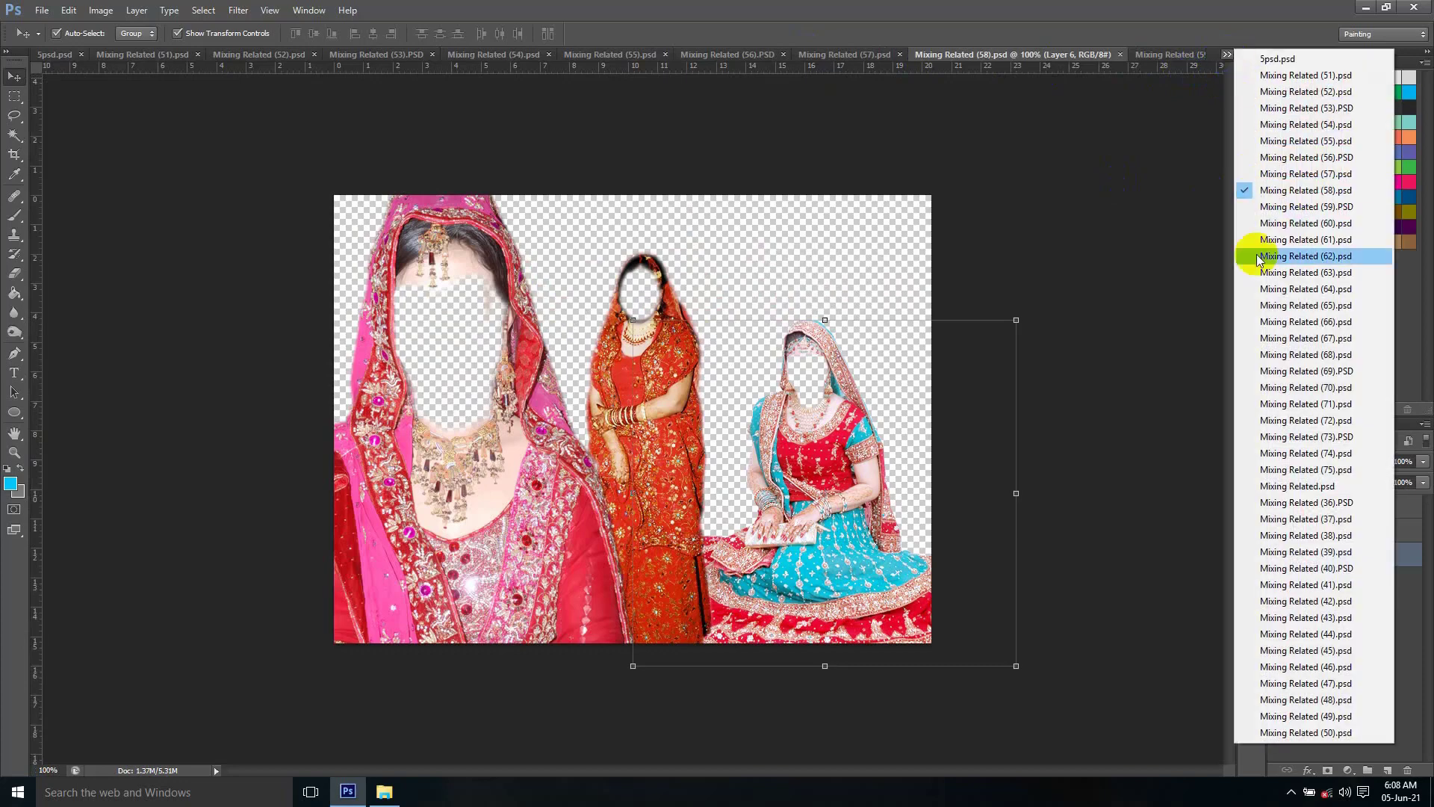
{"action": "left_click", "coordinate": [1262, 338]}
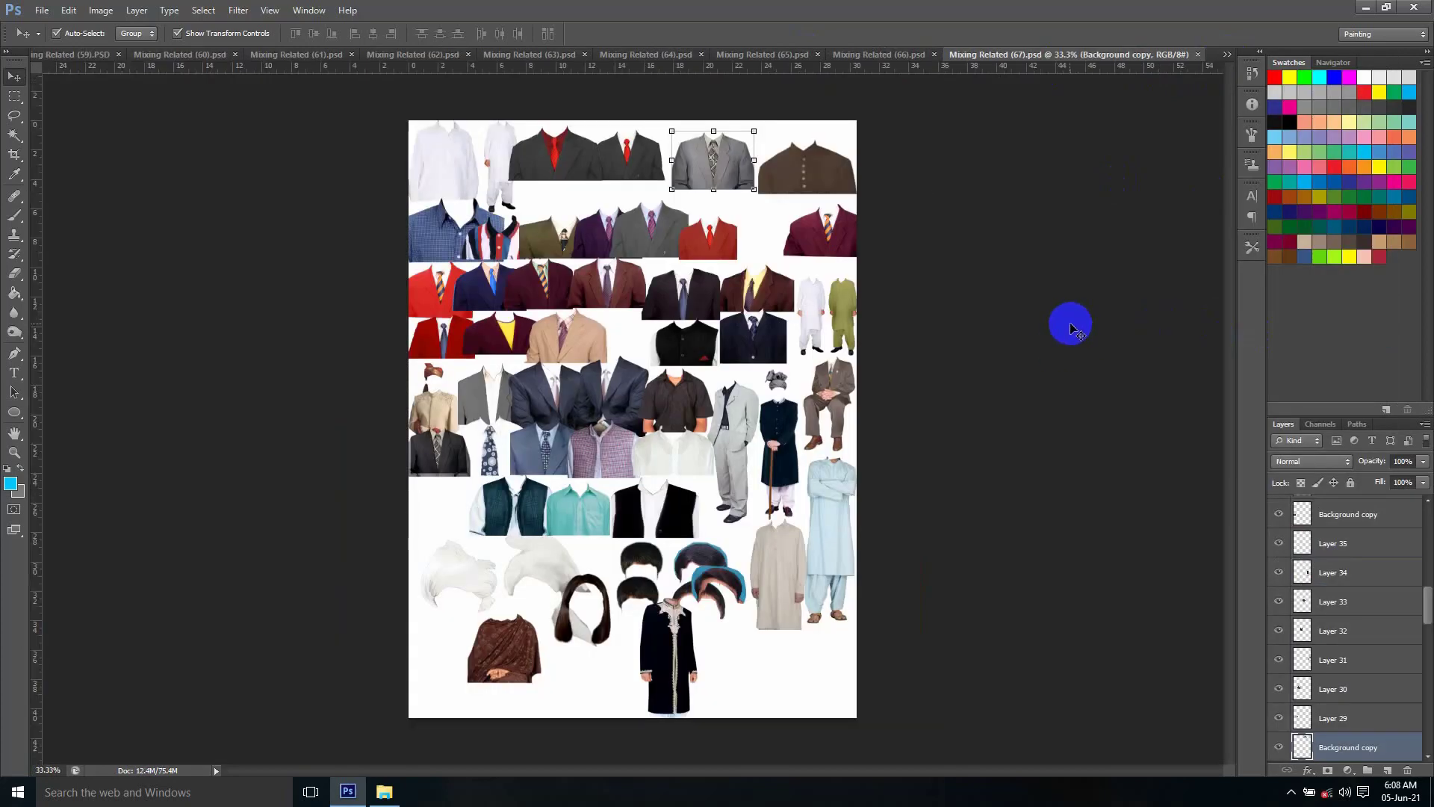
{"action": "left_click", "coordinate": [486, 293]}
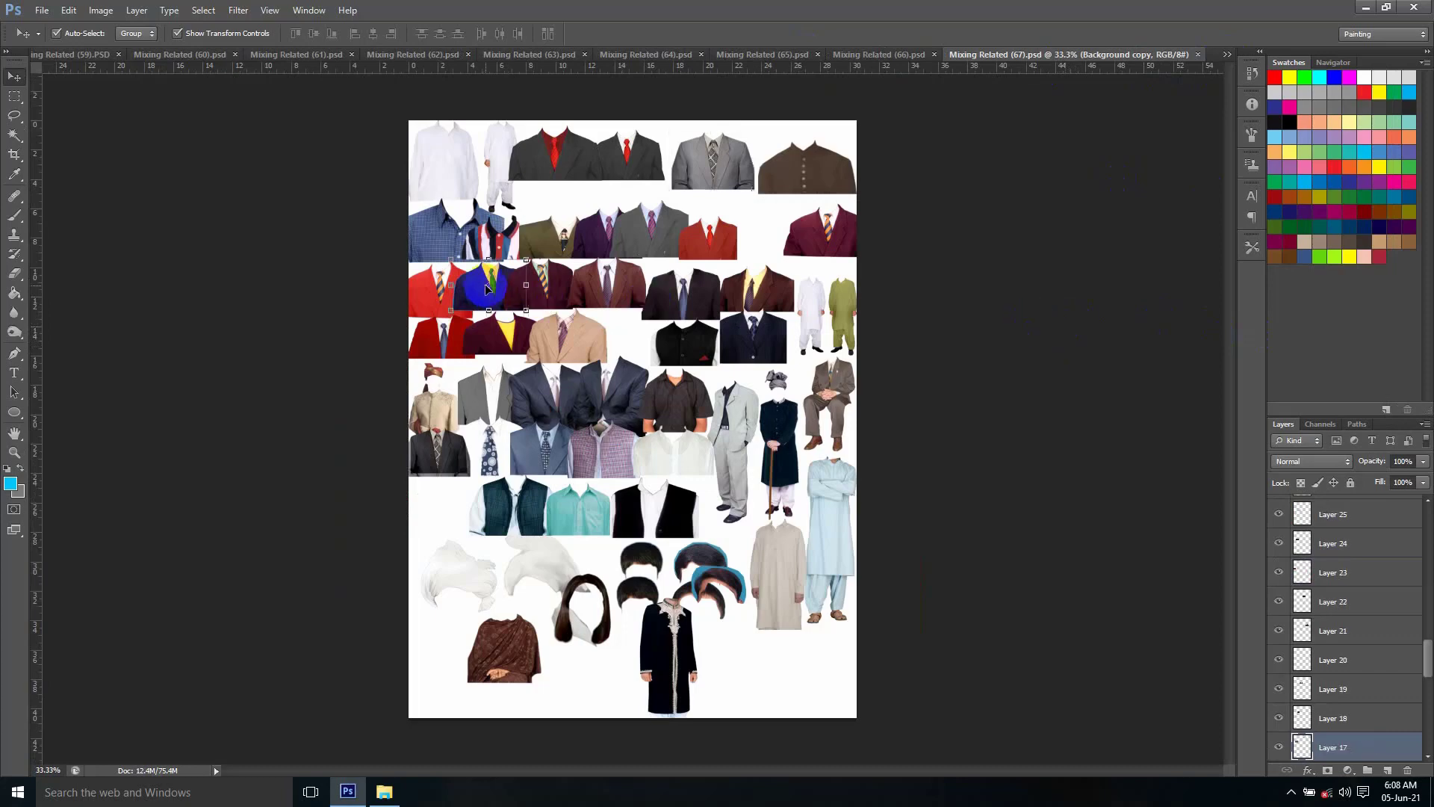
{"action": "left_click", "coordinate": [430, 231]}
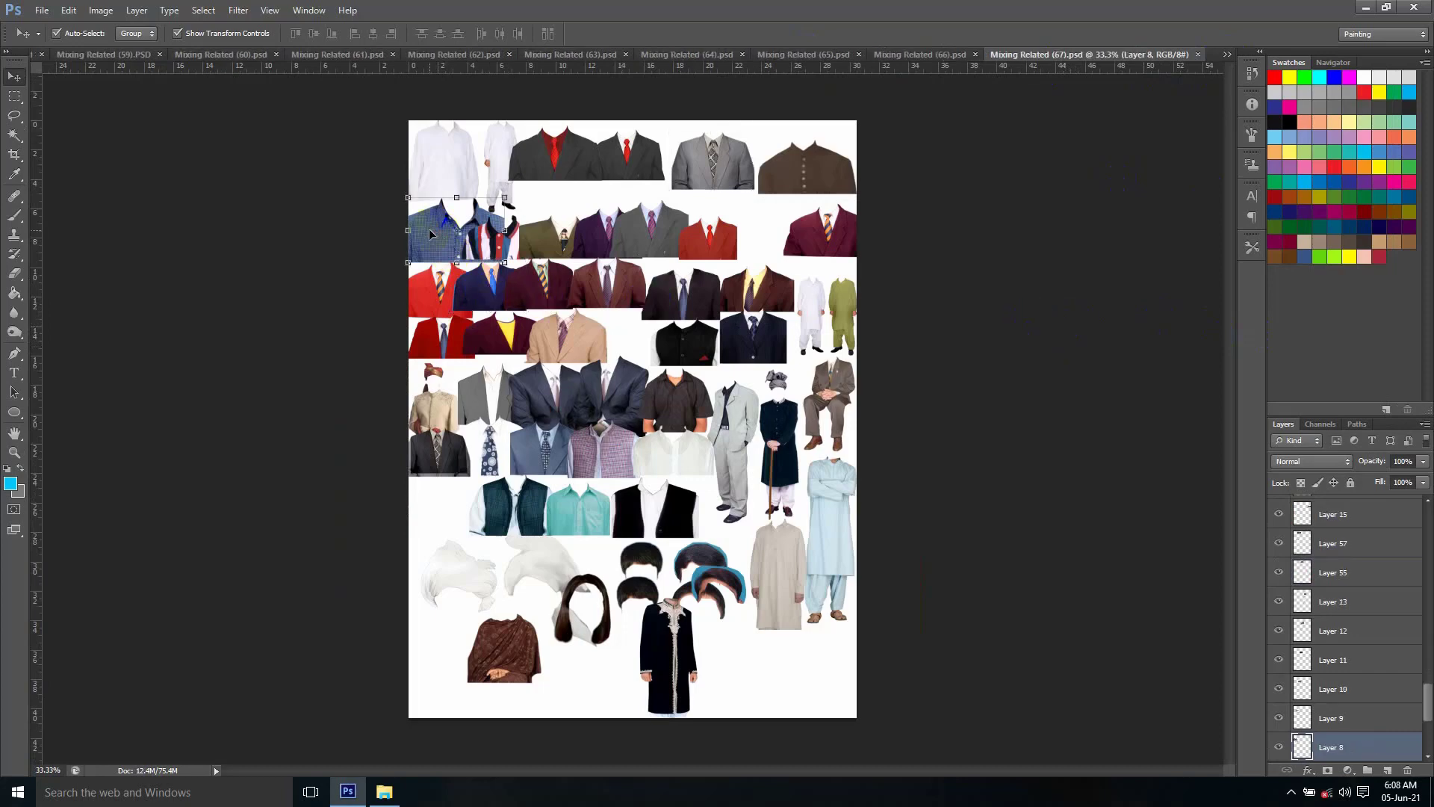
Copy the checked shirt layer from Mixing Related (67) into Mixing Related (58) and position it over the seated bride
{"action": "left_click_drag", "start_coordinate": [52, 65], "coordinate": [60, 56]}
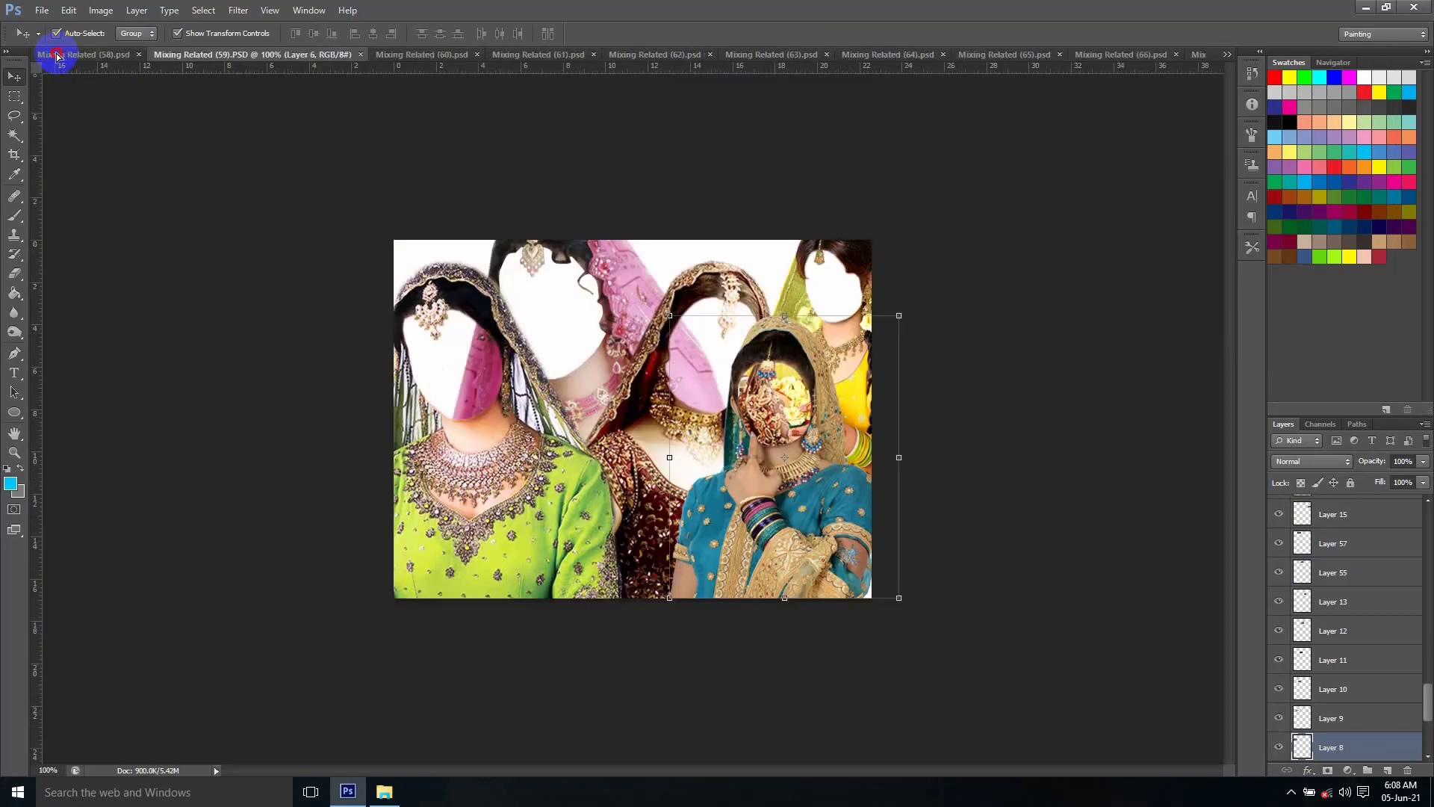
{"action": "left_click", "coordinate": [47, 55]}
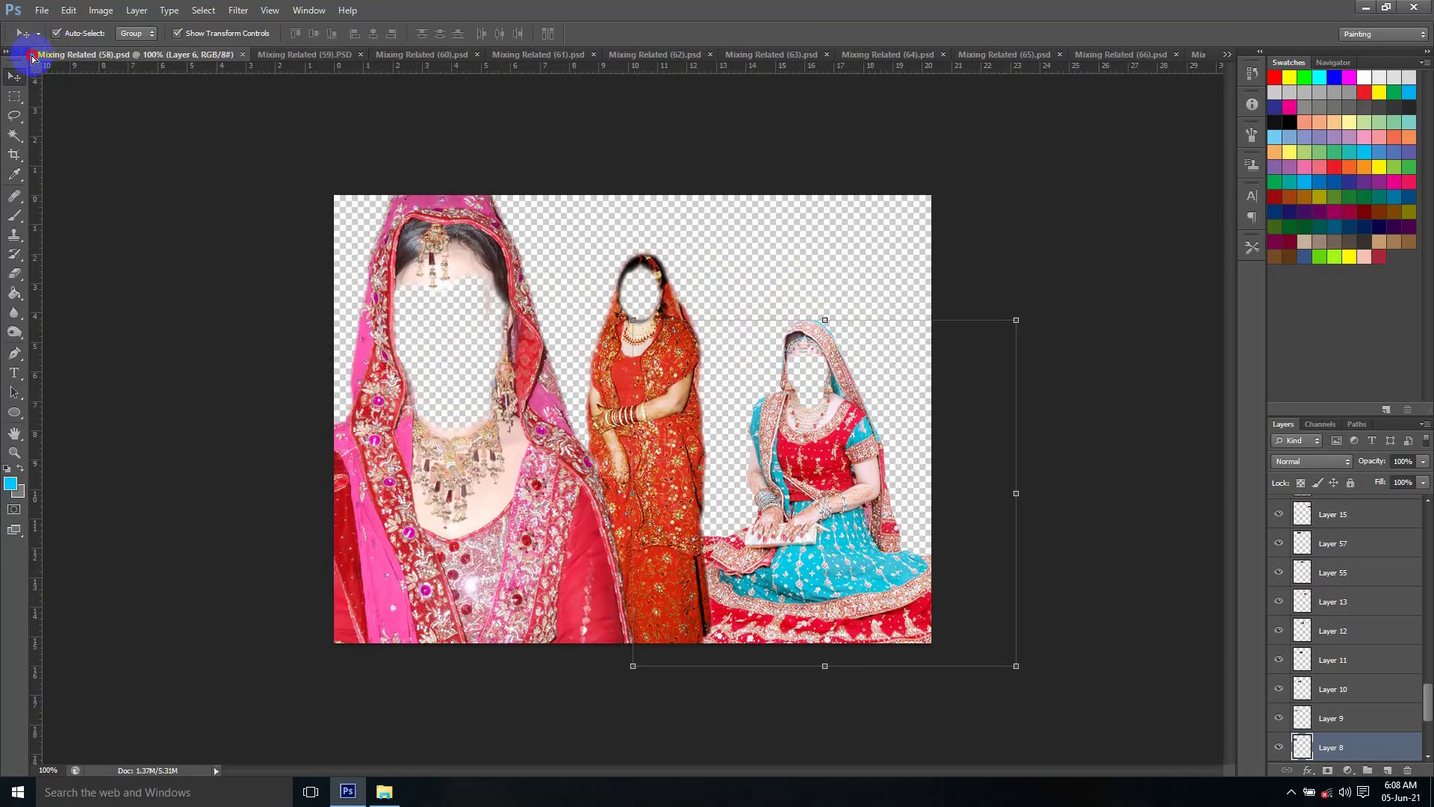
{"action": "left_click_drag", "start_coordinate": [32, 53], "coordinate": [66, 102]}
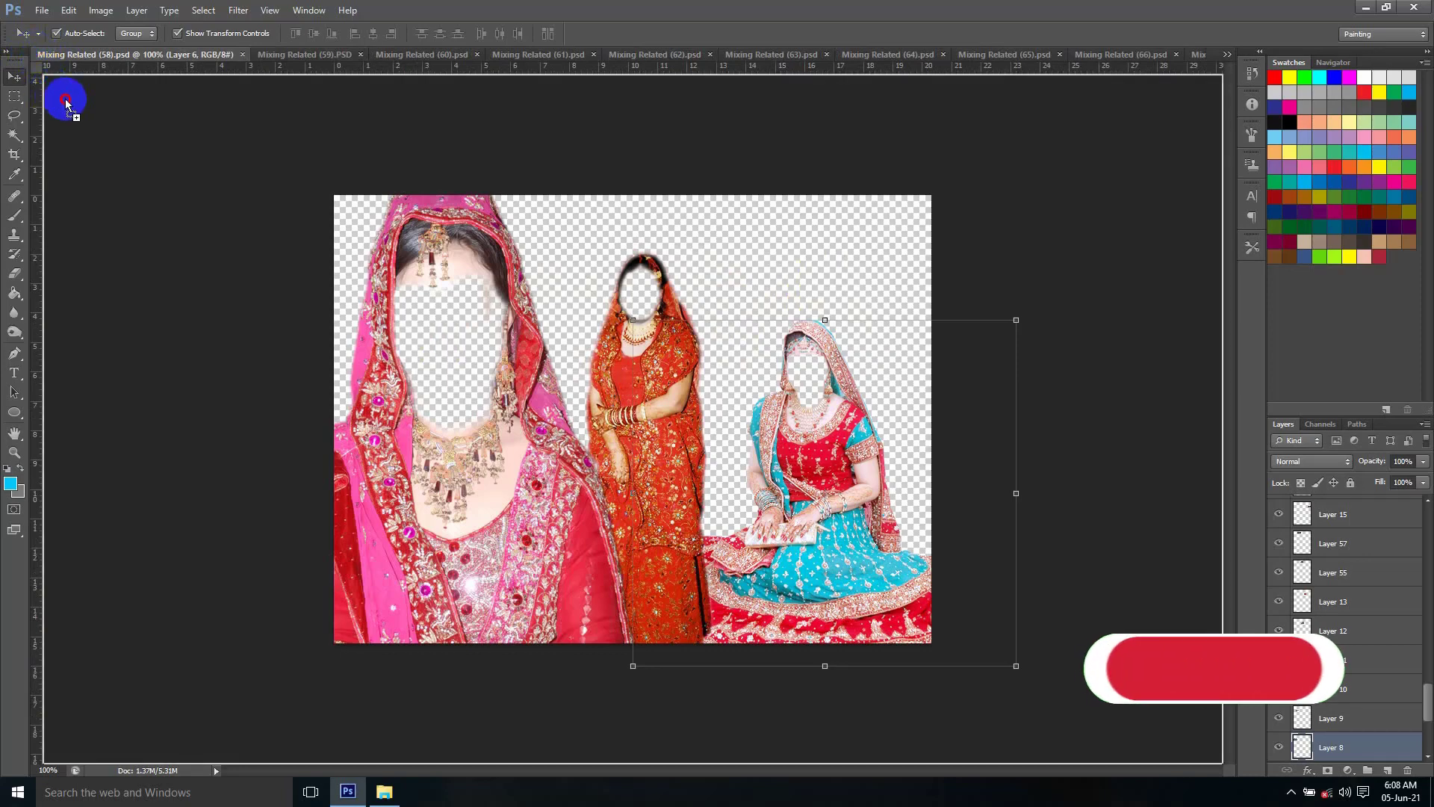
{"action": "left_click_drag", "start_coordinate": [66, 103], "coordinate": [833, 418]}
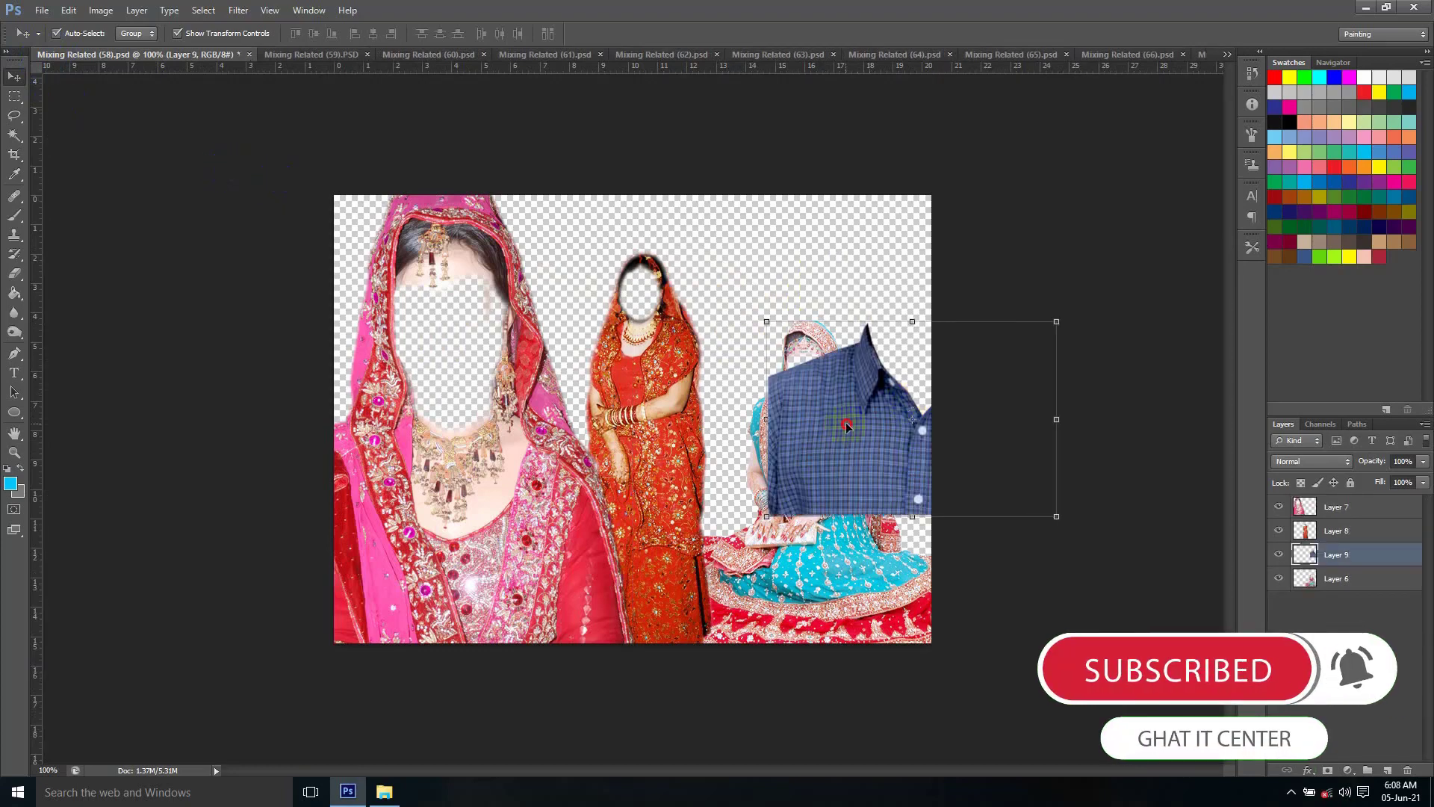
{"action": "left_click_drag", "start_coordinate": [719, 428], "coordinate": [786, 493]}
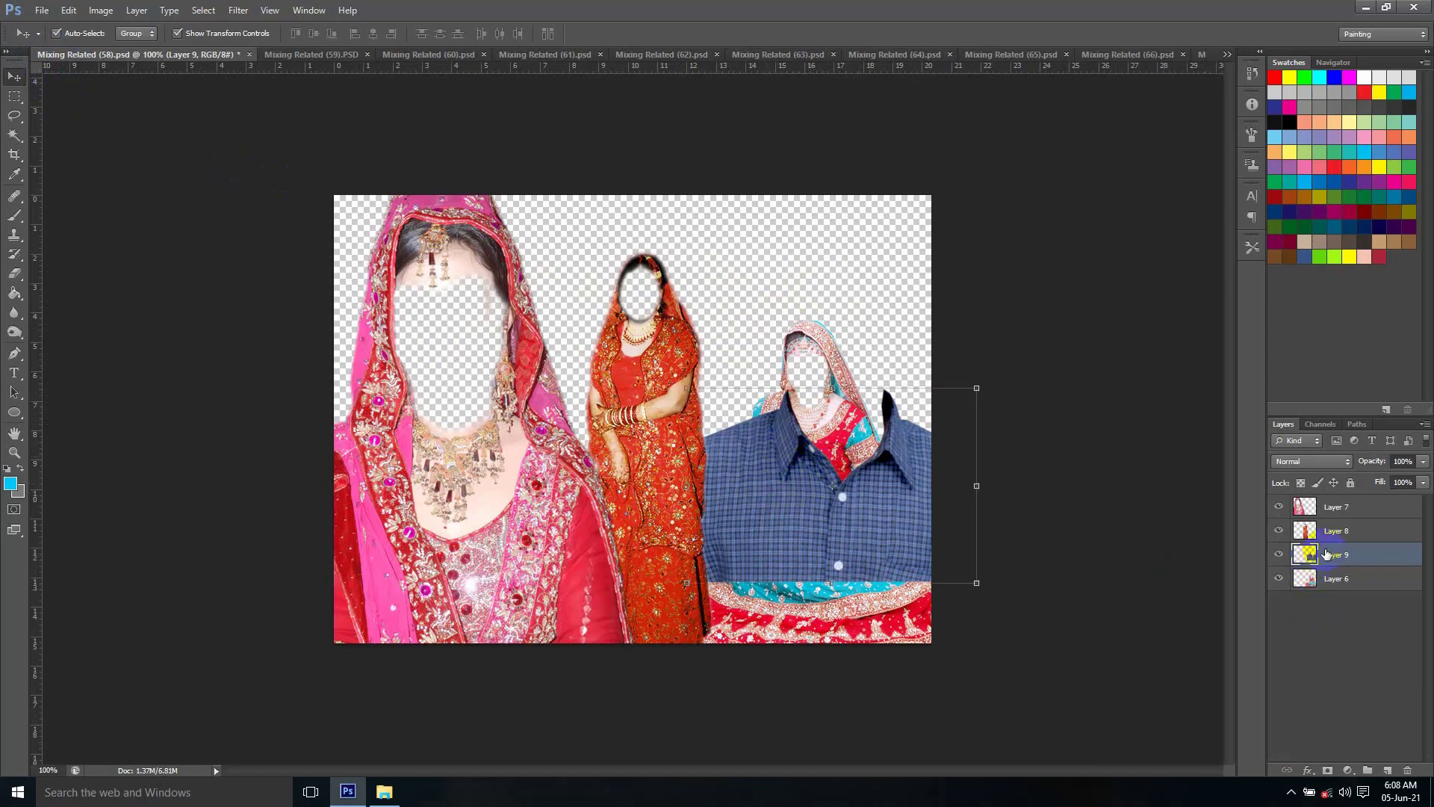
{"action": "left_click_drag", "start_coordinate": [876, 532], "coordinate": [831, 544]}
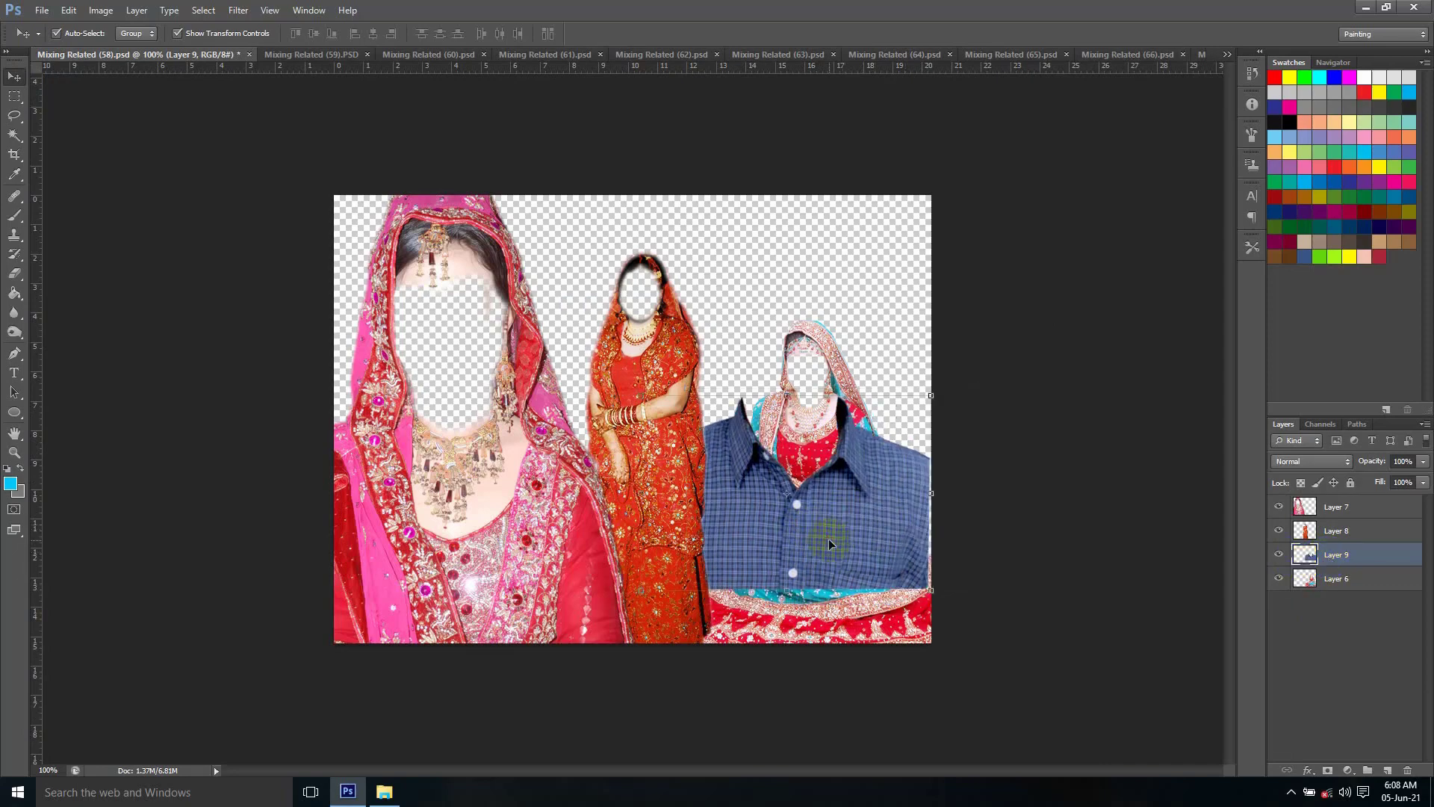
Load the checked shirt's outline as a selection, copy it and paste it into Spsd.psd as a new layer
{"action": "left_click", "coordinate": [1317, 565], "text": "ctrl"}
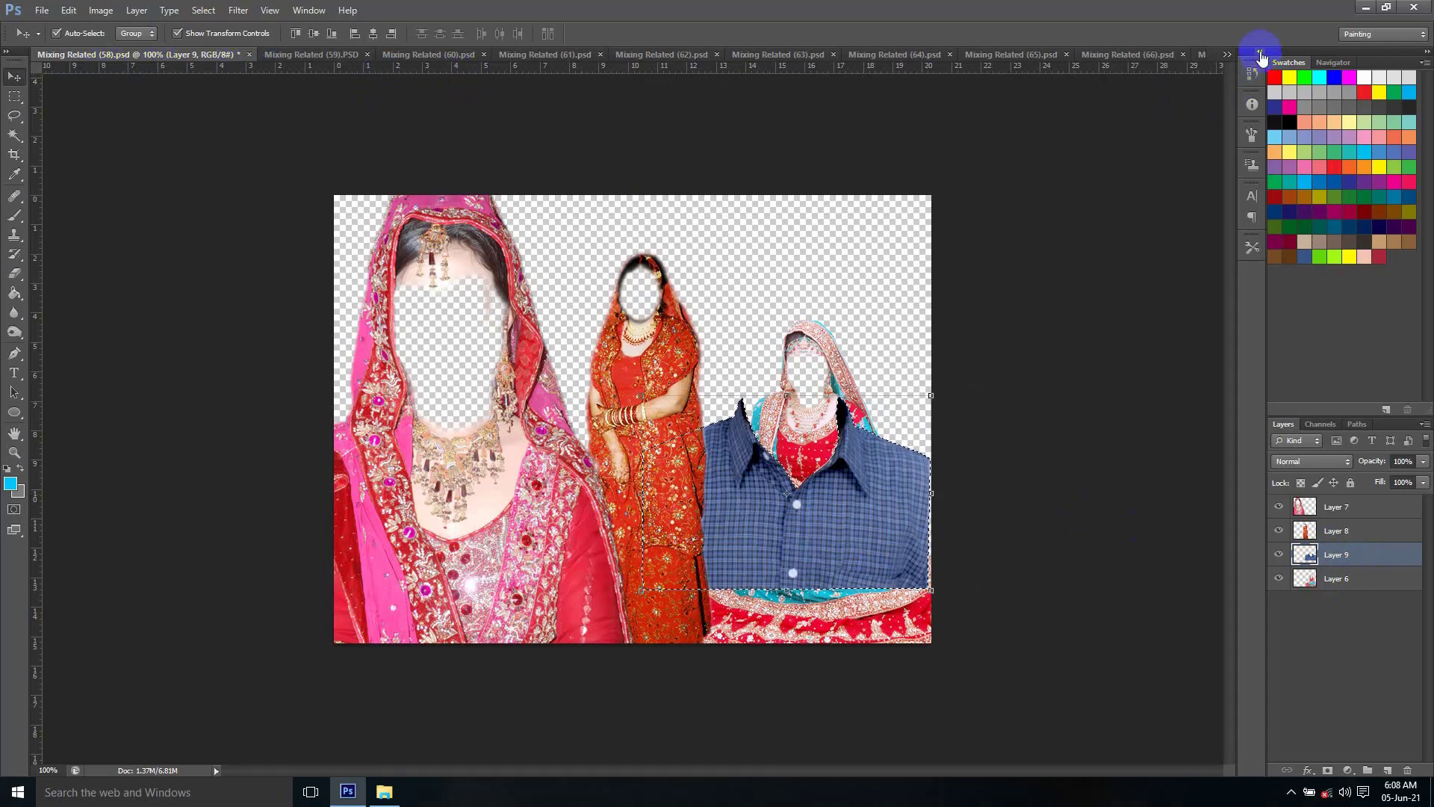
{"action": "left_click", "coordinate": [1228, 55]}
{"action": "left_click", "coordinate": [1249, 60]}
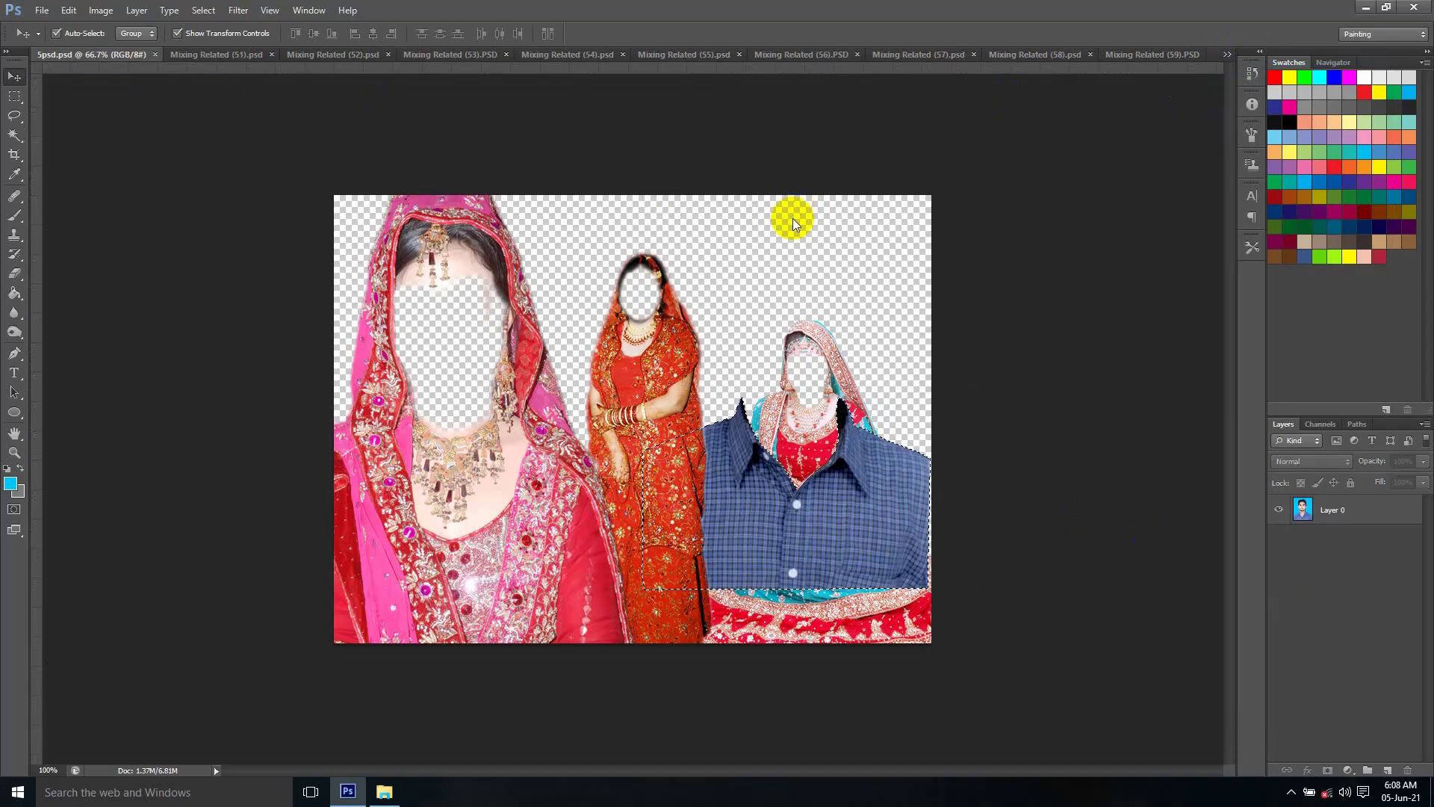
{"action": "key", "text": "ctrl+v"}
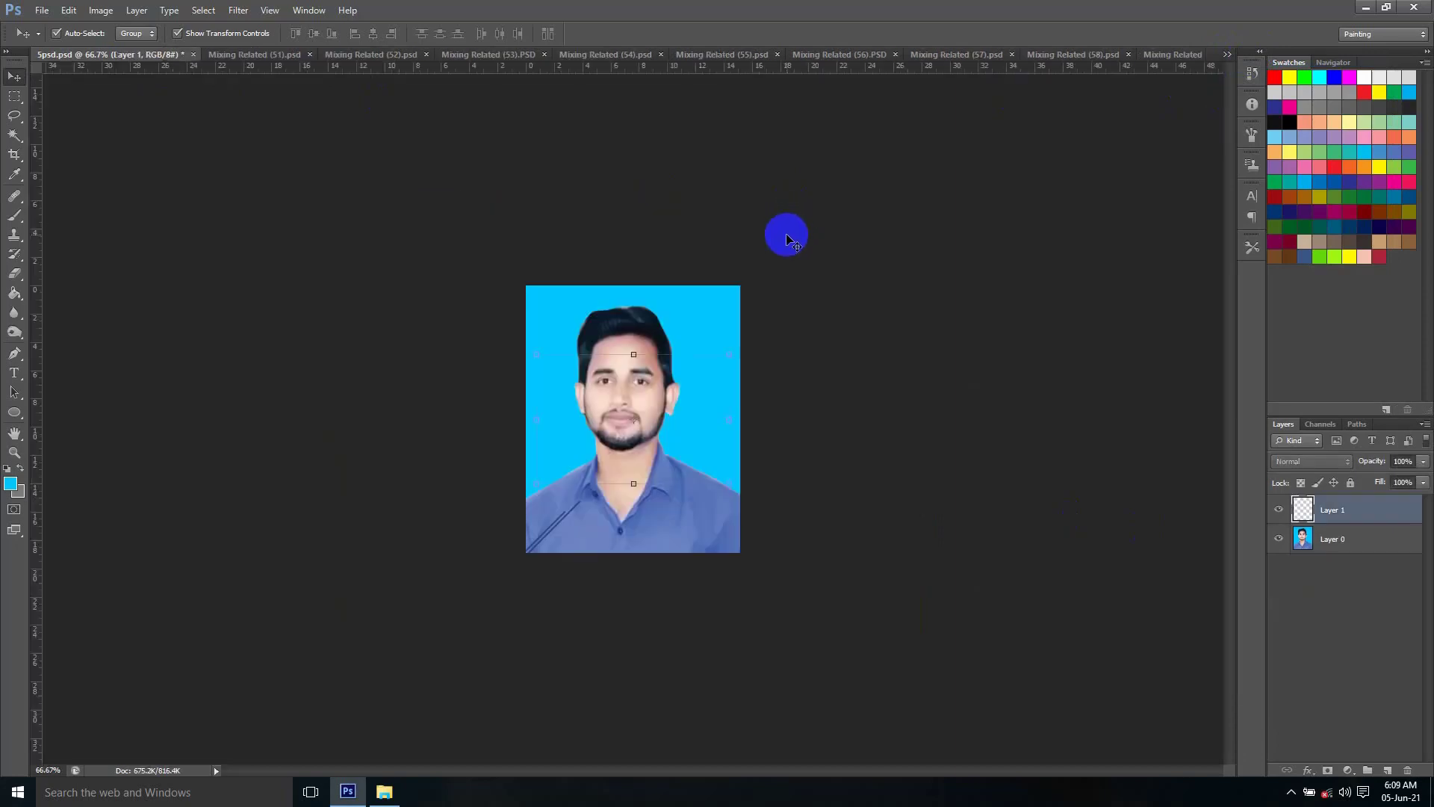
Move the pasted checked shirt onto the man's chest and resize it so its collar frames his neck
{"action": "left_click_drag", "start_coordinate": [694, 434], "coordinate": [740, 515]}
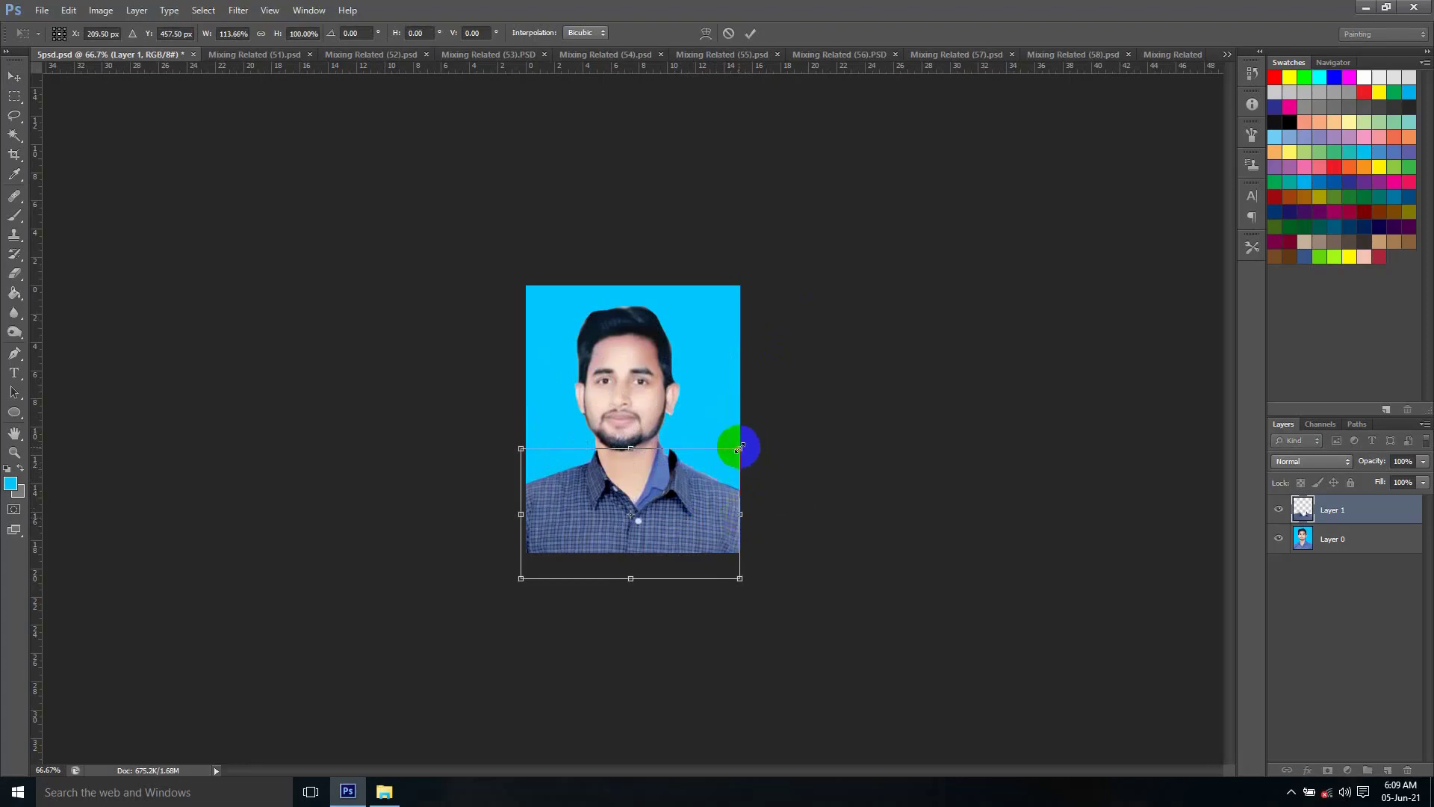
{"action": "left_click_drag", "start_coordinate": [739, 448], "coordinate": [719, 438]}
{"action": "left_click_drag", "start_coordinate": [521, 441], "coordinate": [531, 445]}
{"action": "key", "text": "Return"}
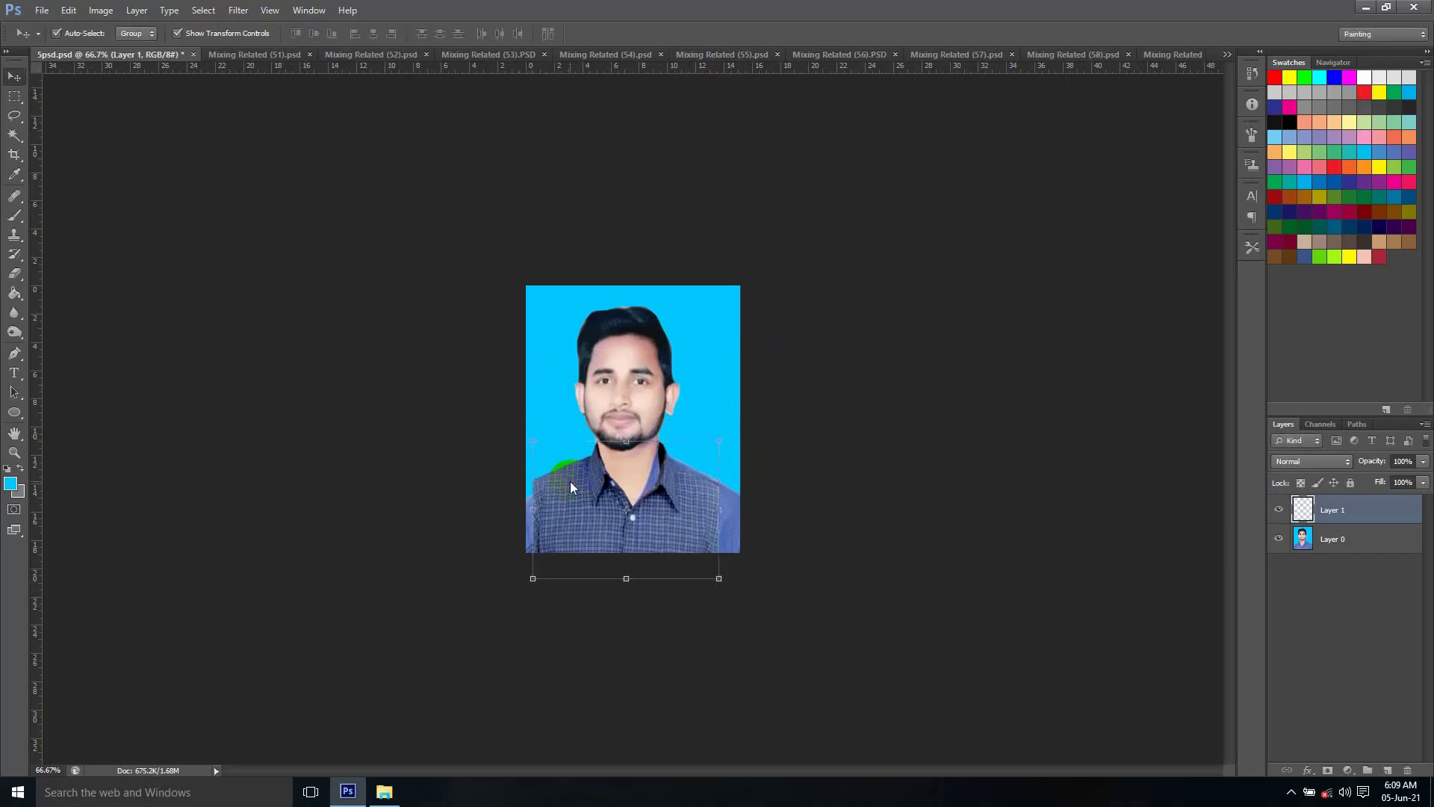
Select the portrait layer, scale it down slightly and reposition it within the canvas
{"action": "left_click", "coordinate": [639, 364]}
{"action": "left_click", "coordinate": [660, 526]}
{"action": "left_click", "coordinate": [628, 332]}
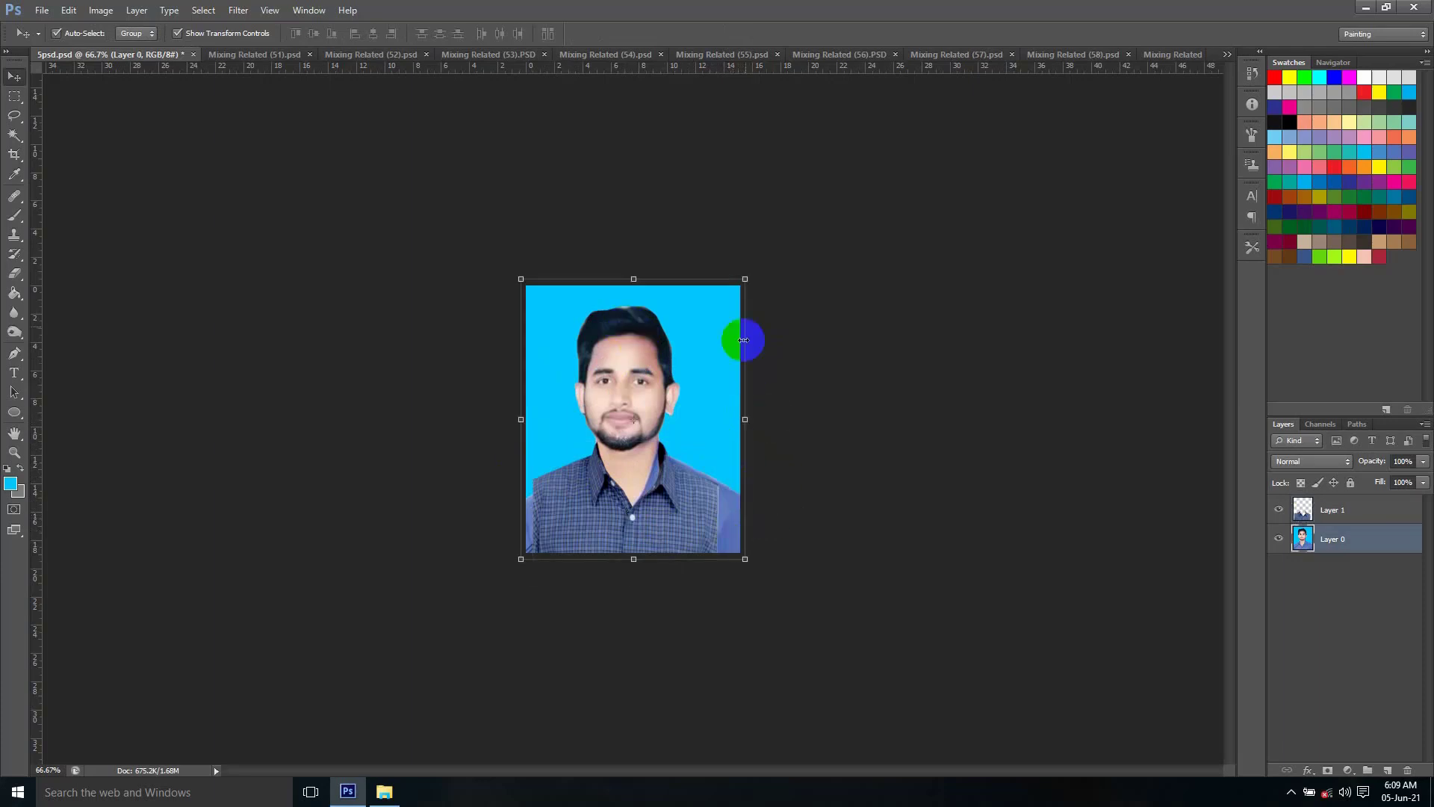
{"action": "mouse_move", "coordinate": [747, 277]}
{"action": "left_mouse_down"}
{"action": "mouse_move", "coordinate": [725, 312]}
{"action": "mouse_move", "coordinate": [743, 288]}
{"action": "left_mouse_up"}
{"action": "left_click_drag", "start_coordinate": [672, 382], "coordinate": [688, 364]}
{"action": "key", "text": "Return"}
Shrink and reposition the checked shirt layer to fit the man's neck and end near the portrait's lower edge
{"action": "left_click", "coordinate": [662, 531]}
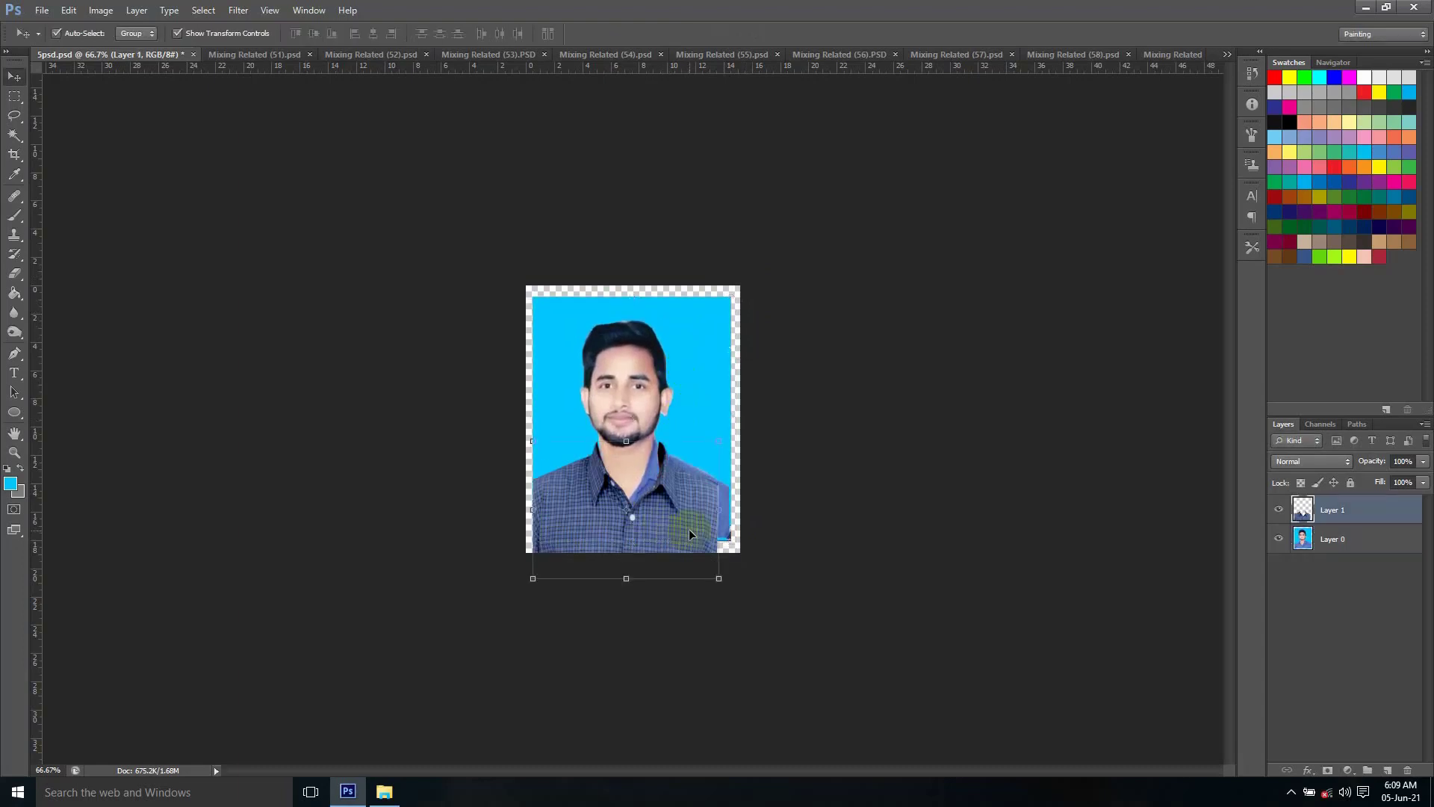
{"action": "left_click_drag", "start_coordinate": [716, 566], "coordinate": [711, 558]}
{"action": "left_click_drag", "start_coordinate": [574, 493], "coordinate": [578, 499]}
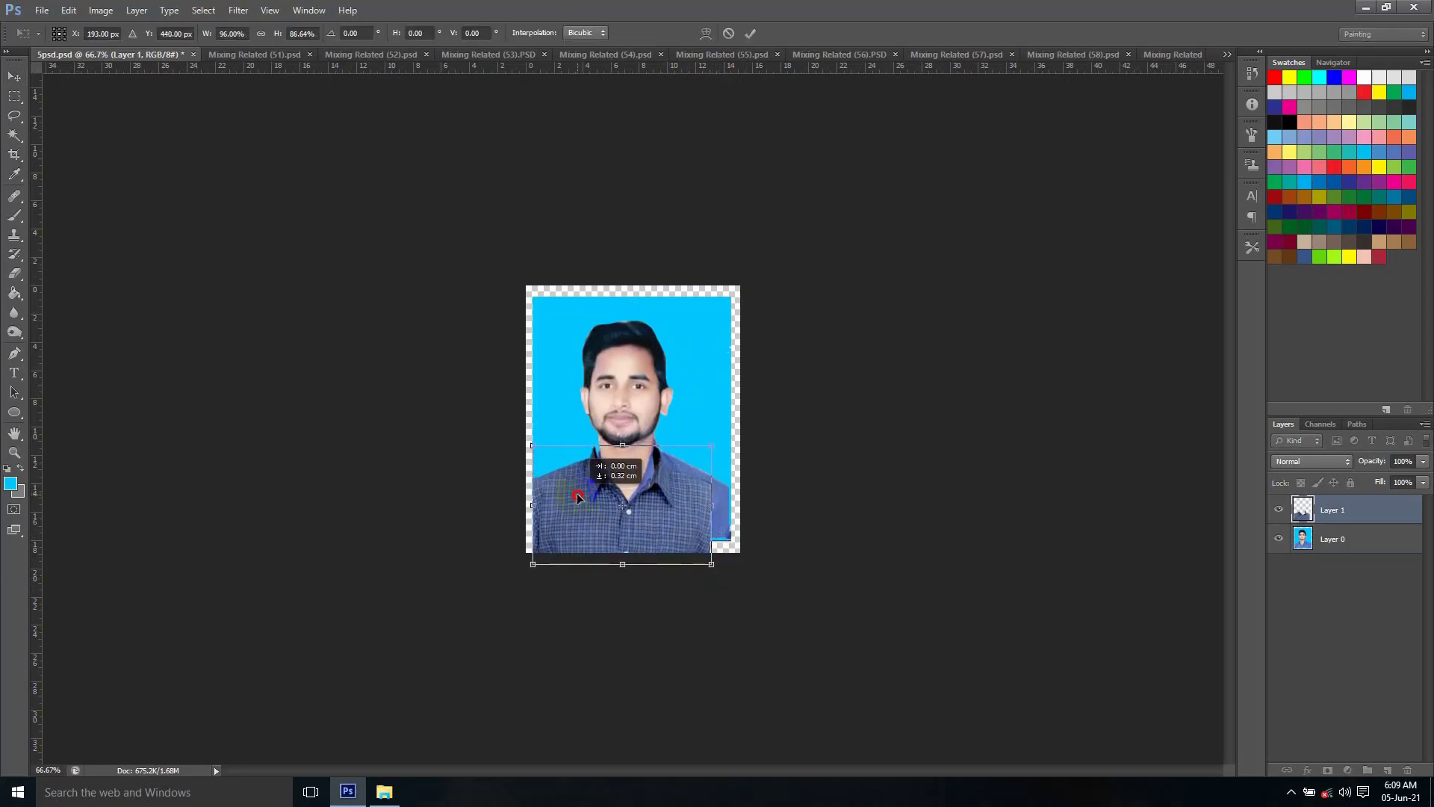
{"action": "double_click", "coordinate": [692, 464]}
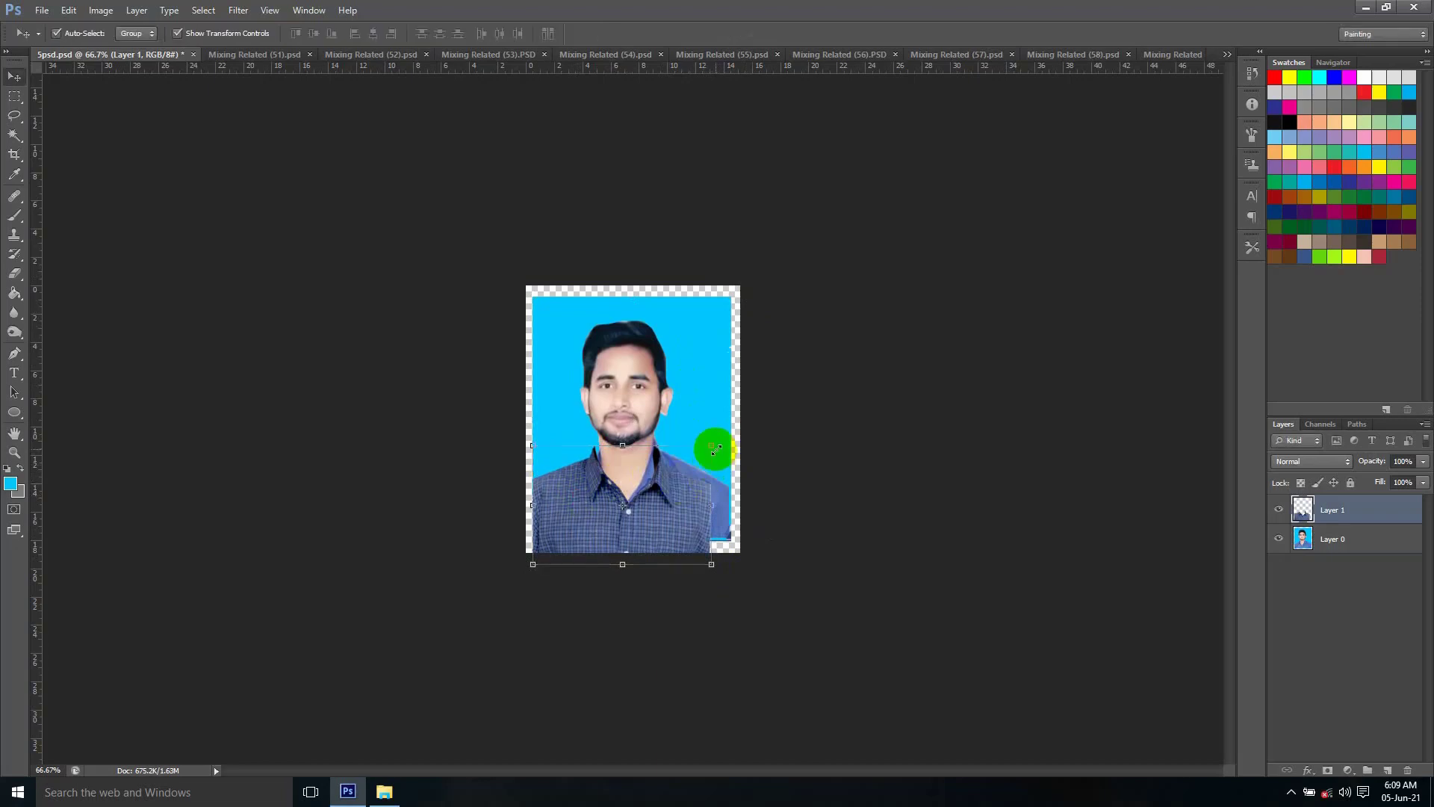
{"action": "left_click_drag", "start_coordinate": [714, 440], "coordinate": [709, 429]}
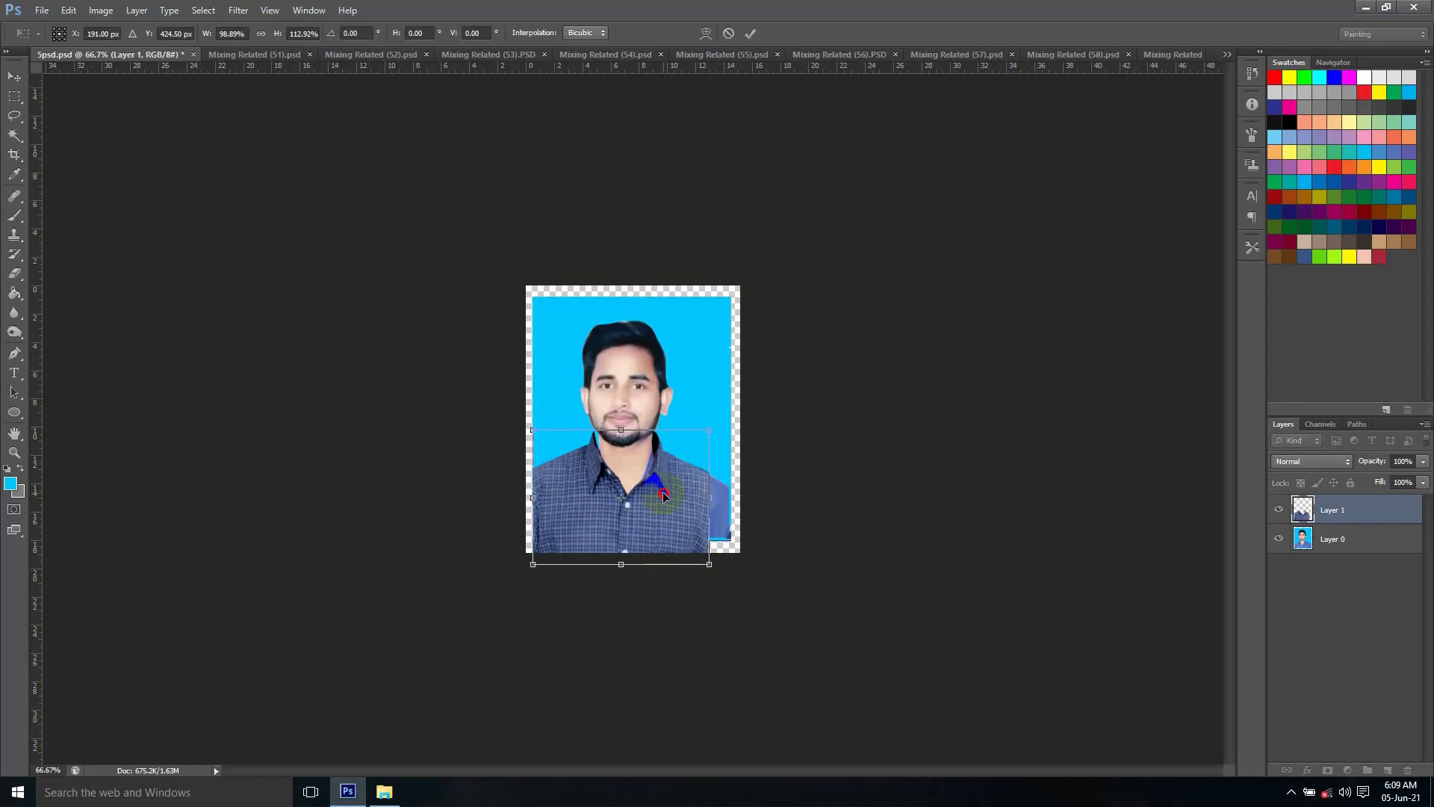
{"action": "double_click", "coordinate": [692, 459]}
{"action": "left_click", "coordinate": [532, 442]}
{"action": "left_click_drag", "start_coordinate": [533, 442], "coordinate": [537, 445]}
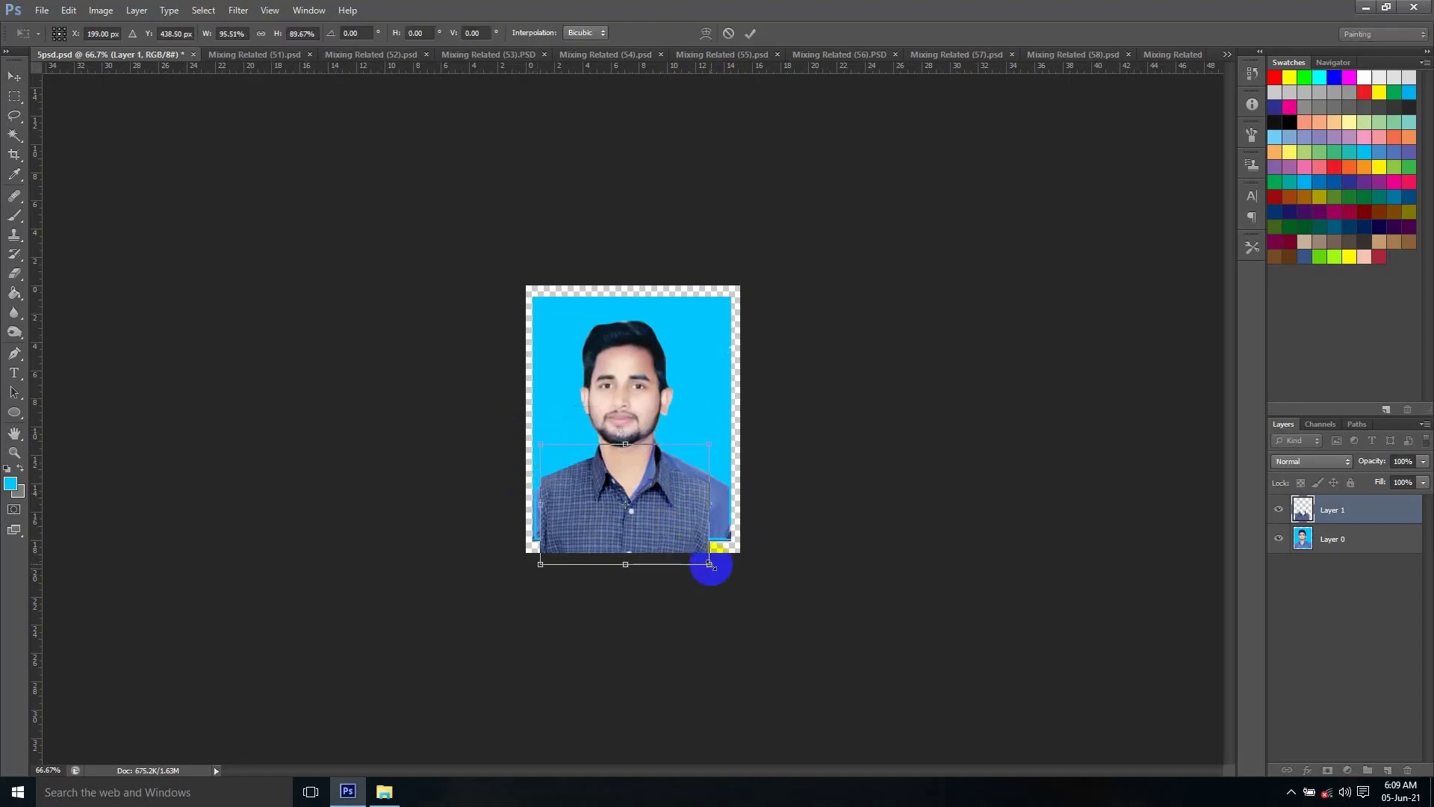
{"action": "left_click_drag", "start_coordinate": [709, 564], "coordinate": [661, 503]}
{"action": "key", "text": "Return"}
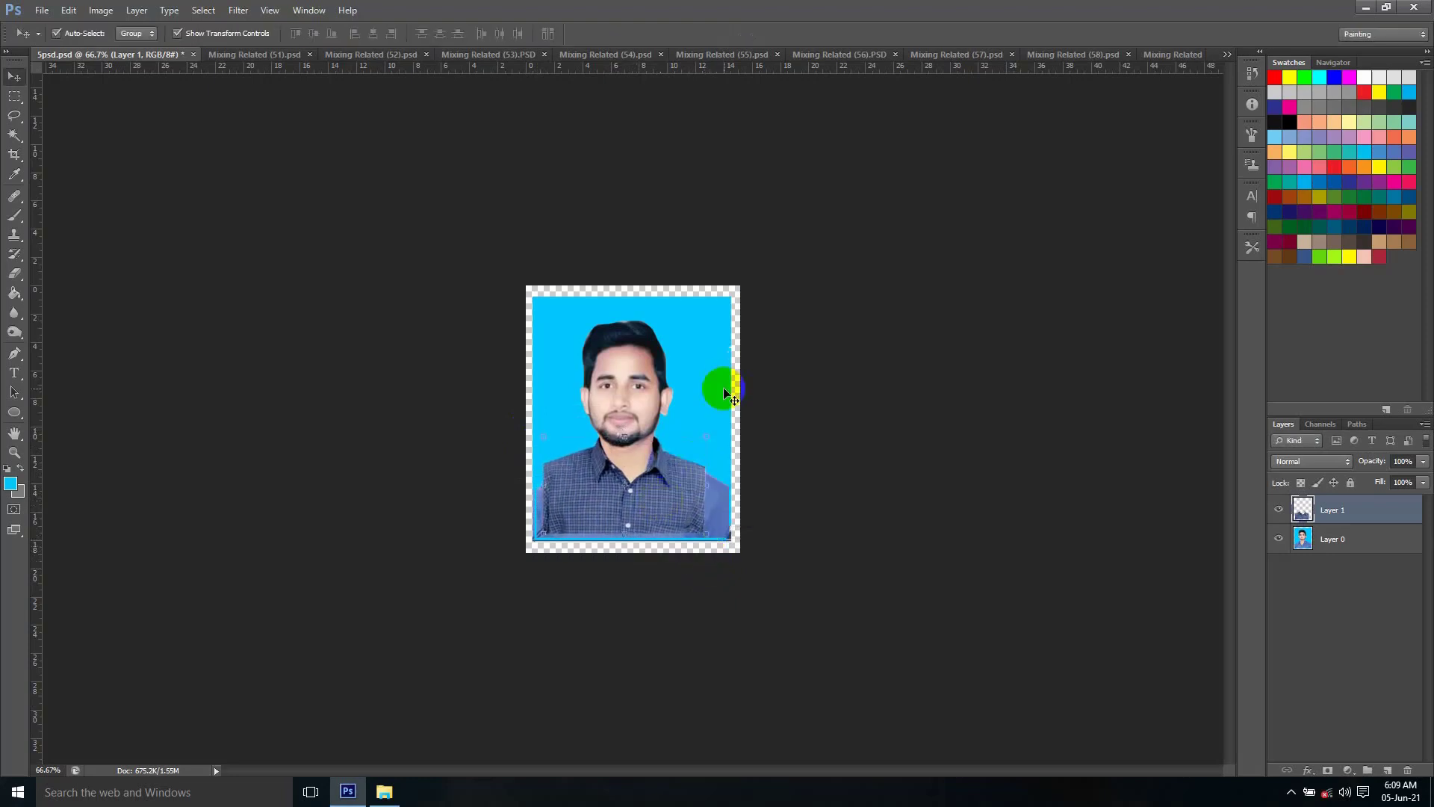
Check the portrait and checked shirt layers by selecting each in turn, ending on the portrait layer
{"action": "left_click", "coordinate": [719, 368]}
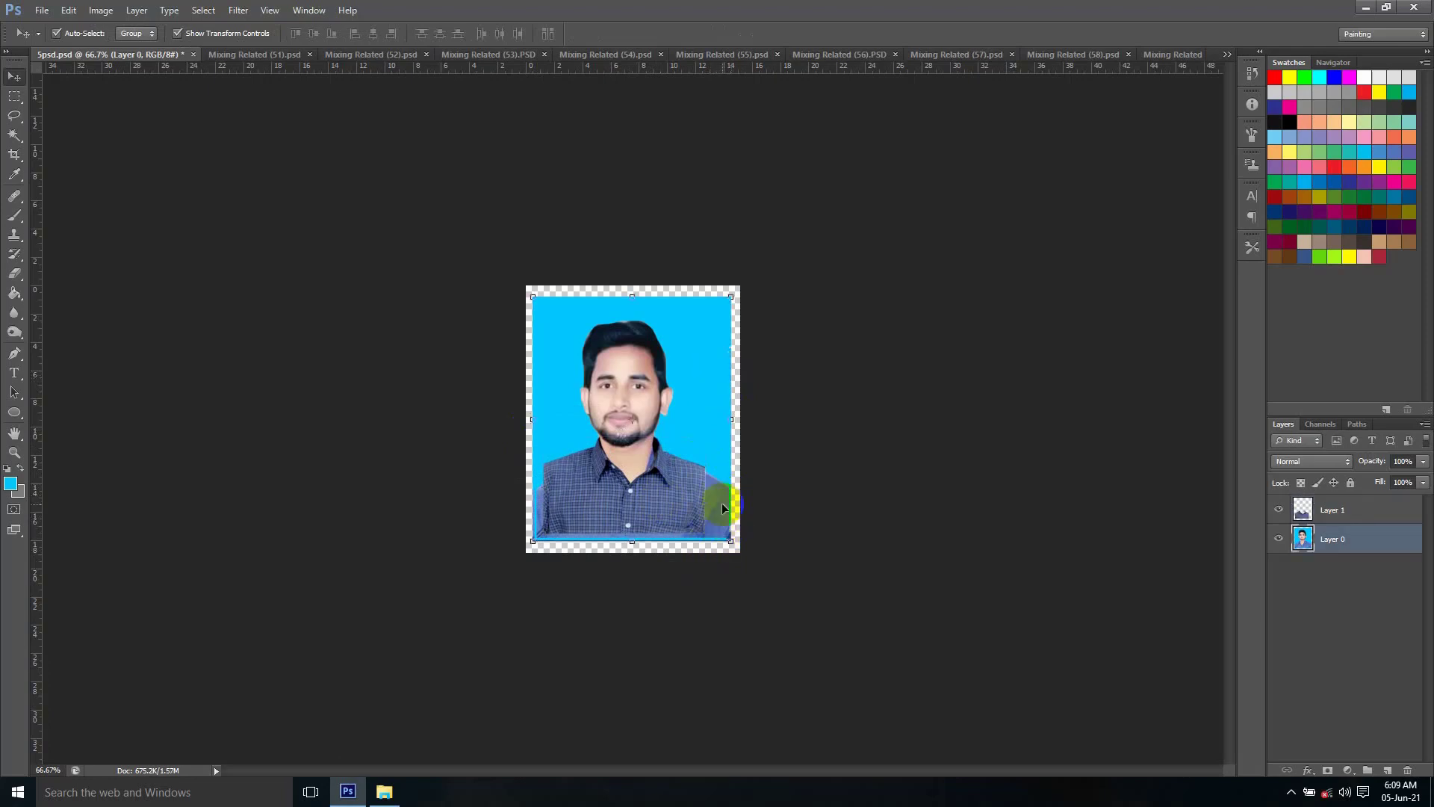
{"action": "left_click", "coordinate": [682, 504]}
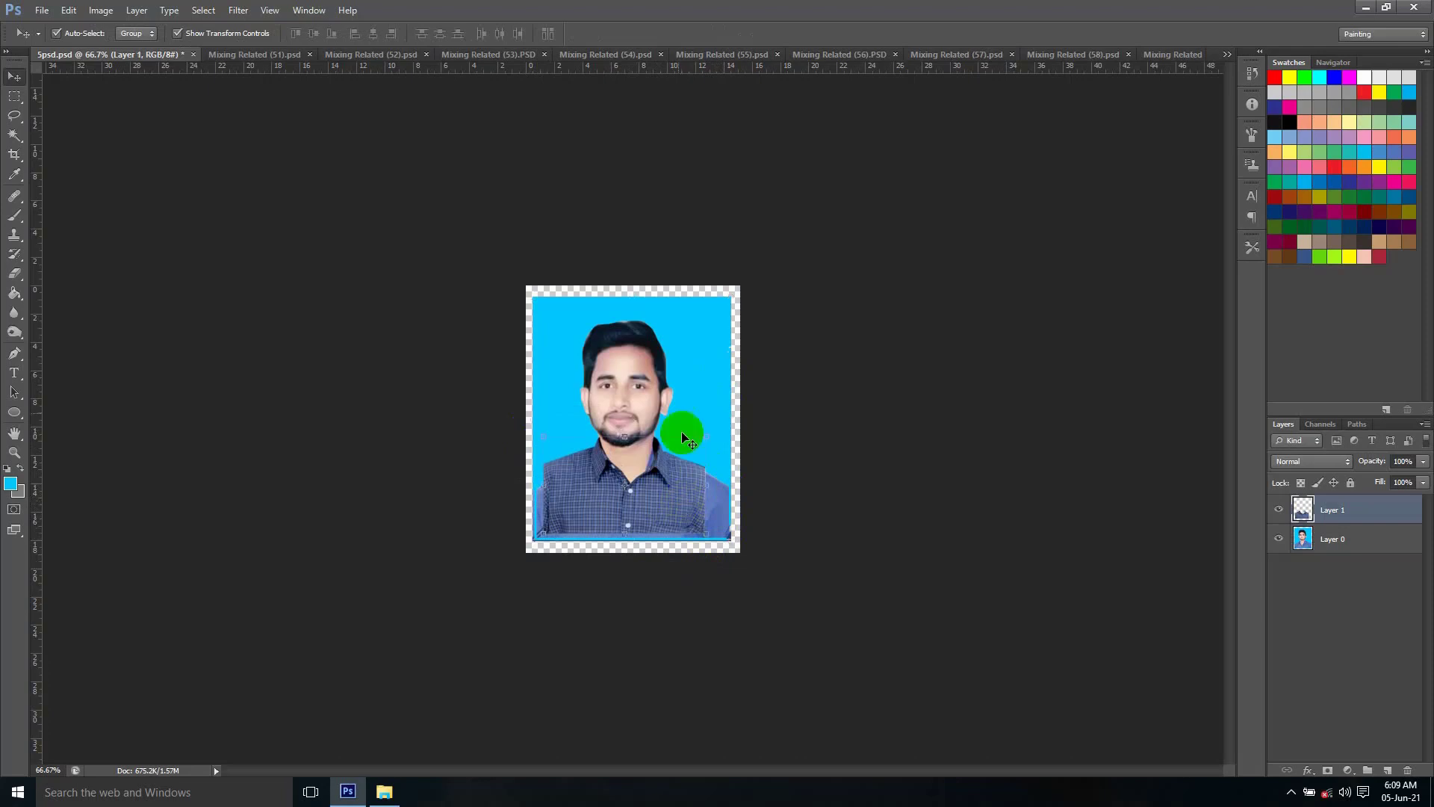
{"action": "left_click", "coordinate": [680, 364]}
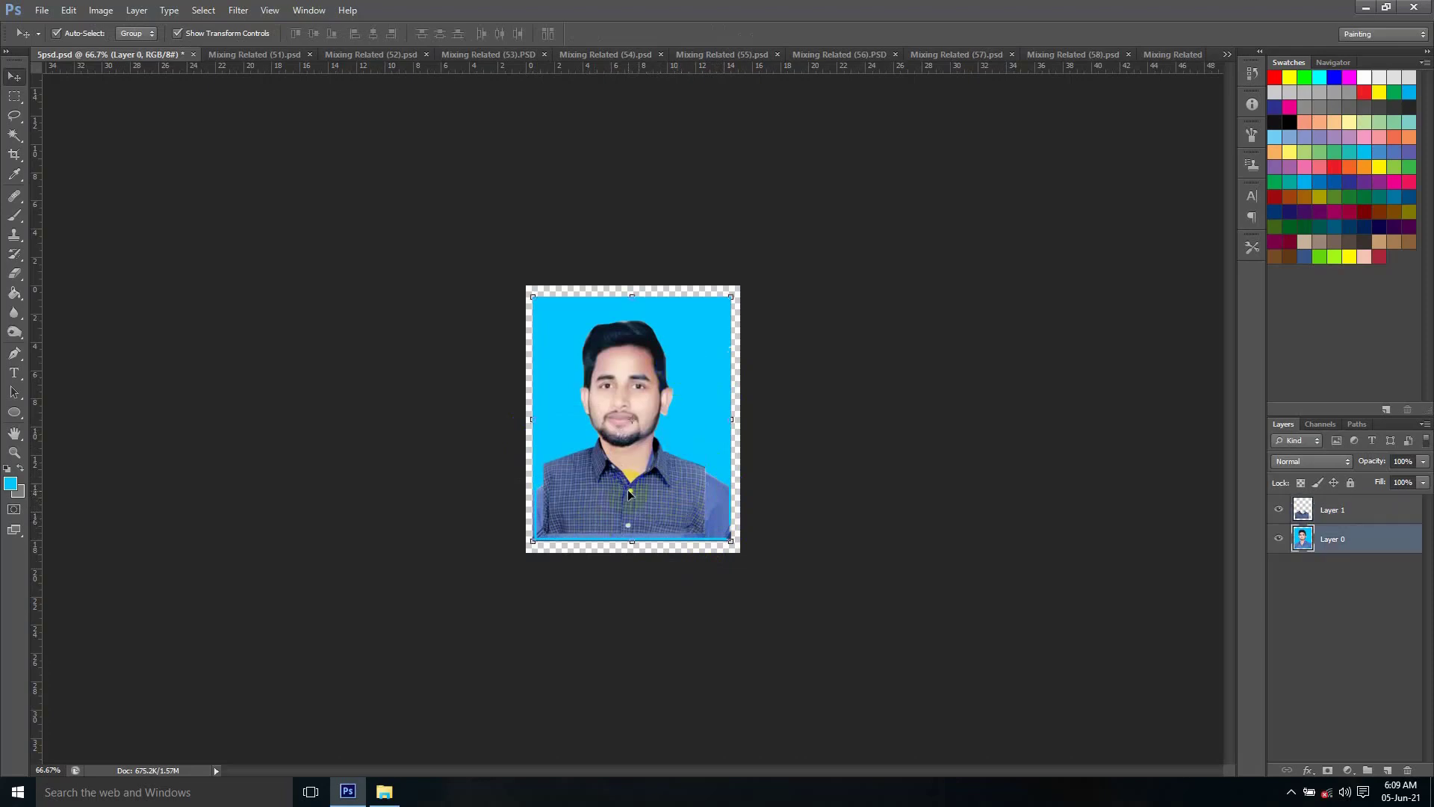
Browse Mixing Related (51), (52), (53) and (54) to review their flower, clothing and turban cutouts
{"action": "left_click", "coordinate": [287, 73]}
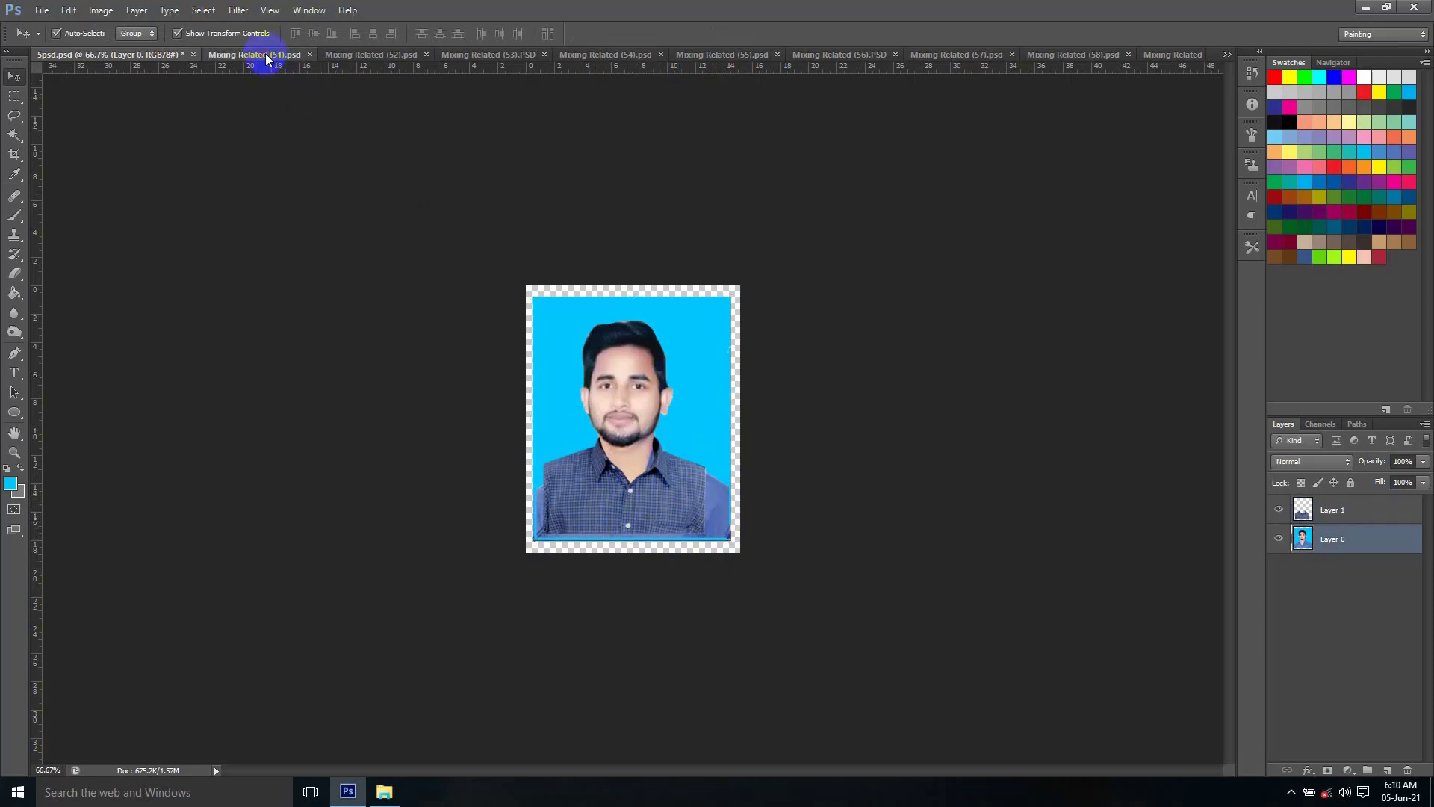
{"action": "left_click", "coordinate": [267, 56]}
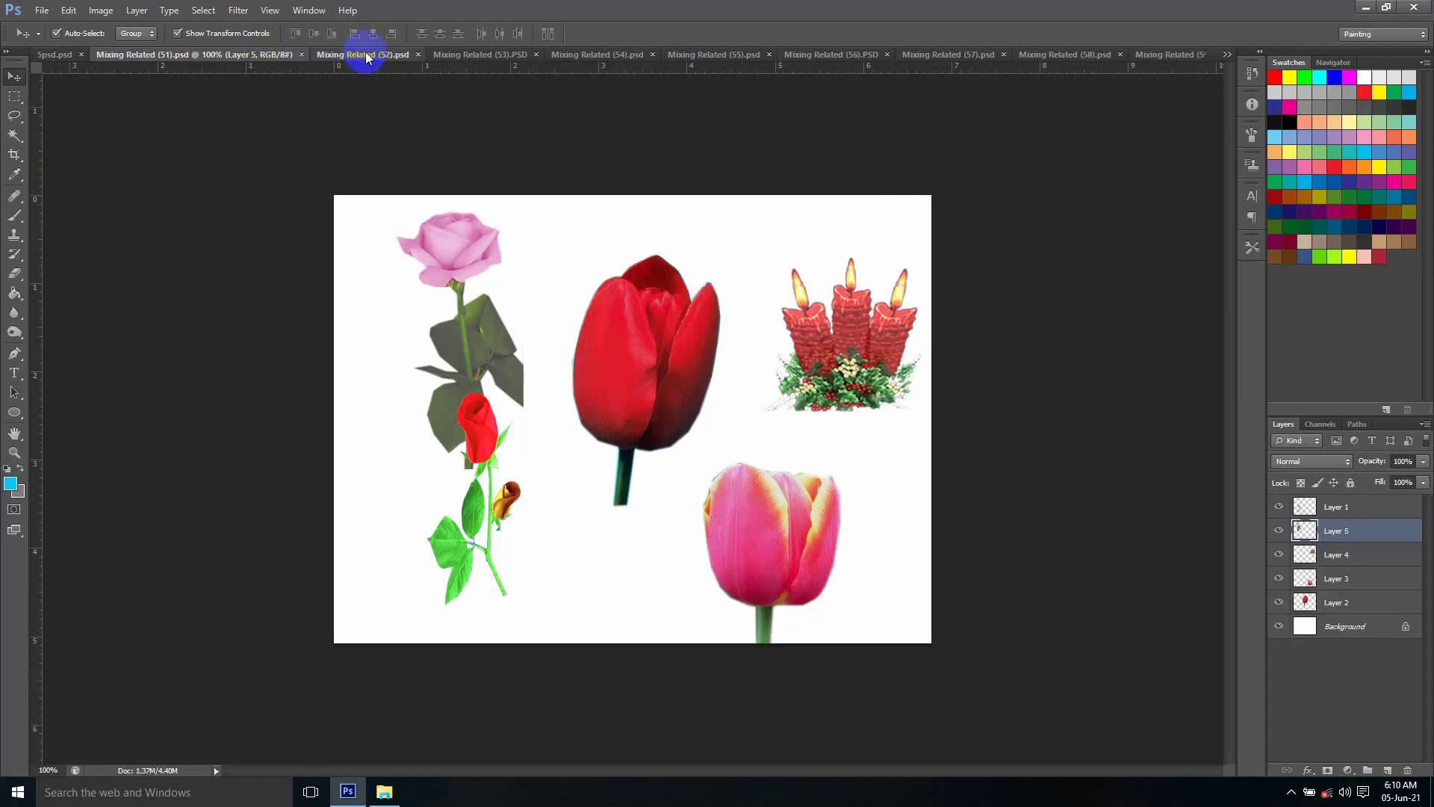
{"action": "left_click", "coordinate": [366, 57]}
{"action": "left_click", "coordinate": [557, 59]}
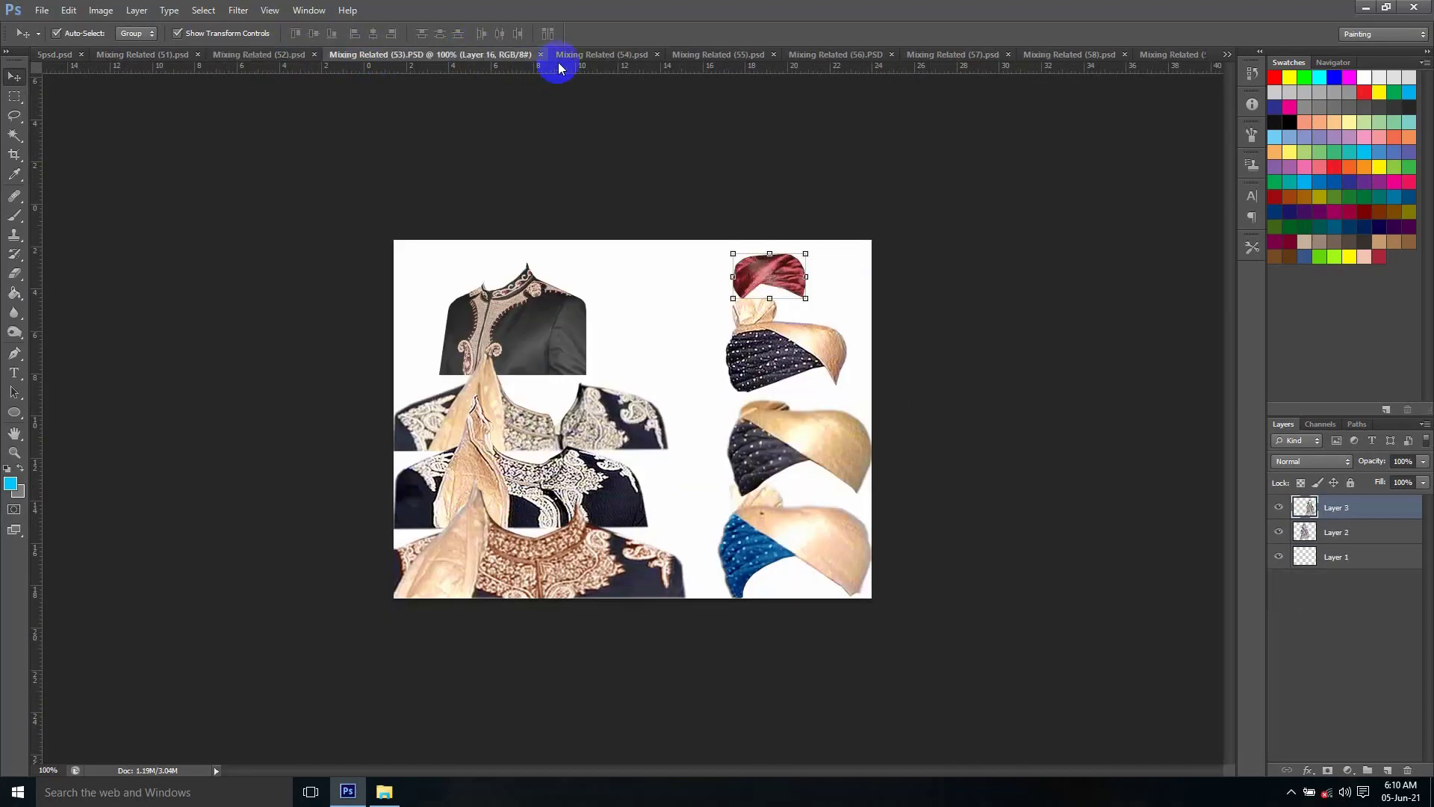
{"action": "left_click", "coordinate": [560, 58]}
{"action": "left_click", "coordinate": [585, 53]}
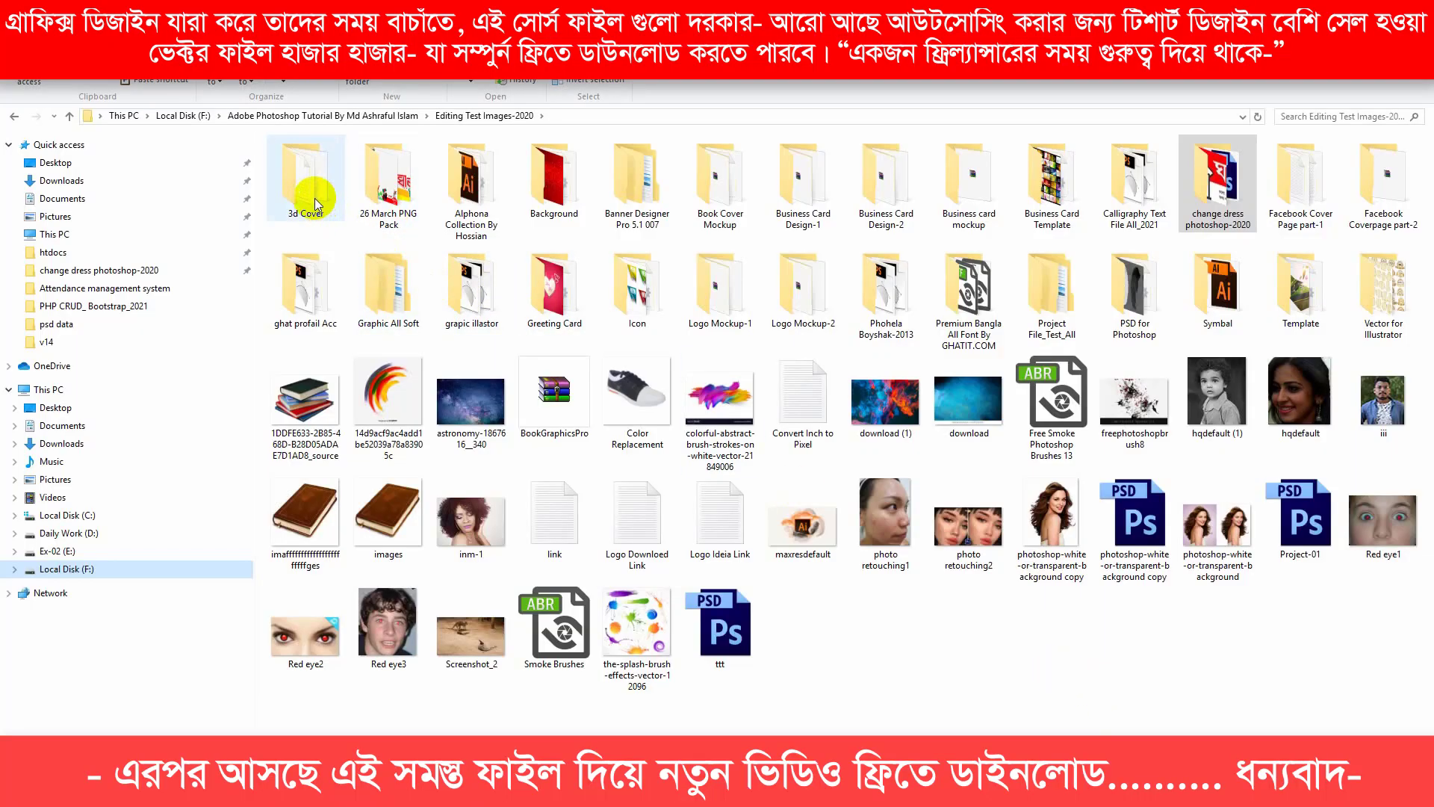
In File Explorer, go to the Editing Test Images-2020 folder and open its 26 March PNG Pack folder
{"action": "left_click", "coordinate": [485, 116]}
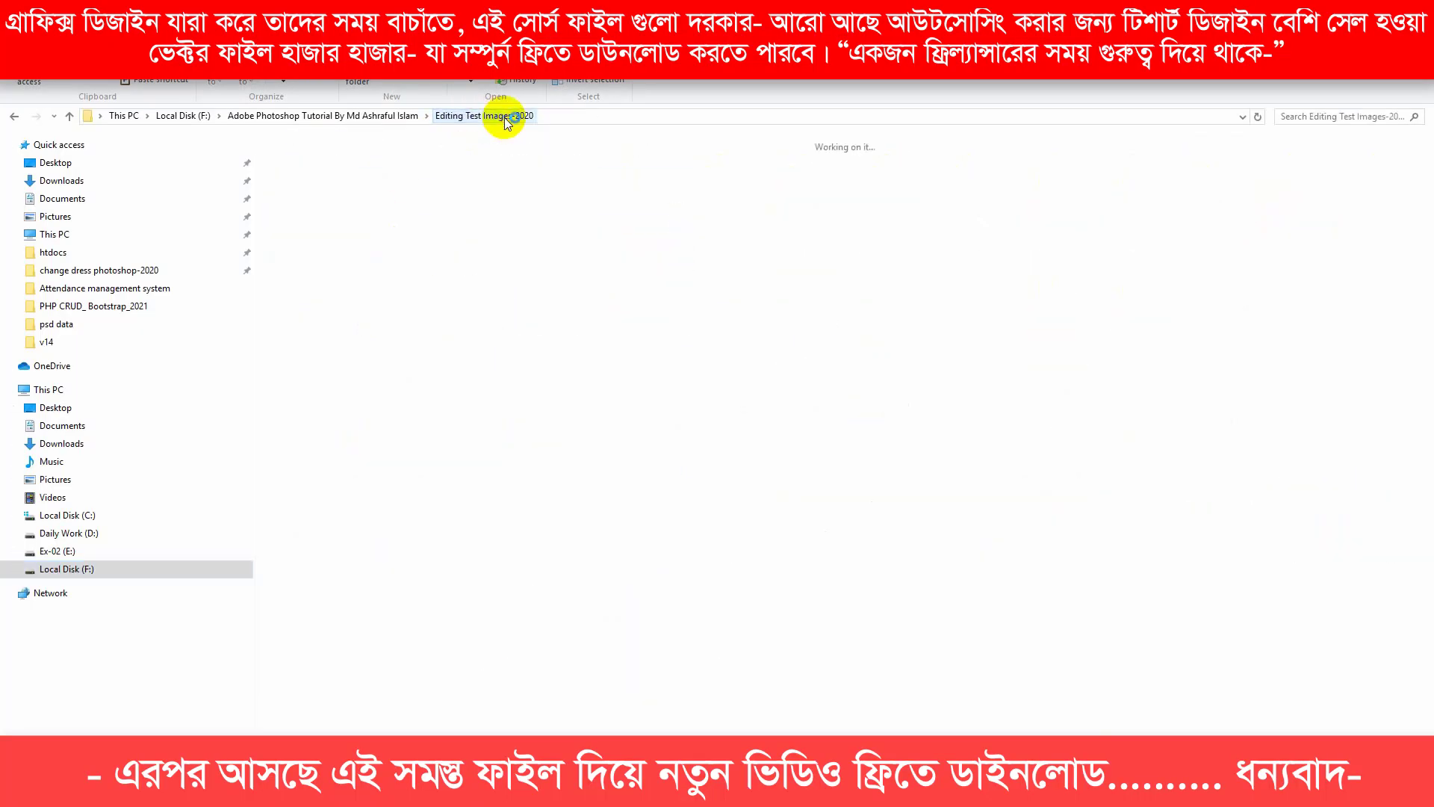
{"action": "double_click", "coordinate": [413, 198]}
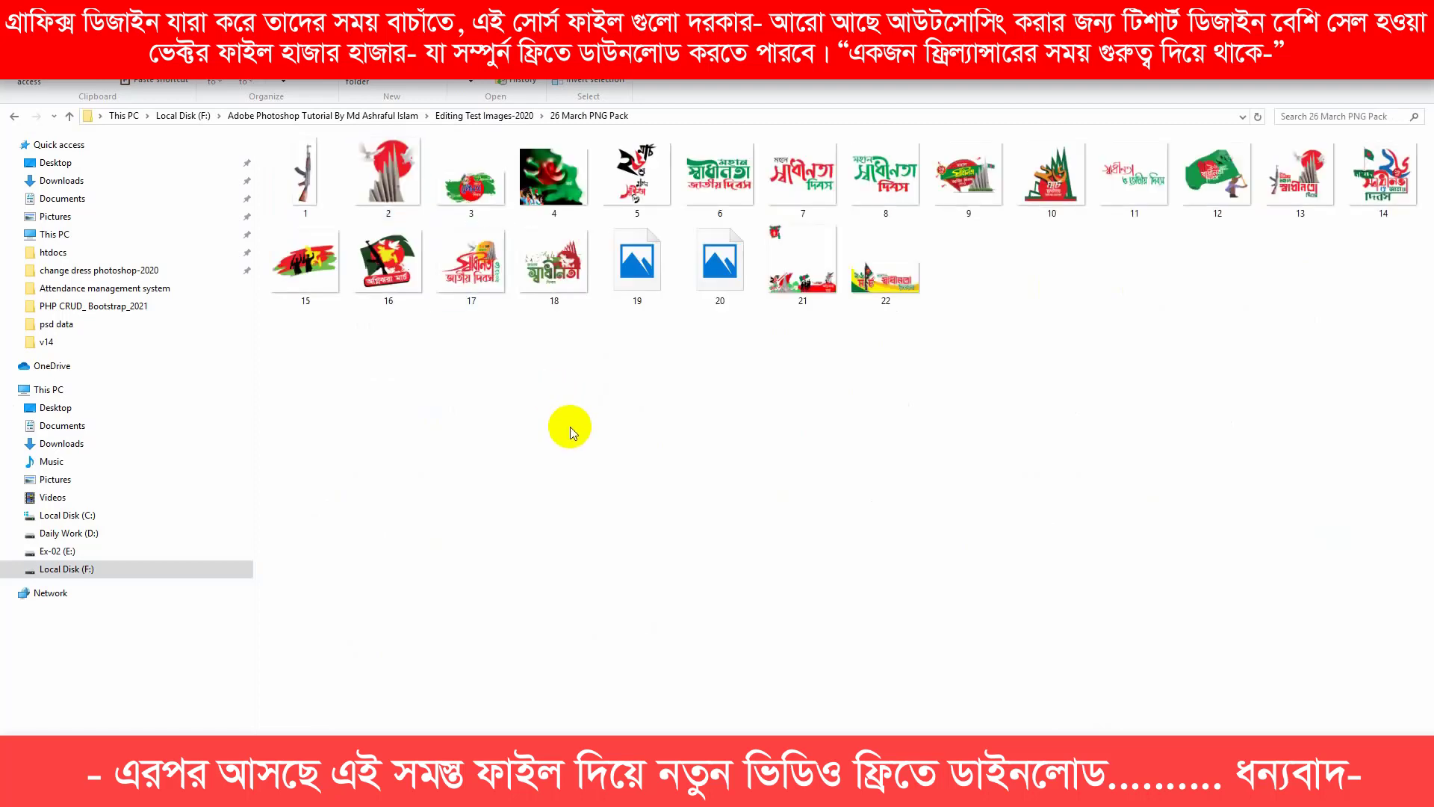
Return to the Editing Test Images-2020 folder and open the Card Alpona [Converted].ai artwork from the Alphona Collection
{"action": "left_click_drag", "start_coordinate": [299, 384], "coordinate": [1085, 436]}
{"action": "left_click", "coordinate": [493, 116]}
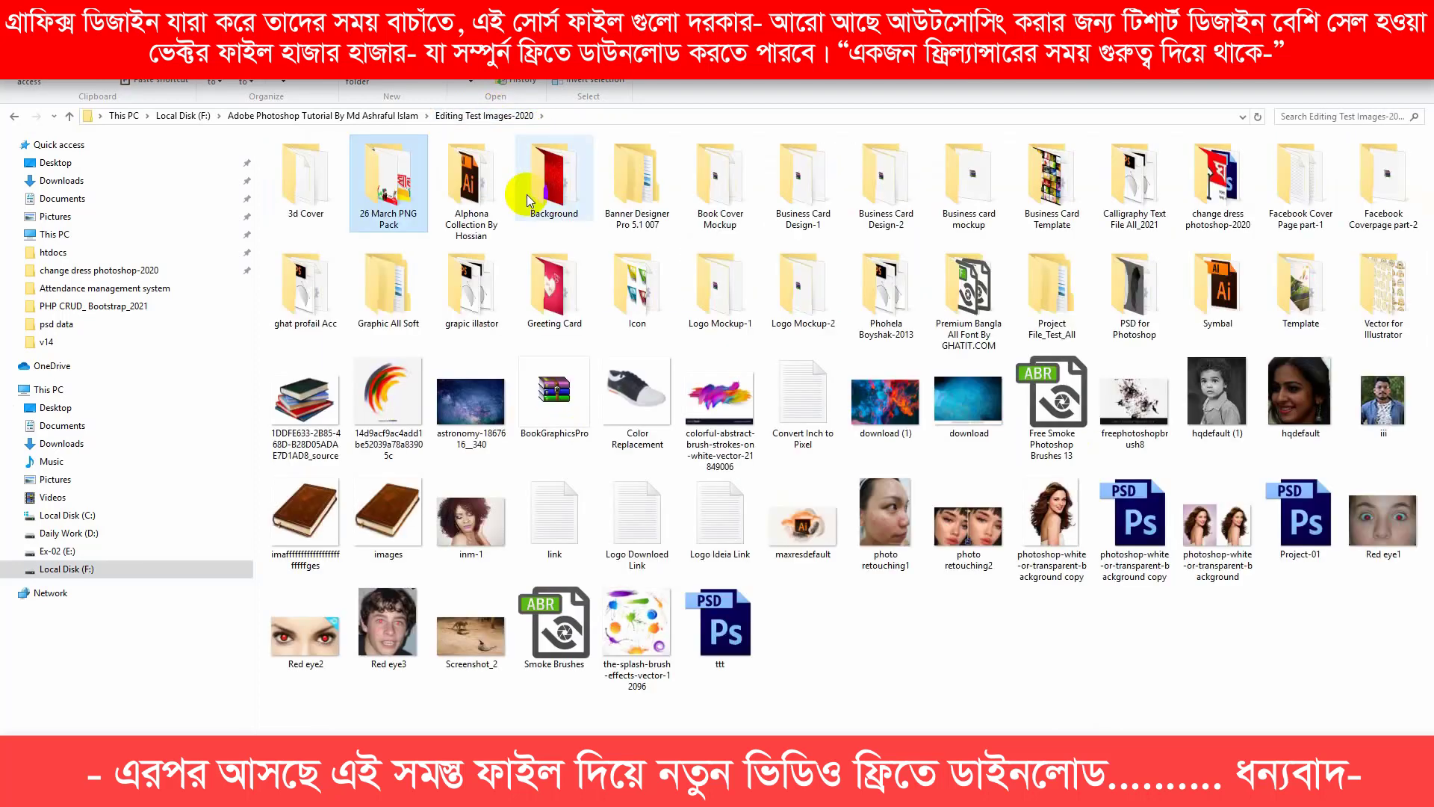
{"action": "double_click", "coordinate": [478, 183]}
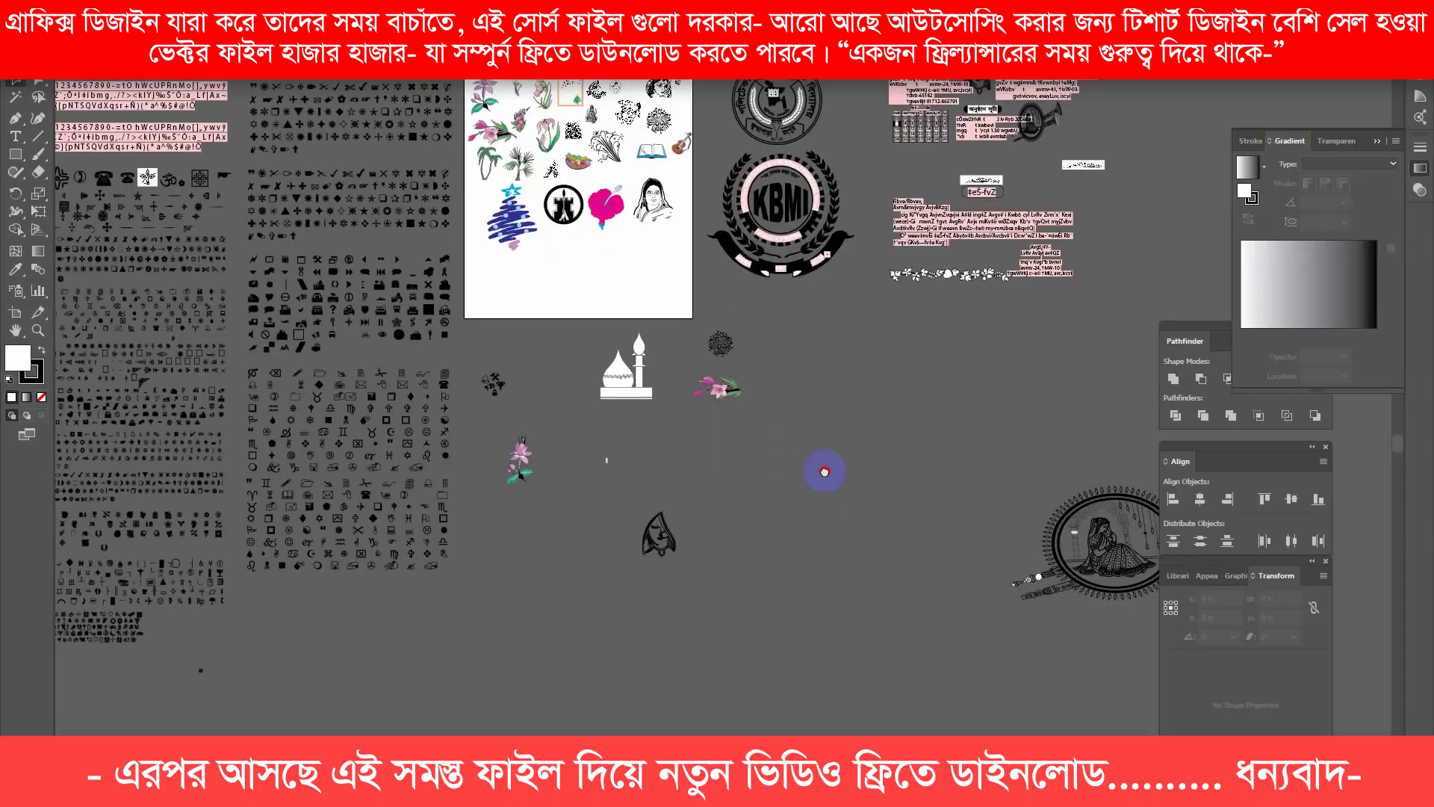
Examine the Card Alpona artwork, including the oval ornament with the seated woman and the school emblems
{"action": "scroll", "coordinate": [825, 472], "scroll_direction": "right", "scroll_amount": 3}
{"action": "scroll", "coordinate": [968, 486], "scroll_direction": "up", "scroll_amount": 1}
{"action": "scroll", "coordinate": [859, 612], "scroll_direction": "up", "scroll_amount": 5}
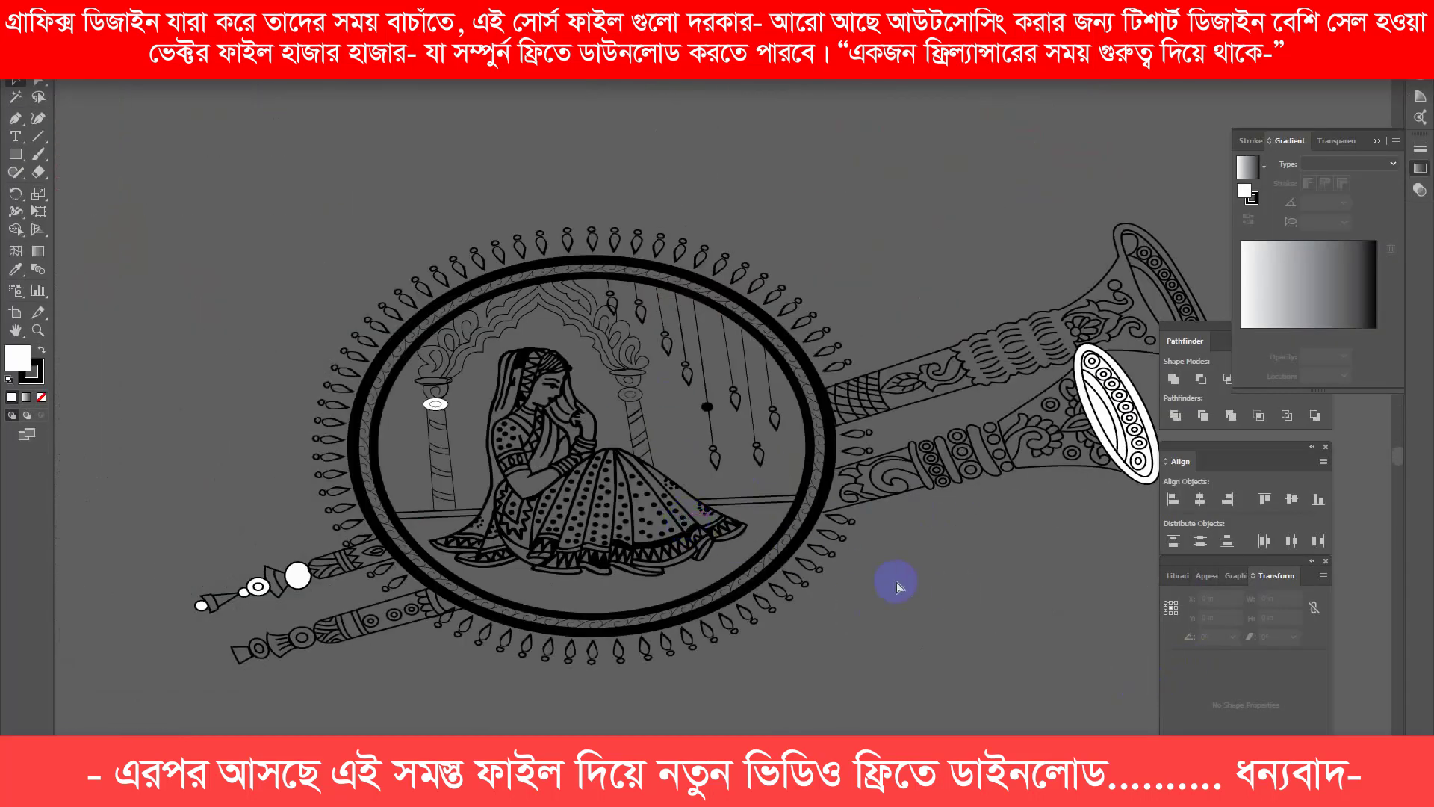
{"action": "scroll", "coordinate": [371, 276], "scroll_direction": "down", "scroll_amount": 6}
{"action": "scroll", "coordinate": [813, 564], "scroll_direction": "up", "scroll_amount": 3}
{"action": "scroll", "coordinate": [813, 564], "scroll_direction": "up", "scroll_amount": 3}
{"action": "scroll", "coordinate": [934, 387], "scroll_direction": "left", "scroll_amount": 2}
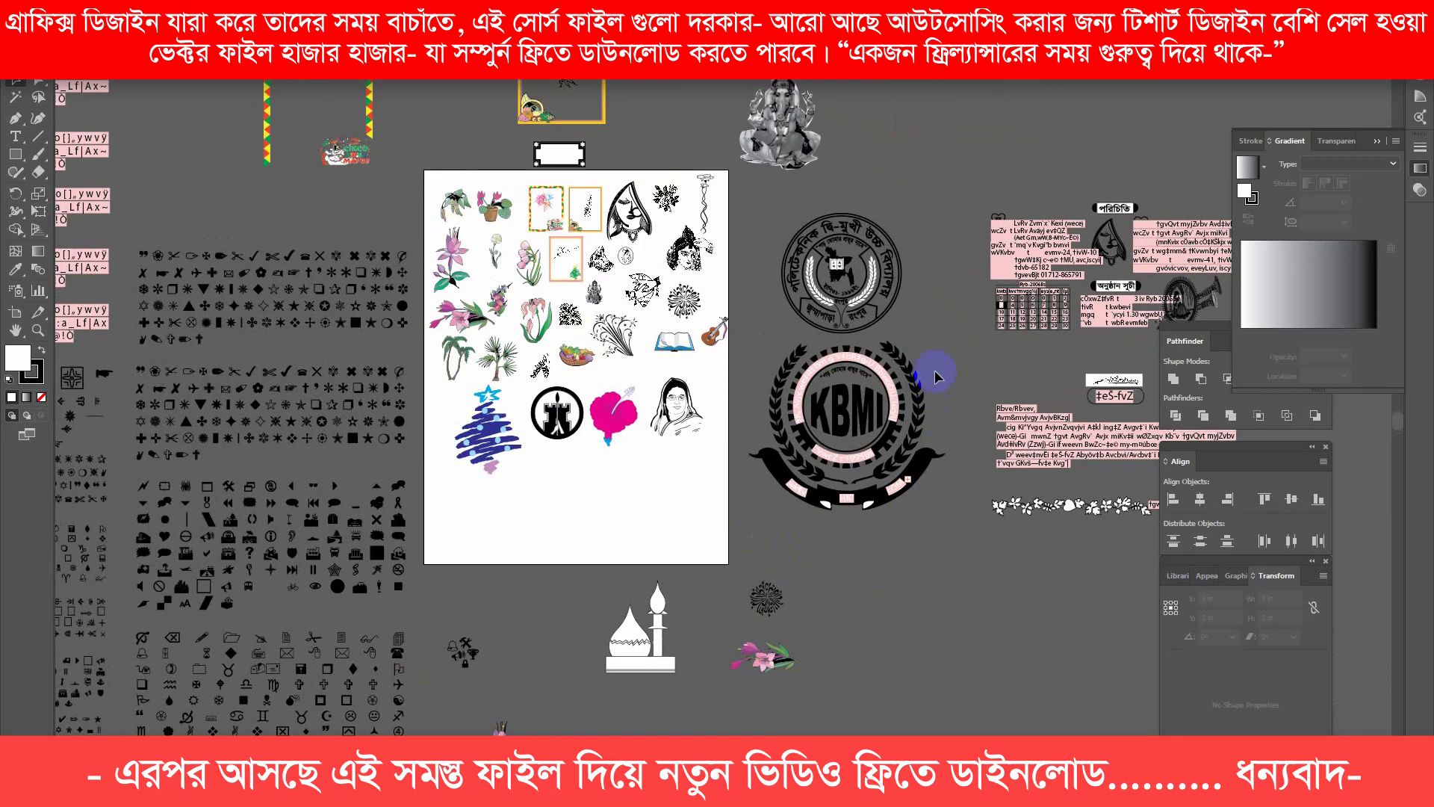
Examine the symbol glyph rows and the flower, tree and portrait illustrations around the Card Alpona artboard
{"action": "scroll", "coordinate": [791, 543], "scroll_direction": "left", "scroll_amount": 6}
{"action": "scroll", "coordinate": [710, 448], "scroll_direction": "left", "scroll_amount": 3}
{"action": "scroll", "coordinate": [710, 449], "scroll_direction": "up", "scroll_amount": 2}
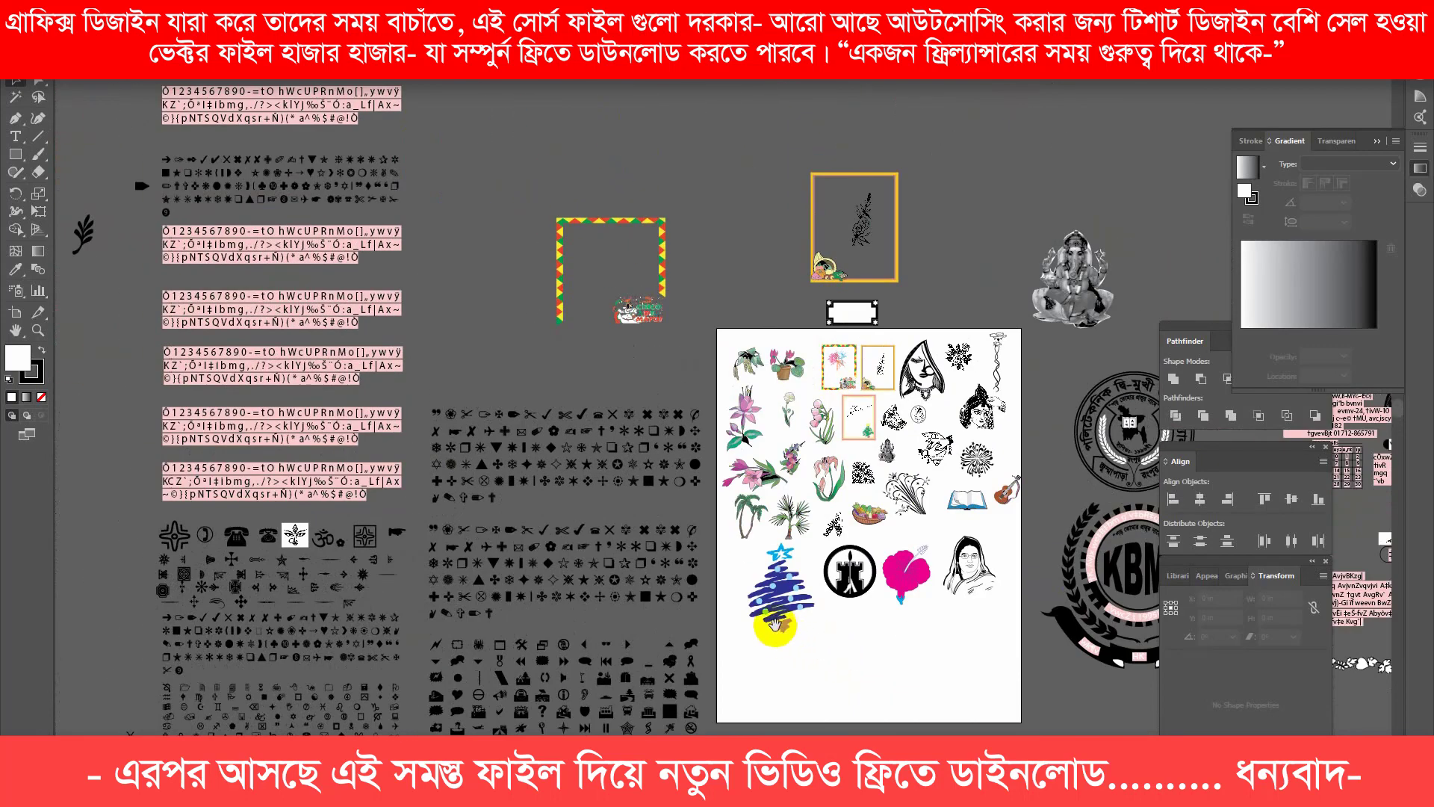
{"action": "scroll", "coordinate": [634, 336], "scroll_direction": "down", "scroll_amount": 9}
{"action": "scroll", "coordinate": [624, 713], "scroll_direction": "up", "scroll_amount": 4}
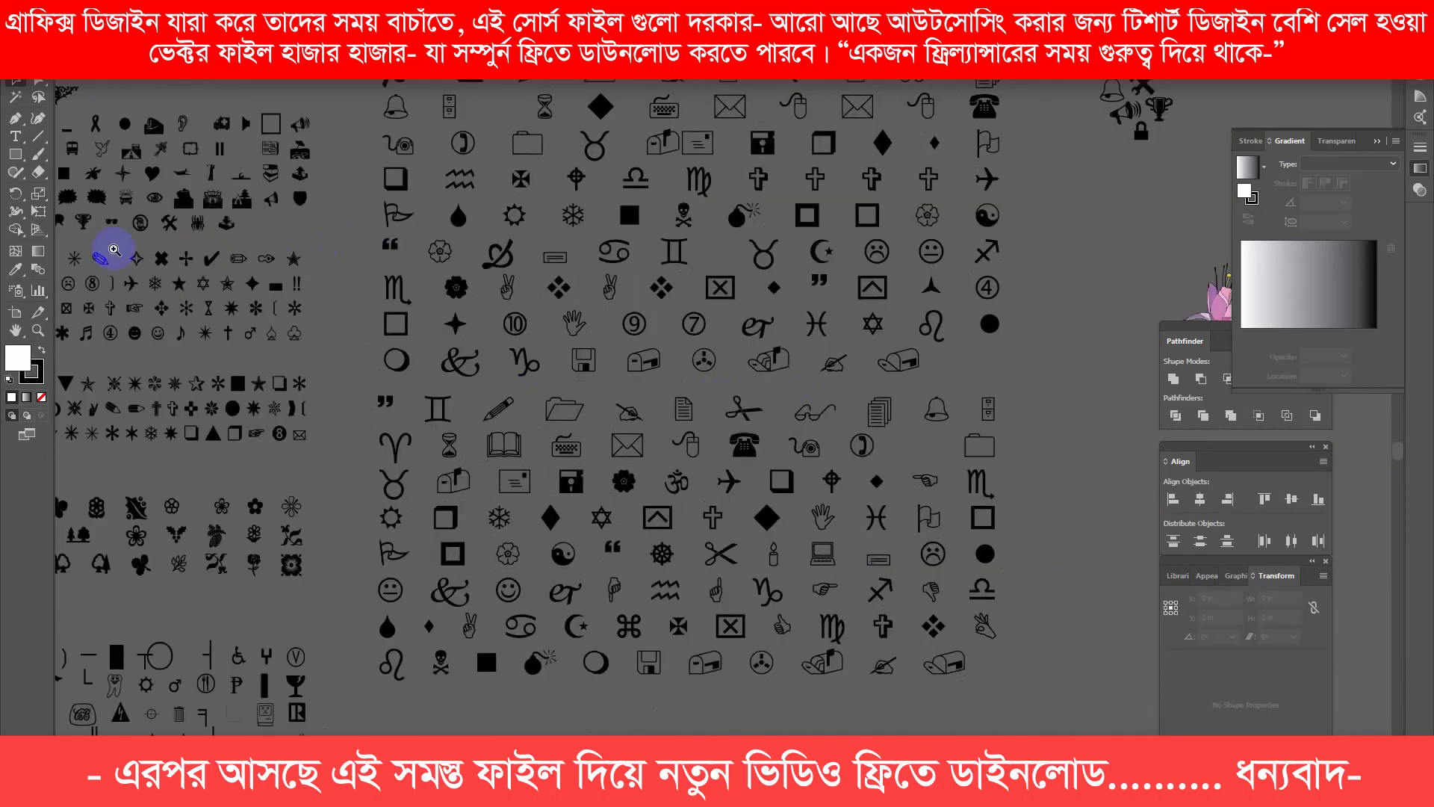
{"action": "scroll", "coordinate": [826, 426], "scroll_direction": "down", "scroll_amount": 4}
{"action": "left_click", "coordinate": [841, 544]}
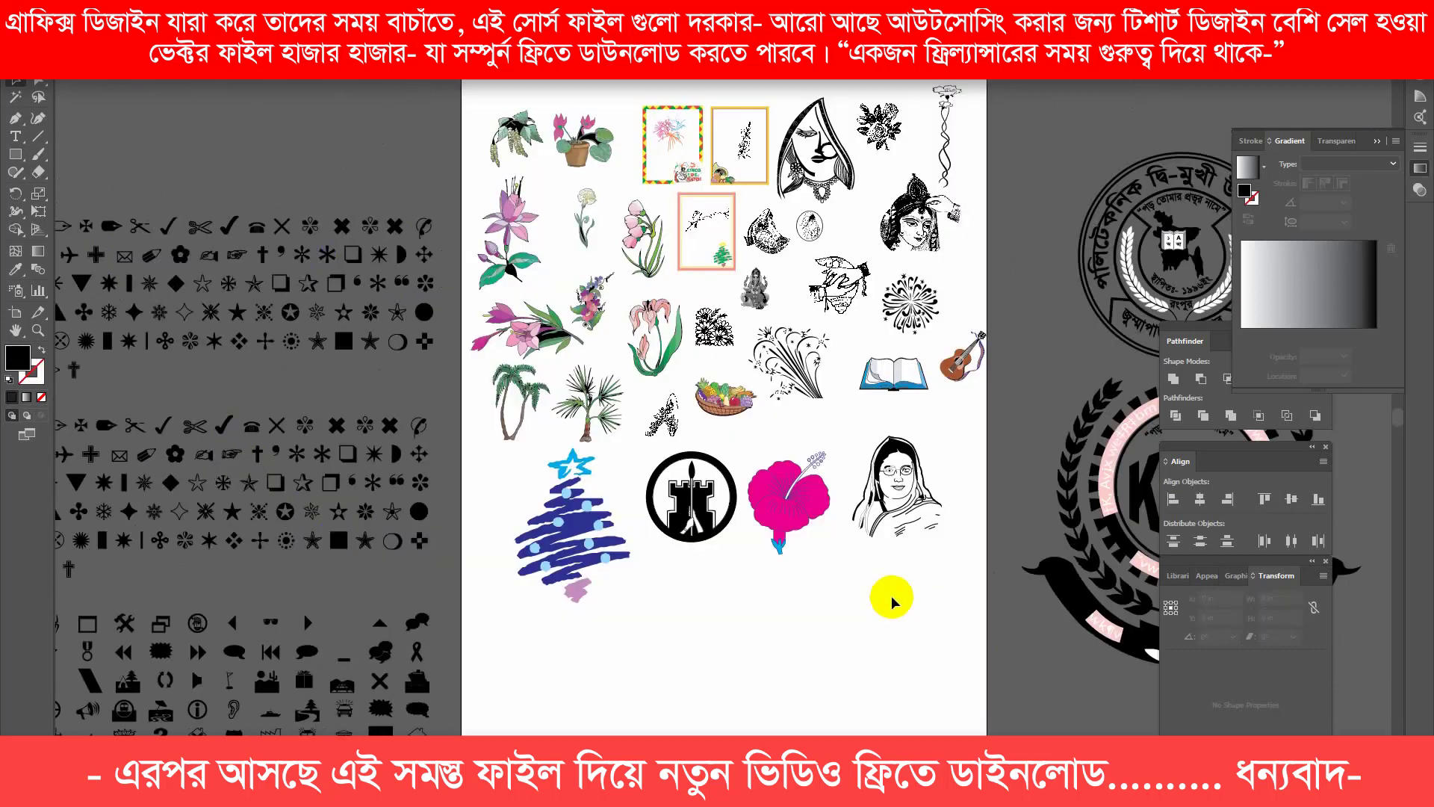
Fit the whole Card Alpona artwork in view and close the document without saving changes
{"action": "key", "text": "ctrl+alt+0"}
{"action": "key", "text": "ctrl+w"}
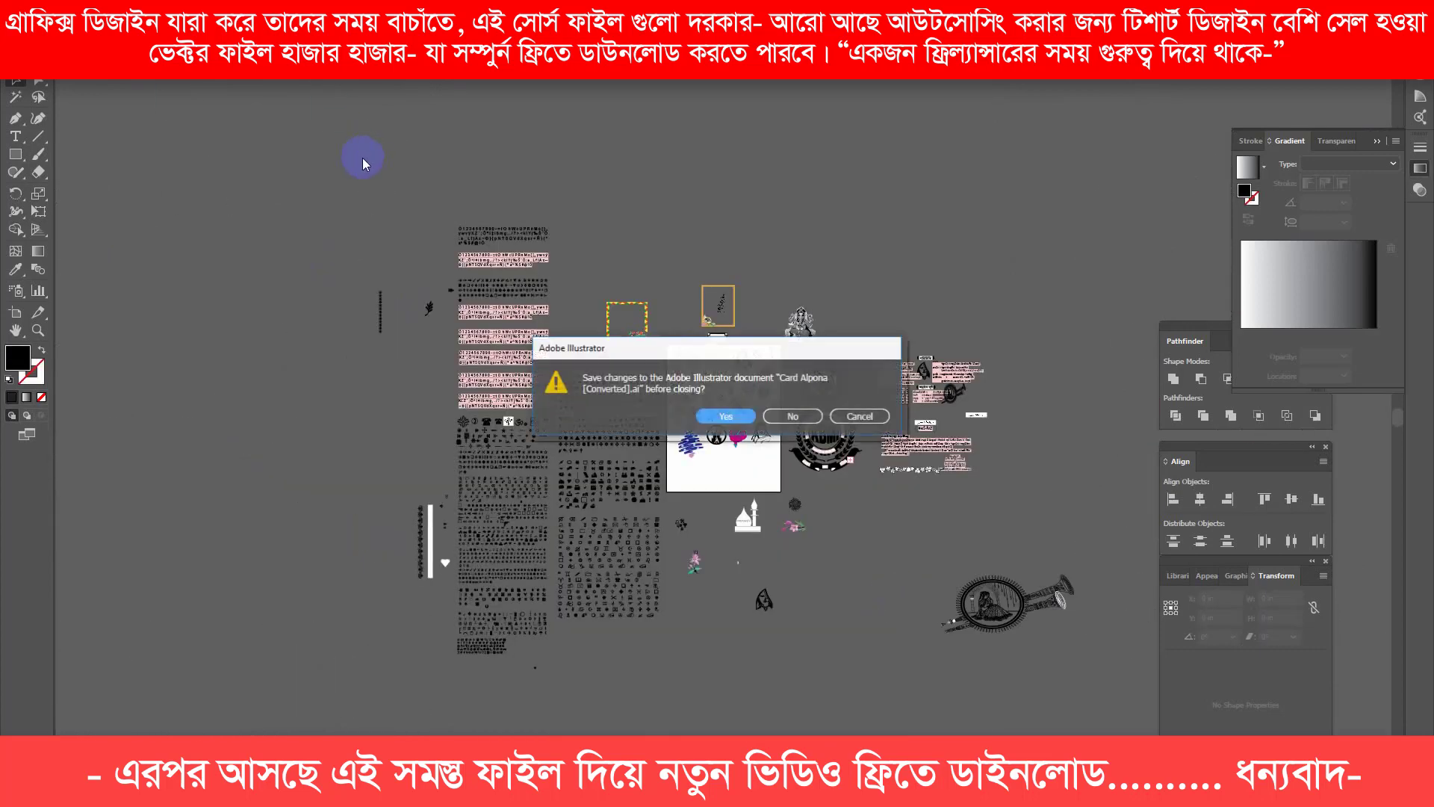
{"action": "key", "text": "n"}
From File Explorer, open the vector sheet of ornamental borders, ribbons and a rosette, view it and close it
{"action": "key", "text": "alt+Tab"}
{"action": "left_click", "coordinate": [464, 188]}
{"action": "double_click", "coordinate": [1052, 177]}
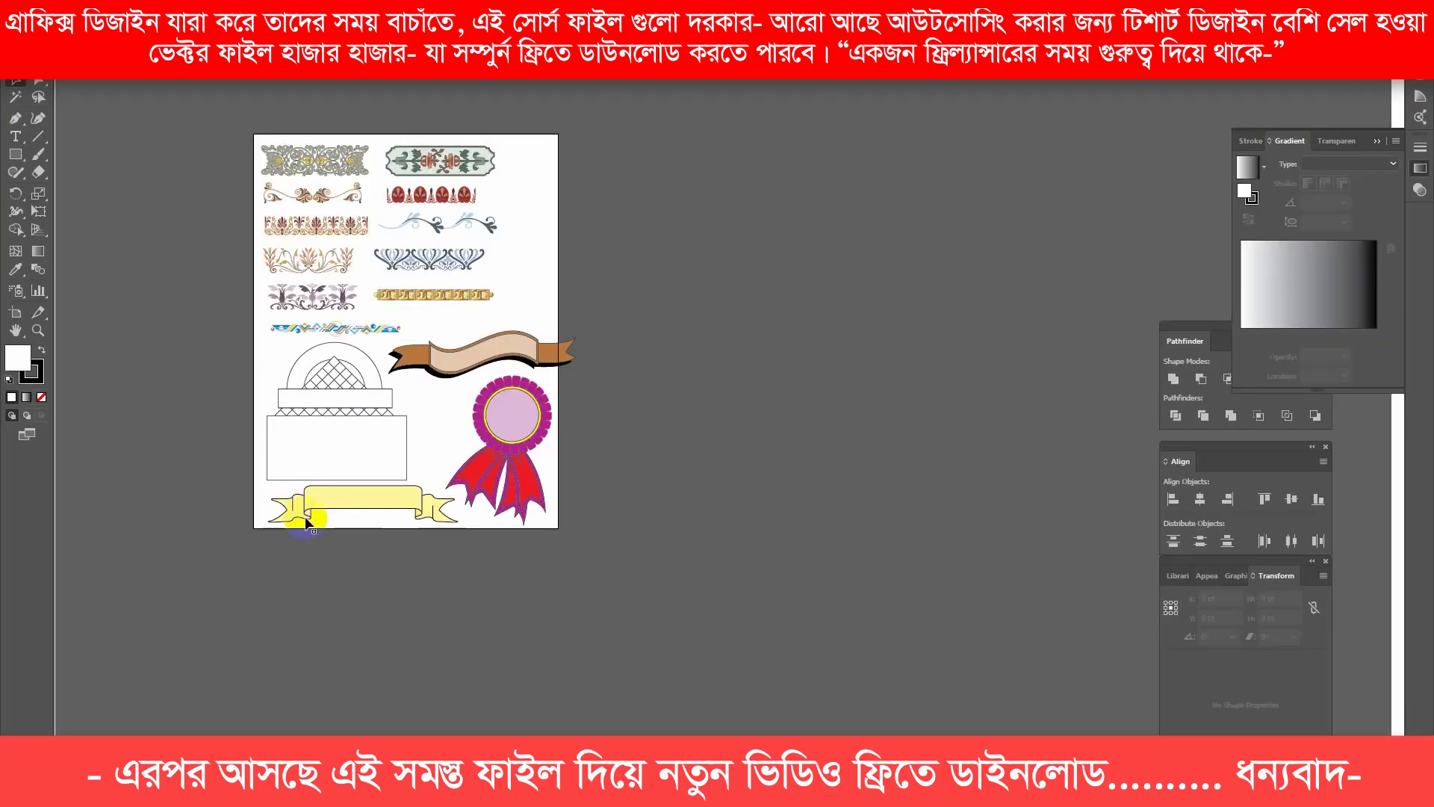
{"action": "left_click", "coordinate": [284, 315]}
{"action": "key", "text": "ctrl+w"}
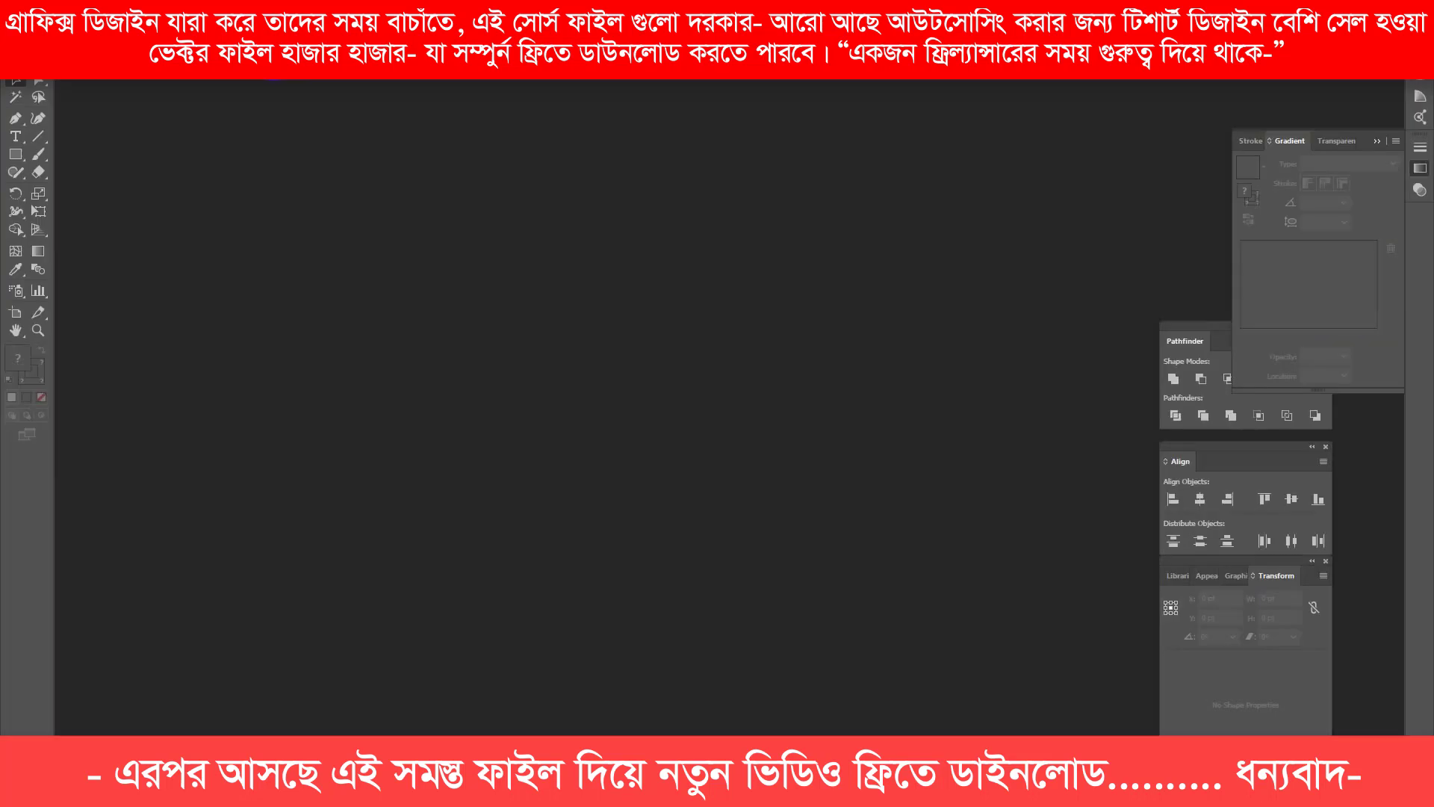
In File Explorer, open the Background folder in Editing Test Images-2020 and look inside abstract_background_310807
{"action": "key", "text": "alt+Tab"}
{"action": "left_click", "coordinate": [484, 115]}
{"action": "double_click", "coordinate": [568, 217]}
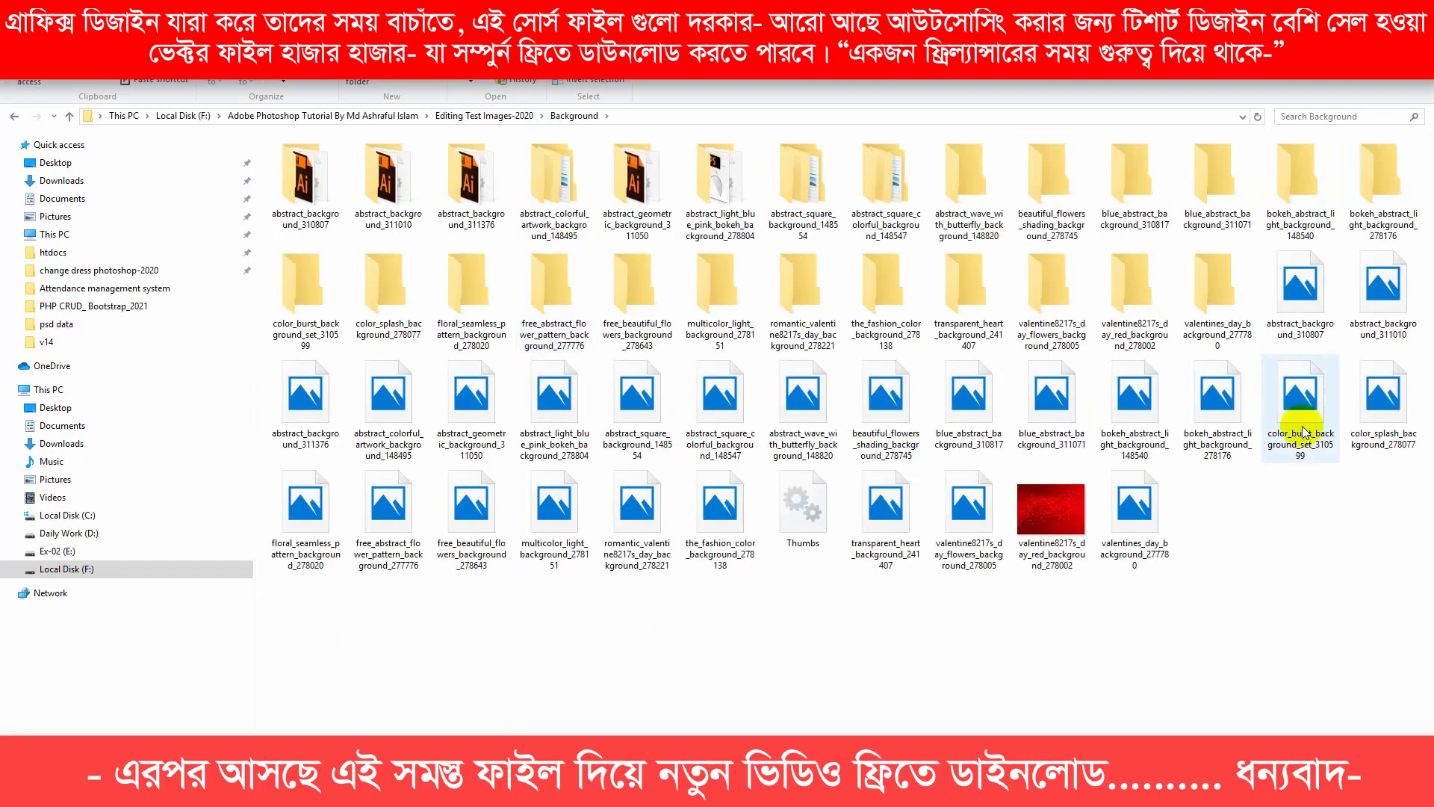
{"action": "double_click", "coordinate": [306, 180]}
{"action": "left_click", "coordinate": [15, 116]}
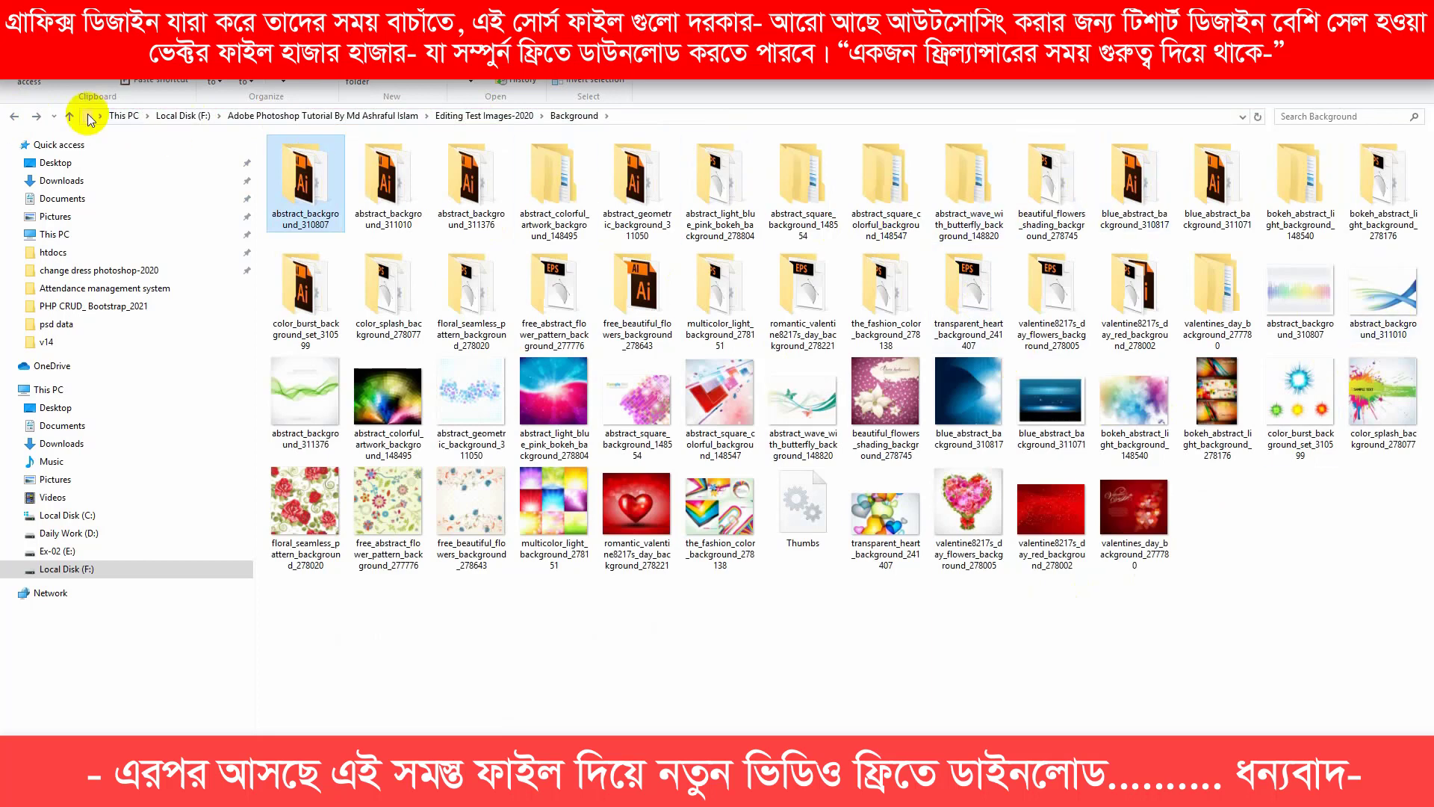
Browse Business Card Design-1 through Creative Business Card and its Design folder, and return to Editing Test Images-2020
{"action": "left_click", "coordinate": [69, 116]}
{"action": "double_click", "coordinate": [803, 187]}
{"action": "double_click", "coordinate": [343, 209]}
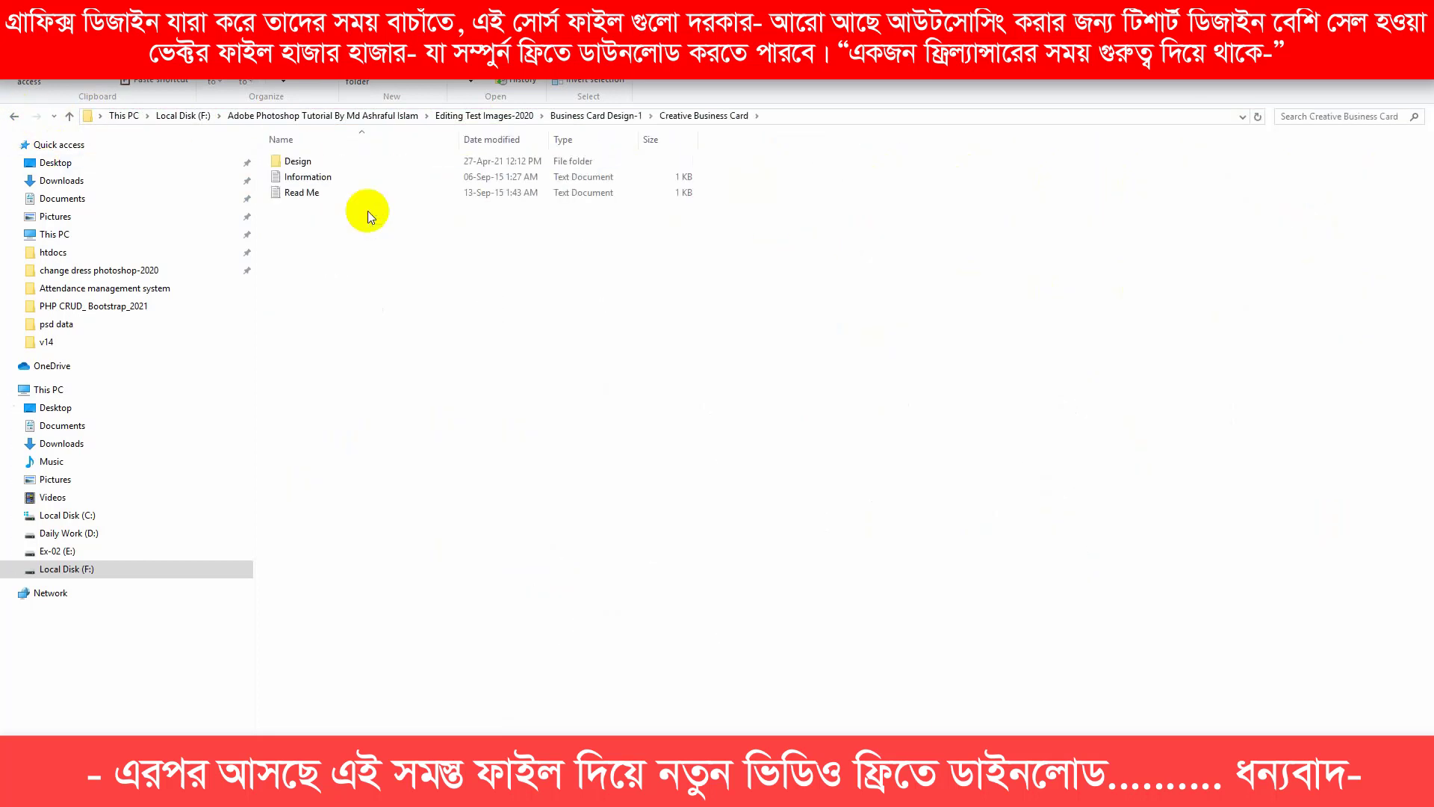
{"action": "double_click", "coordinate": [302, 161]}
{"action": "double_click", "coordinate": [324, 177]}
{"action": "left_click", "coordinate": [14, 116]}
{"action": "left_click", "coordinate": [14, 115]}
{"action": "left_click", "coordinate": [14, 116]}
{"action": "left_click", "coordinate": [15, 116]}
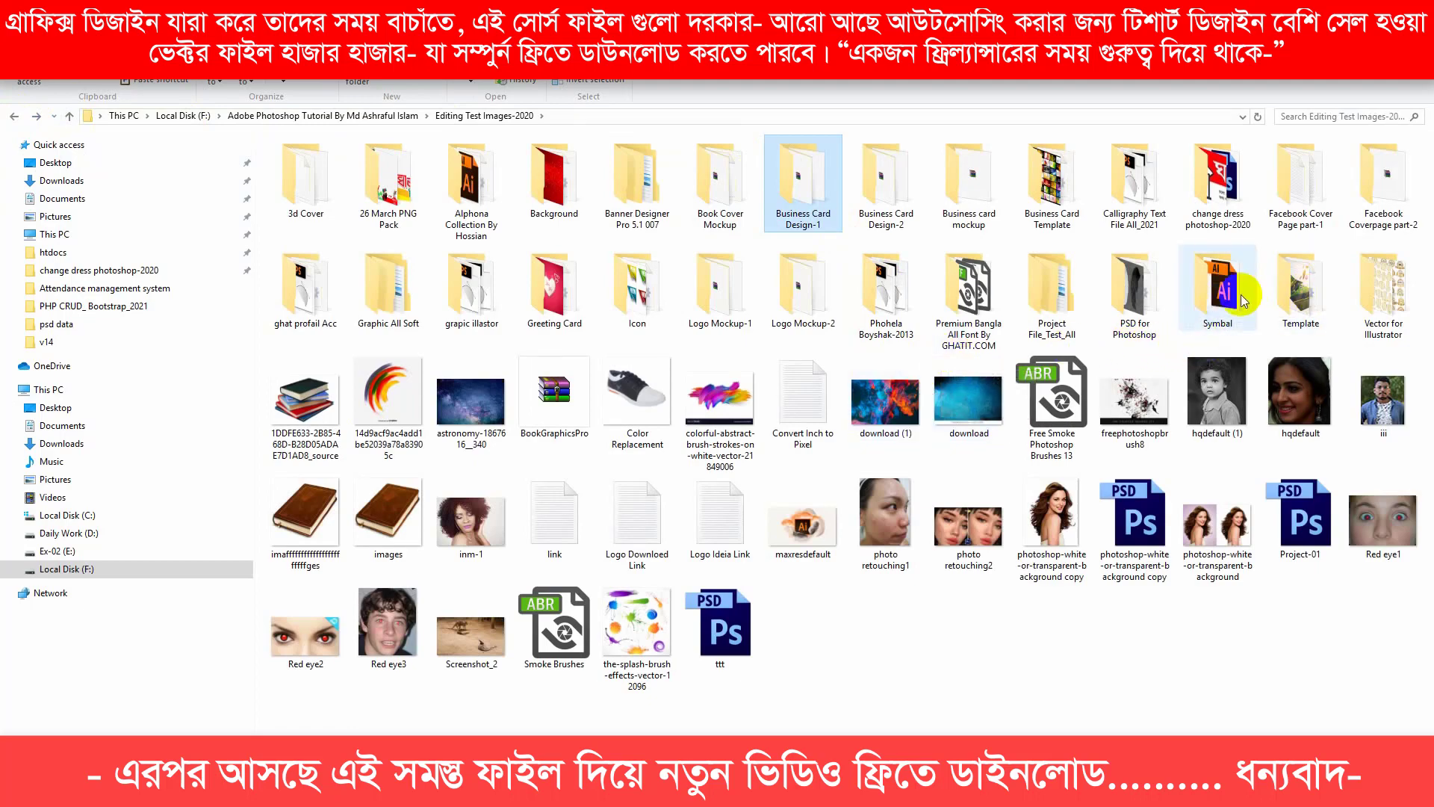
Open the Symbal folder's artwork, place the ship symbol beside the artboard and enlarge it to about 7.1 by 7.5 in
{"action": "double_click", "coordinate": [1213, 298]}
{"action": "double_click", "coordinate": [311, 159]}
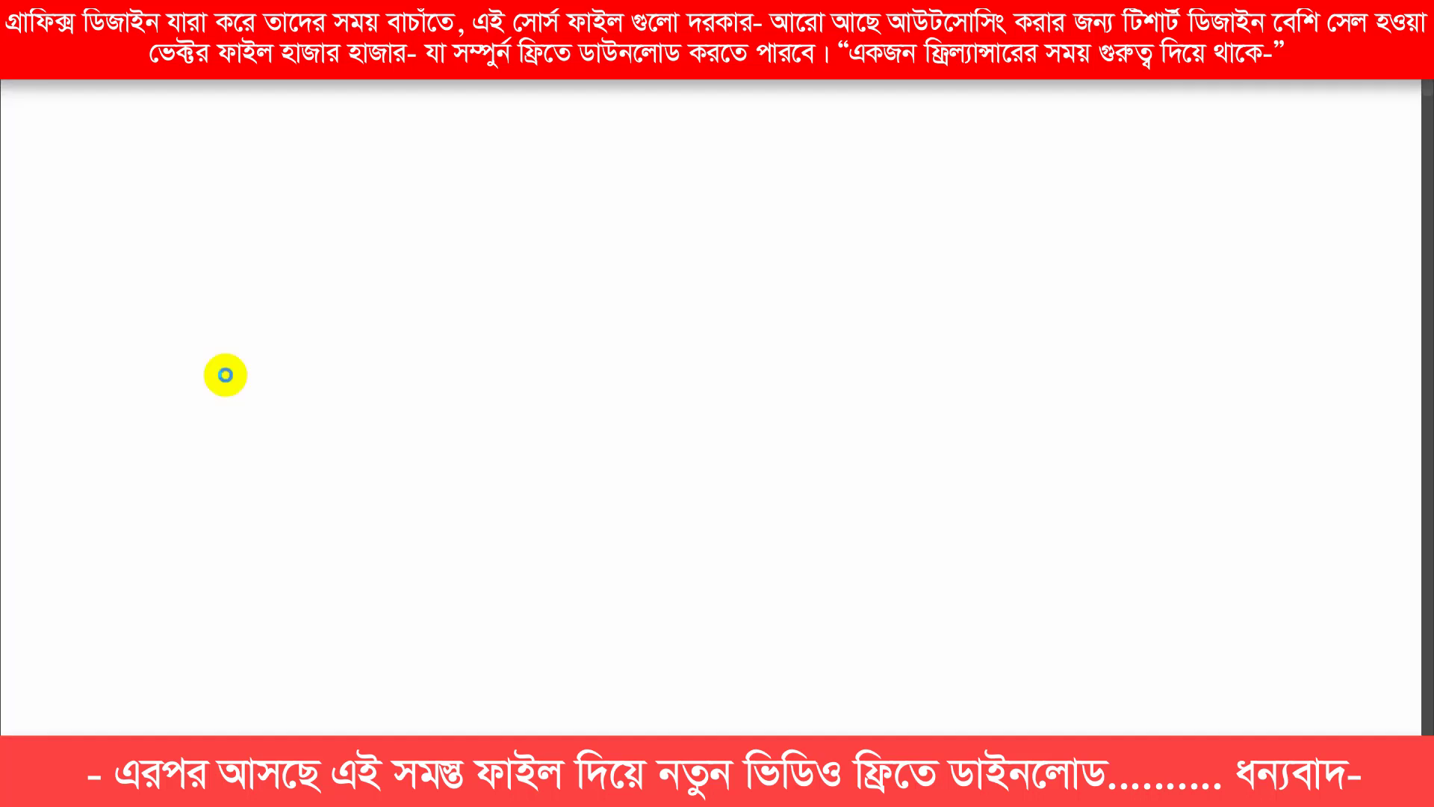
{"action": "scroll", "coordinate": [740, 666], "scroll_direction": "up", "scroll_amount": 4}
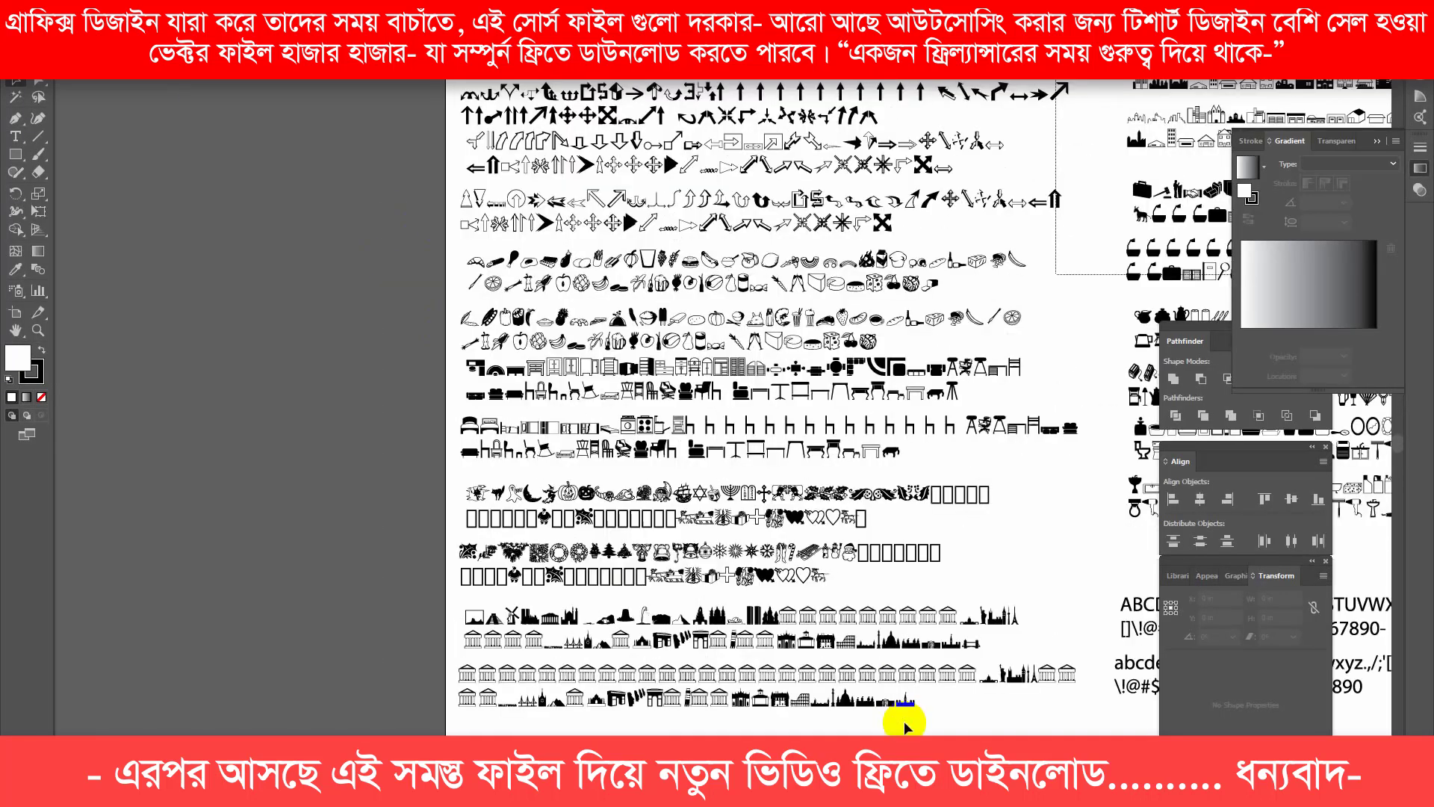
{"action": "scroll", "coordinate": [906, 726], "scroll_direction": "up", "scroll_amount": 2}
{"action": "left_click_drag", "start_coordinate": [702, 345], "coordinate": [166, 336]}
{"action": "key", "text": "ctrl+minus"}
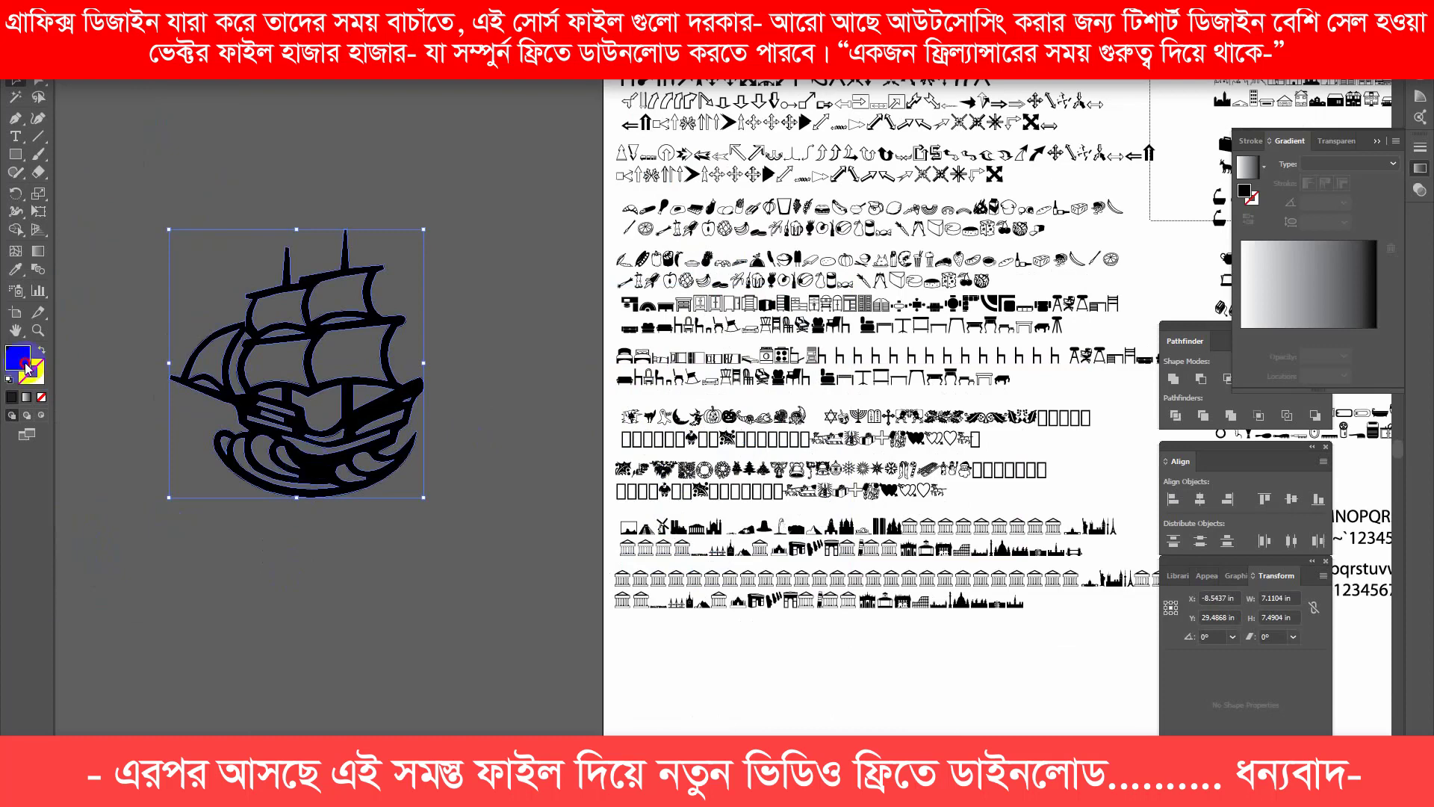
Fill the enlarged ship symbol with green and close the document without saving
{"action": "double_click", "coordinate": [27, 366]}
{"action": "left_click", "coordinate": [912, 321]}
{"action": "left_click", "coordinate": [871, 217]}
{"action": "left_click", "coordinate": [1054, 195]}
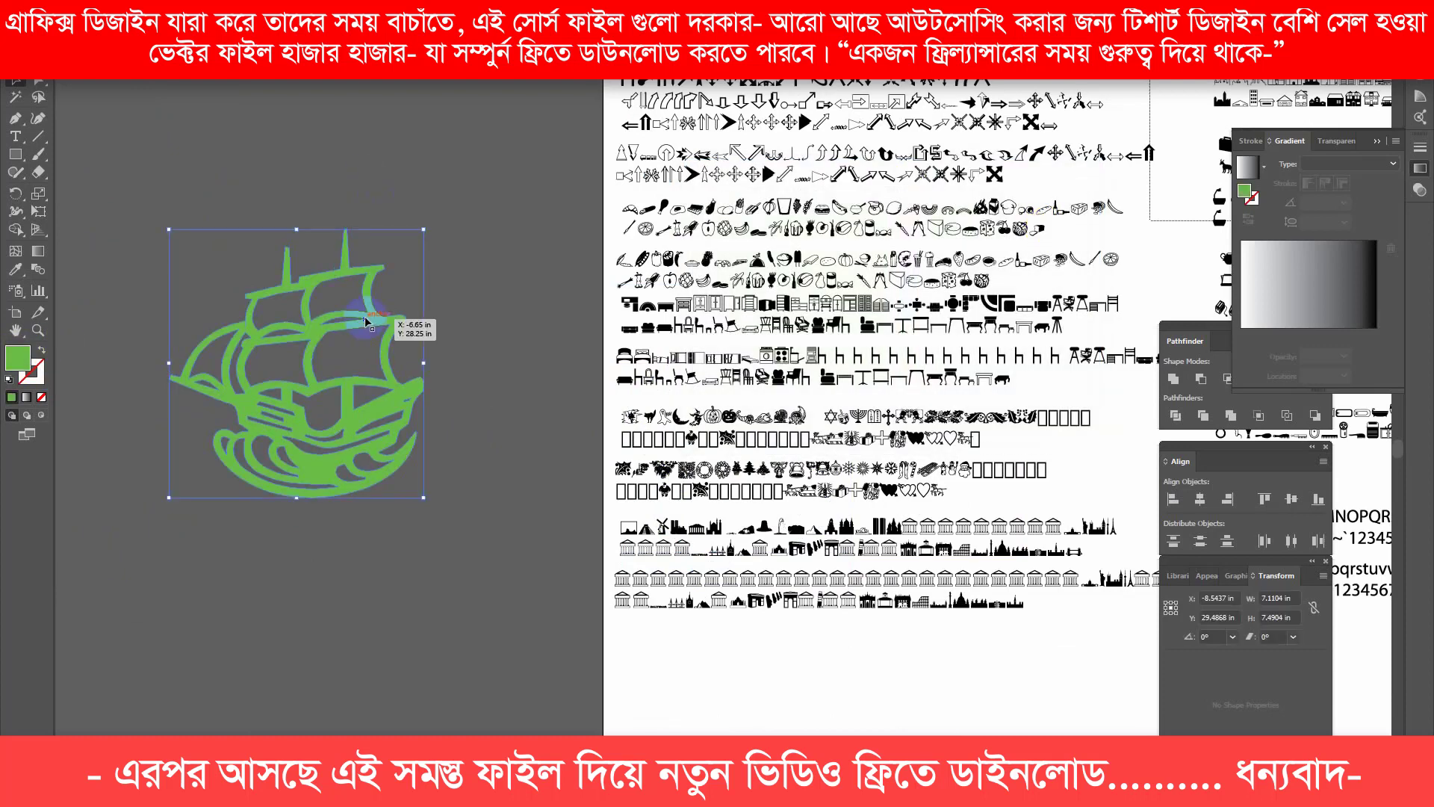
{"action": "key", "text": "ctrl+w"}
{"action": "key", "text": "n"}
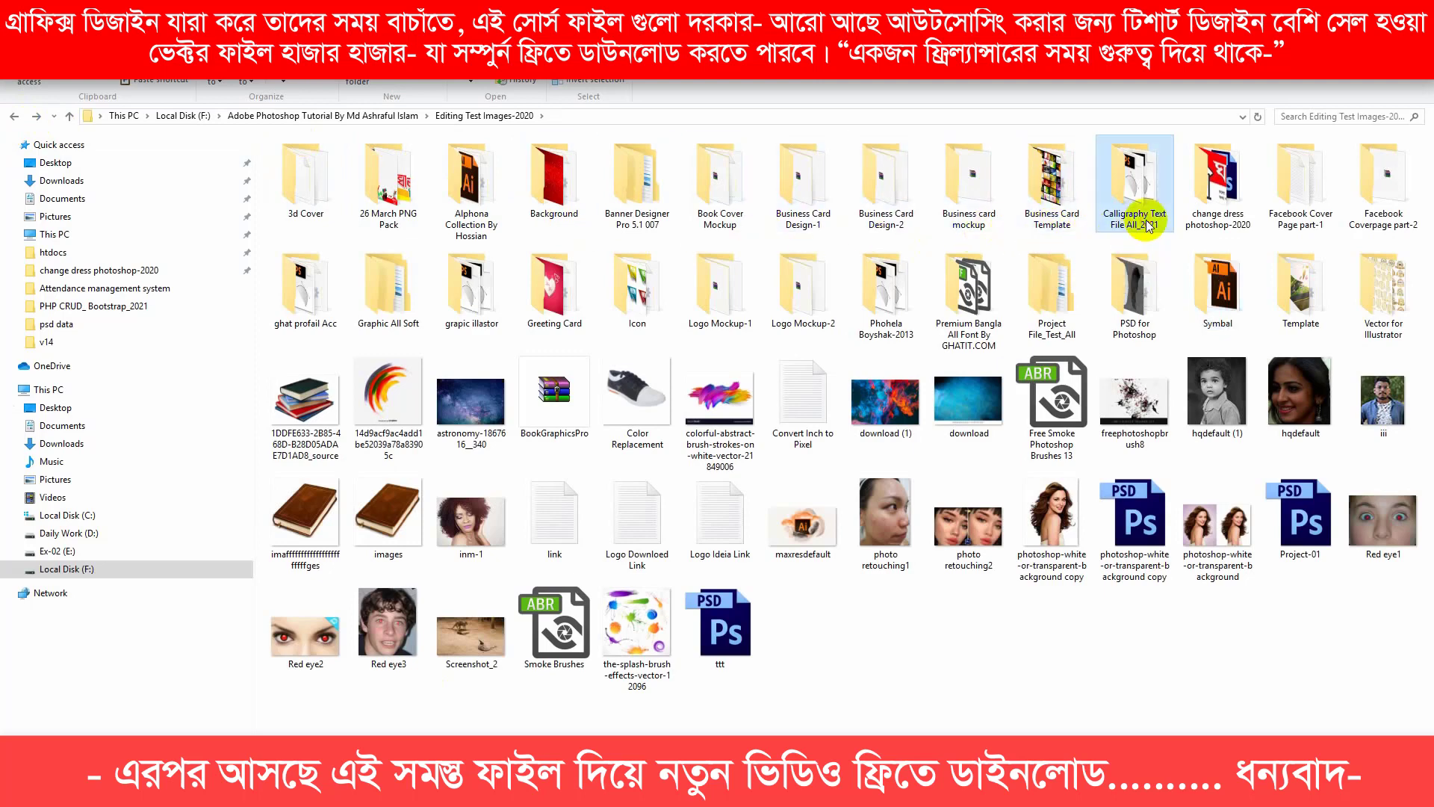
Open the vorti colse font artwork from the Calligraphy Text File All_2021 folder and select the brown ভর্তি চলছে calligraphy
{"action": "double_click", "coordinate": [1148, 217]}
{"action": "double_click", "coordinate": [1217, 288]}
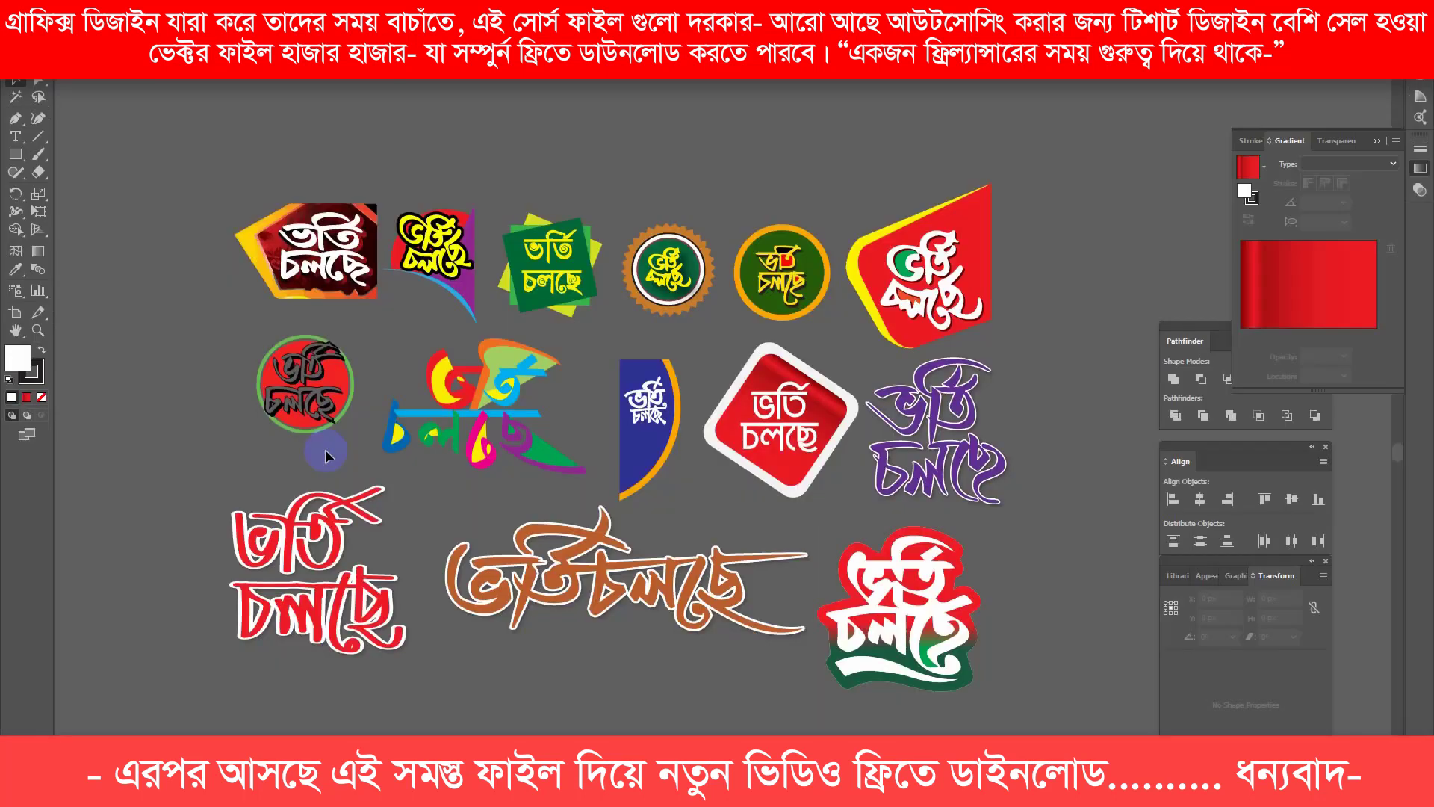
{"action": "left_click", "coordinate": [941, 427]}
{"action": "left_click", "coordinate": [609, 594]}
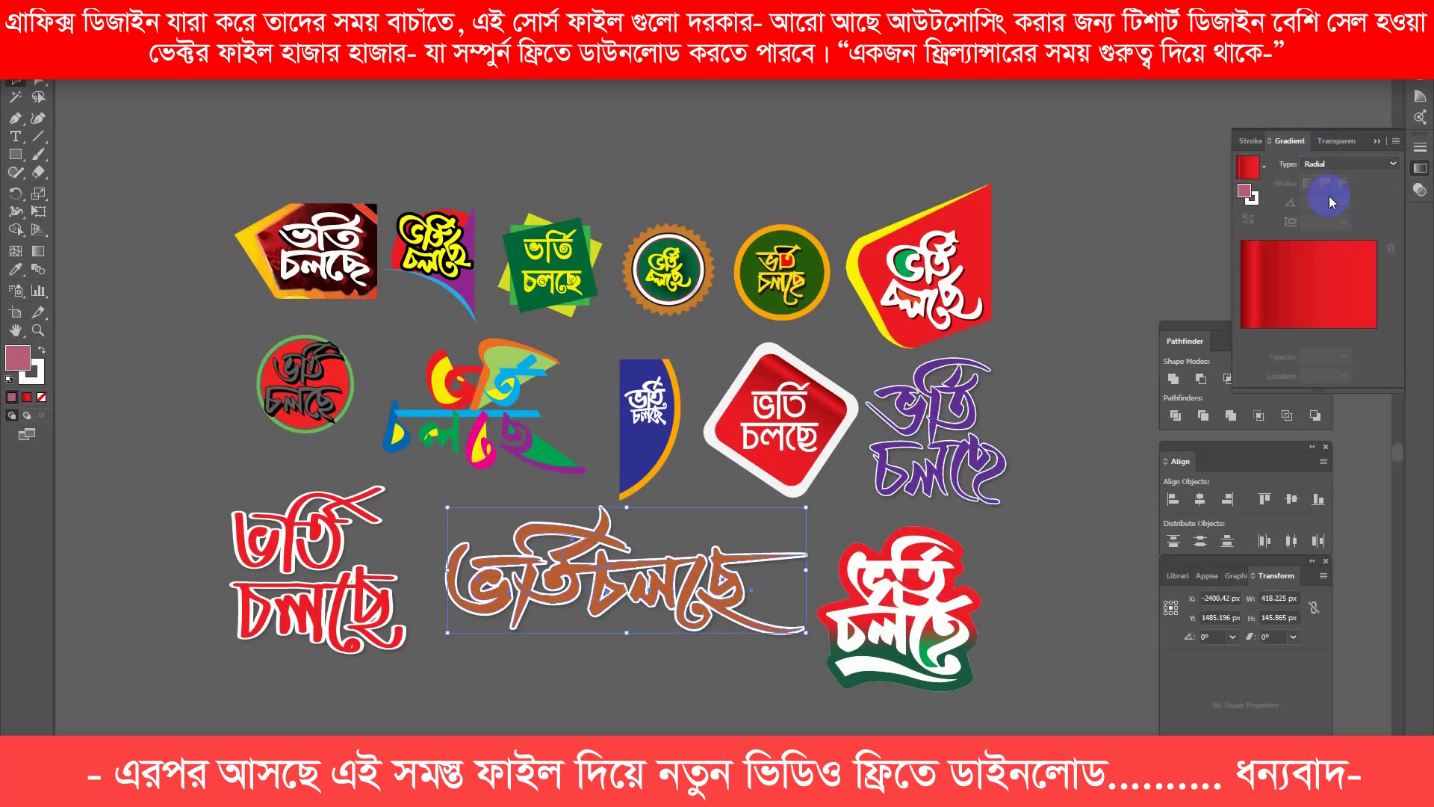
Apply the radial gradient to the selected calligraphy and set its first color stop to yellow
{"action": "left_click", "coordinate": [1300, 297]}
{"action": "double_click", "coordinate": [1243, 334]}
{"action": "left_click", "coordinate": [1235, 382]}
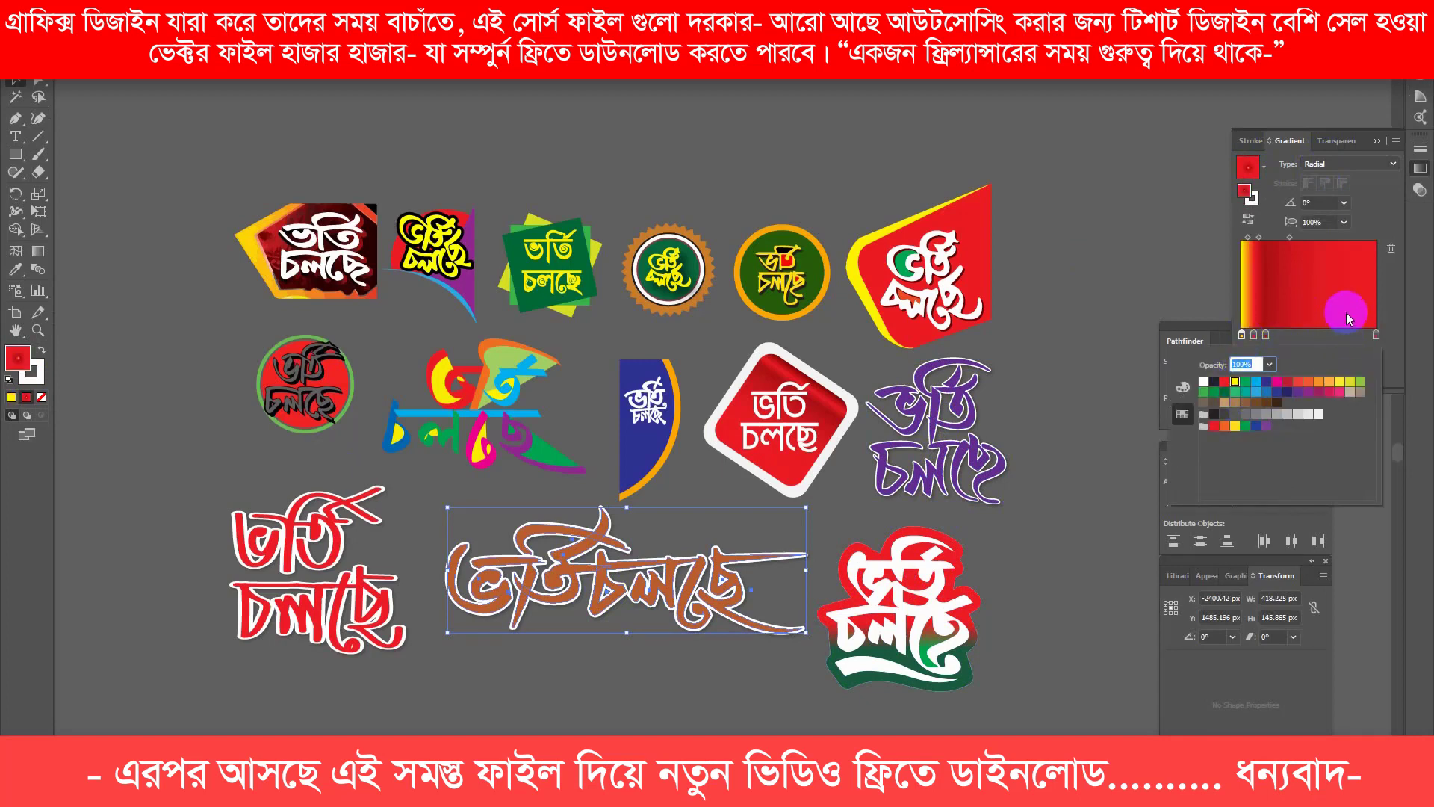
Select only the brown lettering inside the outlined ভর্তি চলছে calligraphy
{"action": "right_click", "coordinate": [566, 576]}
{"action": "left_click", "coordinate": [557, 720]}
{"action": "double_click", "coordinate": [562, 567]}
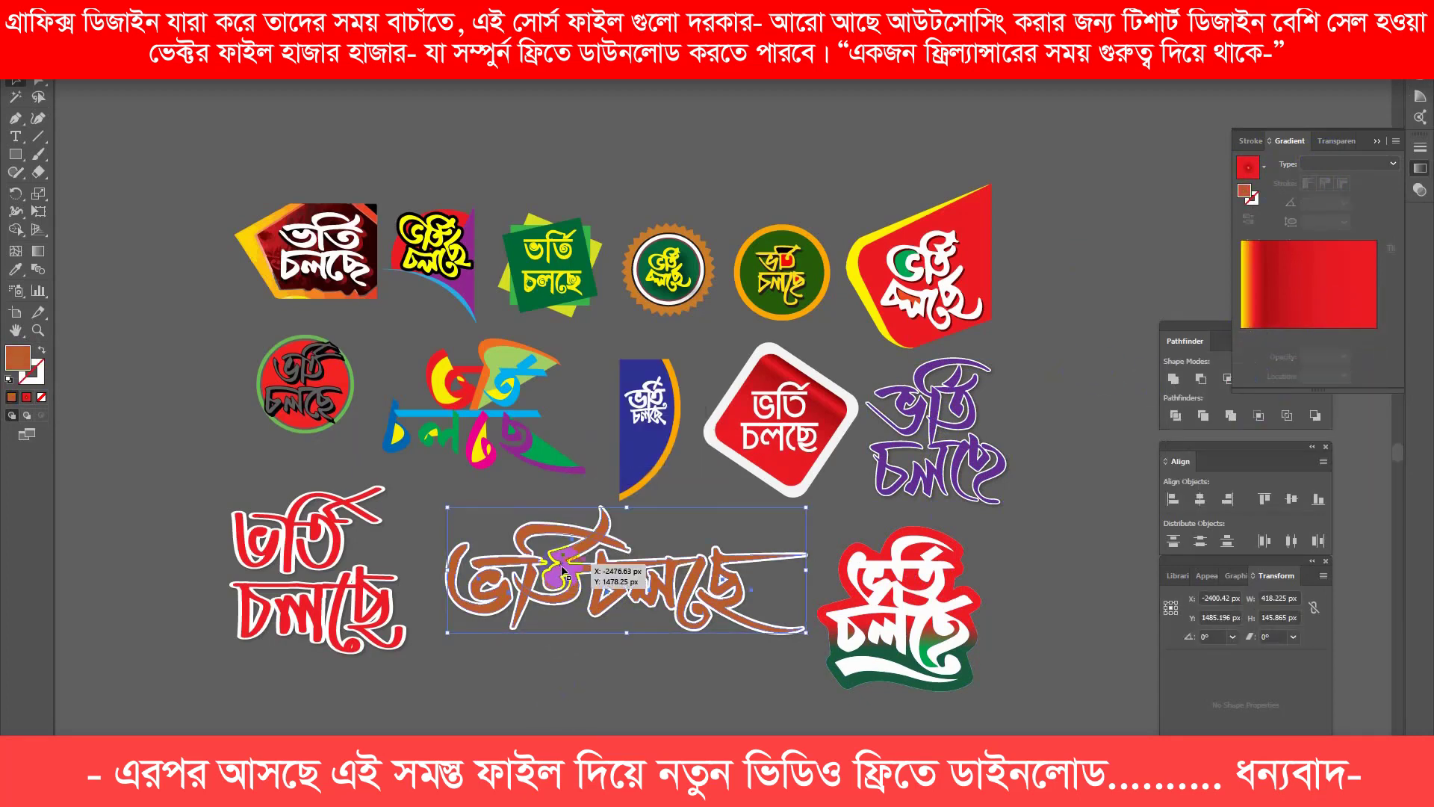
{"action": "left_click", "coordinate": [1327, 334]}
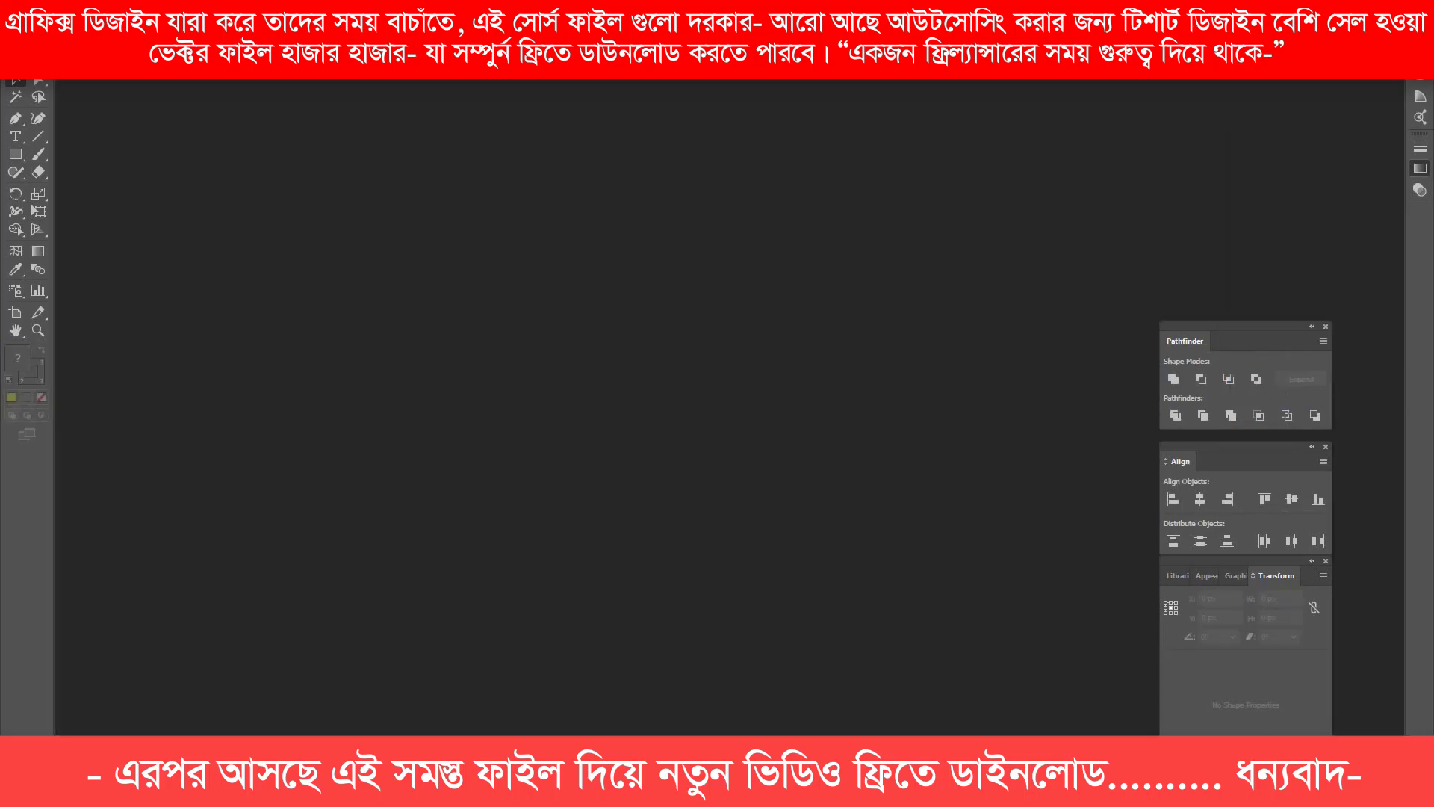
Open Suvessa calligraphy font for share and move the আন্তরিক শুভেচ্ছা calligraphy beside the other designs, enlarged to about 124 by 59 px
{"action": "left_click", "coordinate": [1118, 351]}
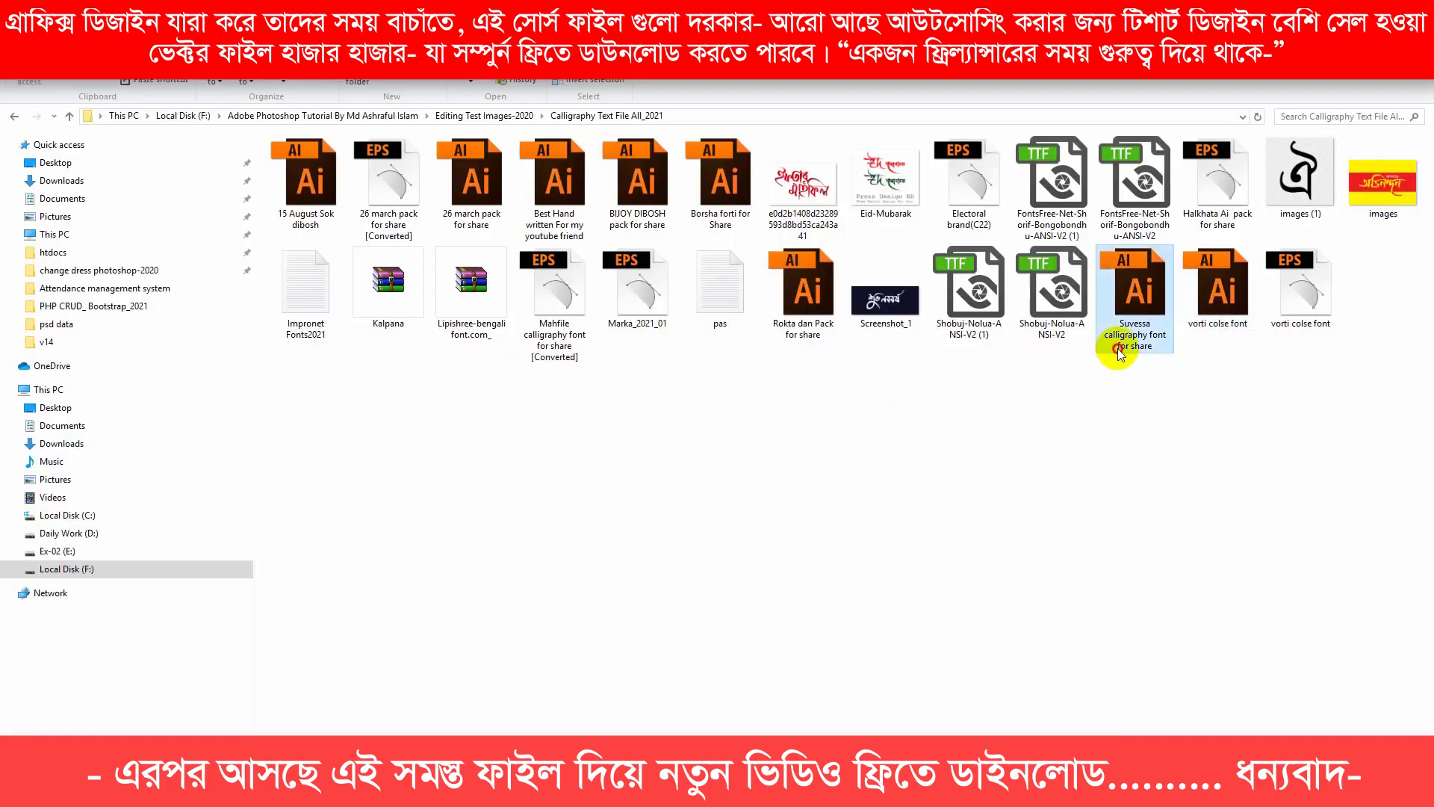
{"action": "double_click", "coordinate": [1119, 351]}
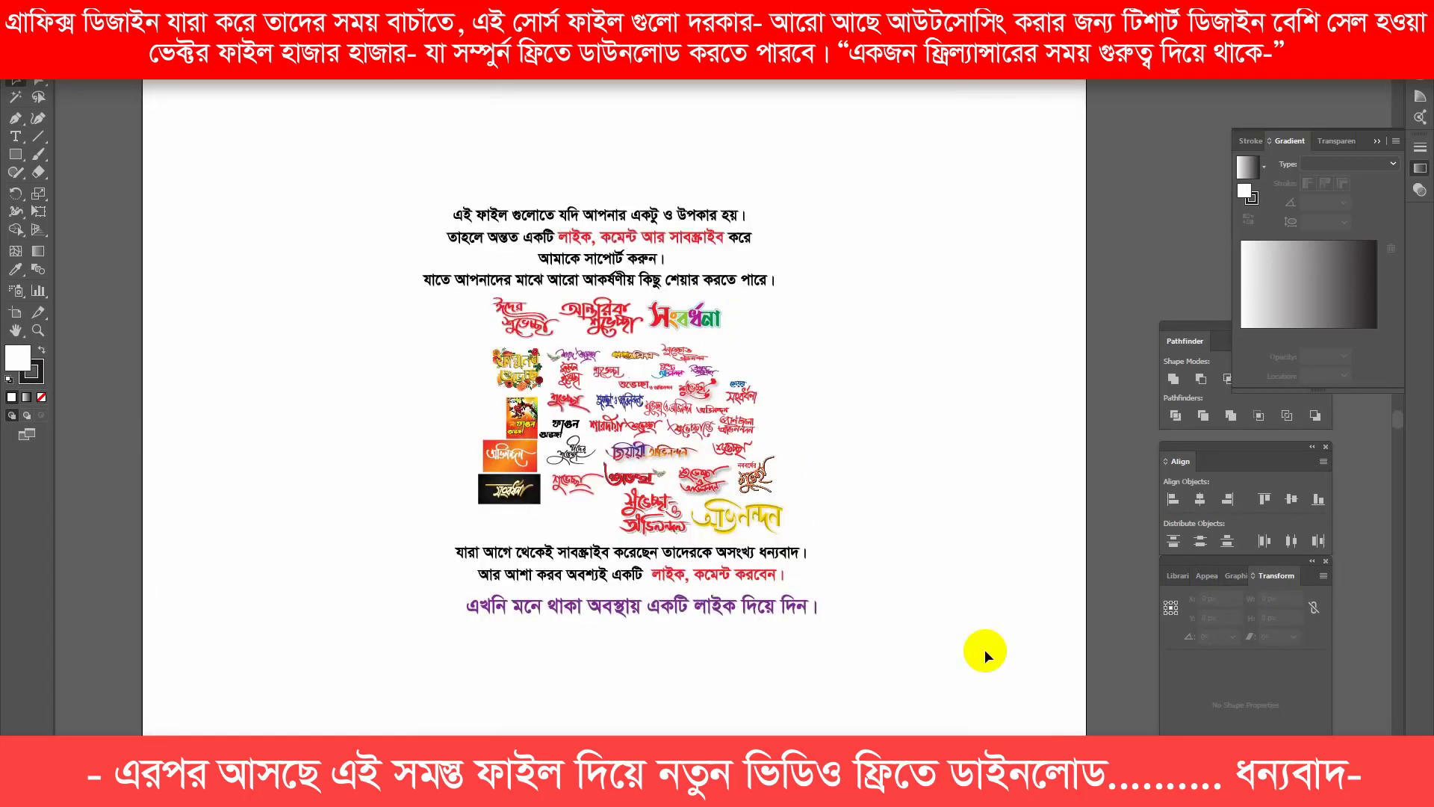
{"action": "scroll", "coordinate": [985, 656], "scroll_direction": "up", "scroll_amount": 2}
{"action": "left_click_drag", "start_coordinate": [538, 206], "coordinate": [295, 489]}
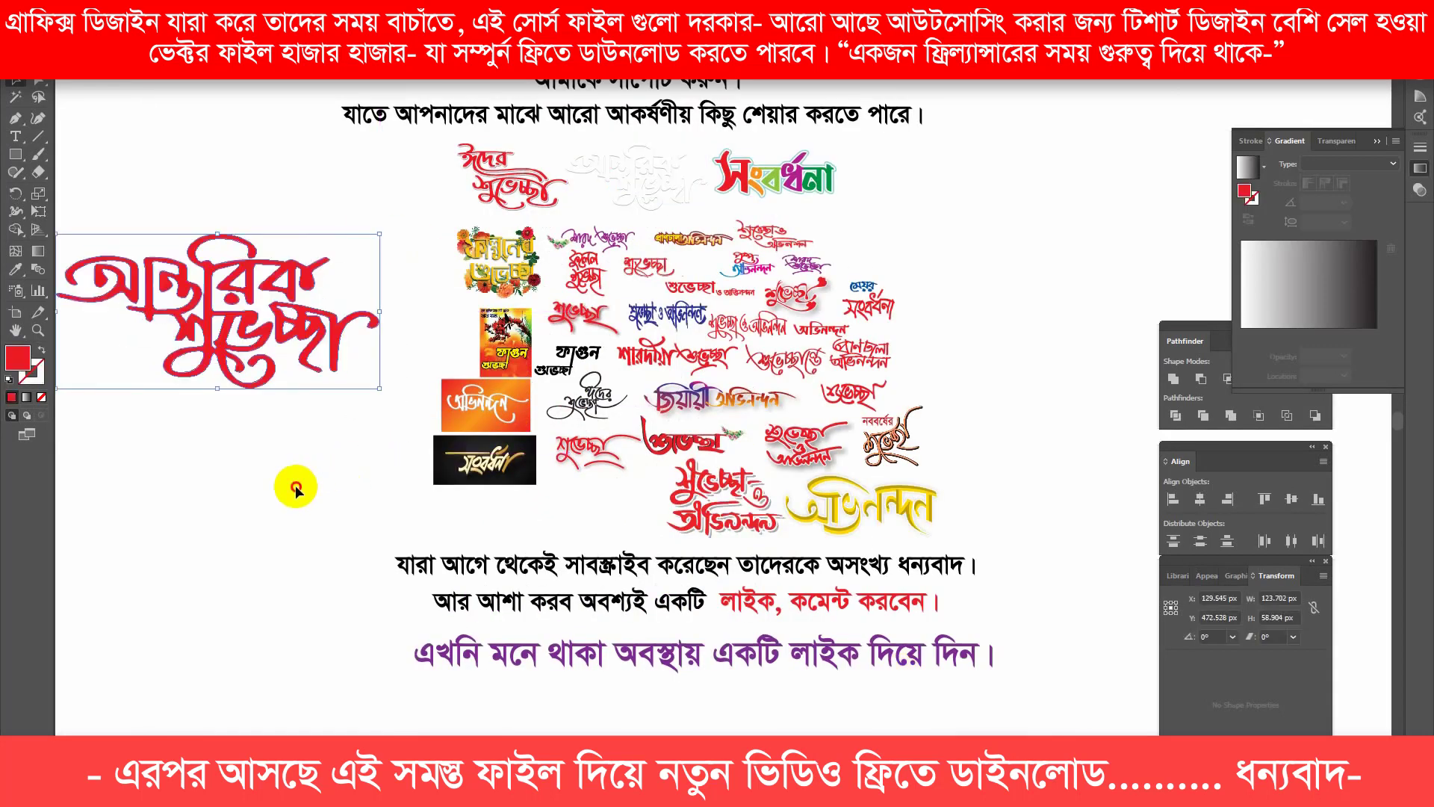
Recolor the enlarged আন্তরিক শুভেচ্ছা calligraphy with green and try another fill swatch
{"action": "left_click", "coordinate": [273, 330]}
{"action": "left_click", "coordinate": [68, 28]}
{"action": "left_click", "coordinate": [83, 67]}
{"action": "left_click", "coordinate": [217, 290]}
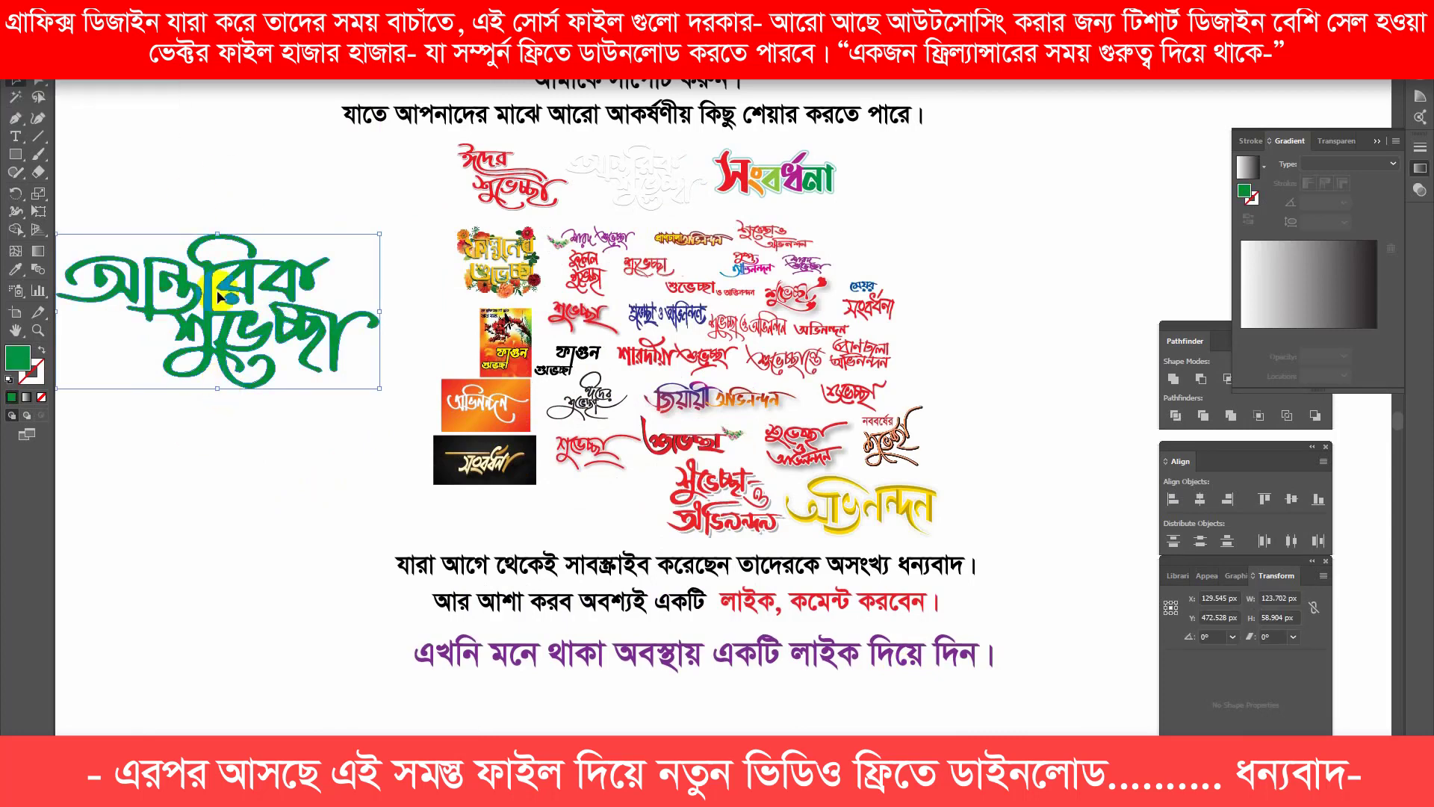
{"action": "left_click", "coordinate": [67, 28]}
{"action": "left_click", "coordinate": [55, 74]}
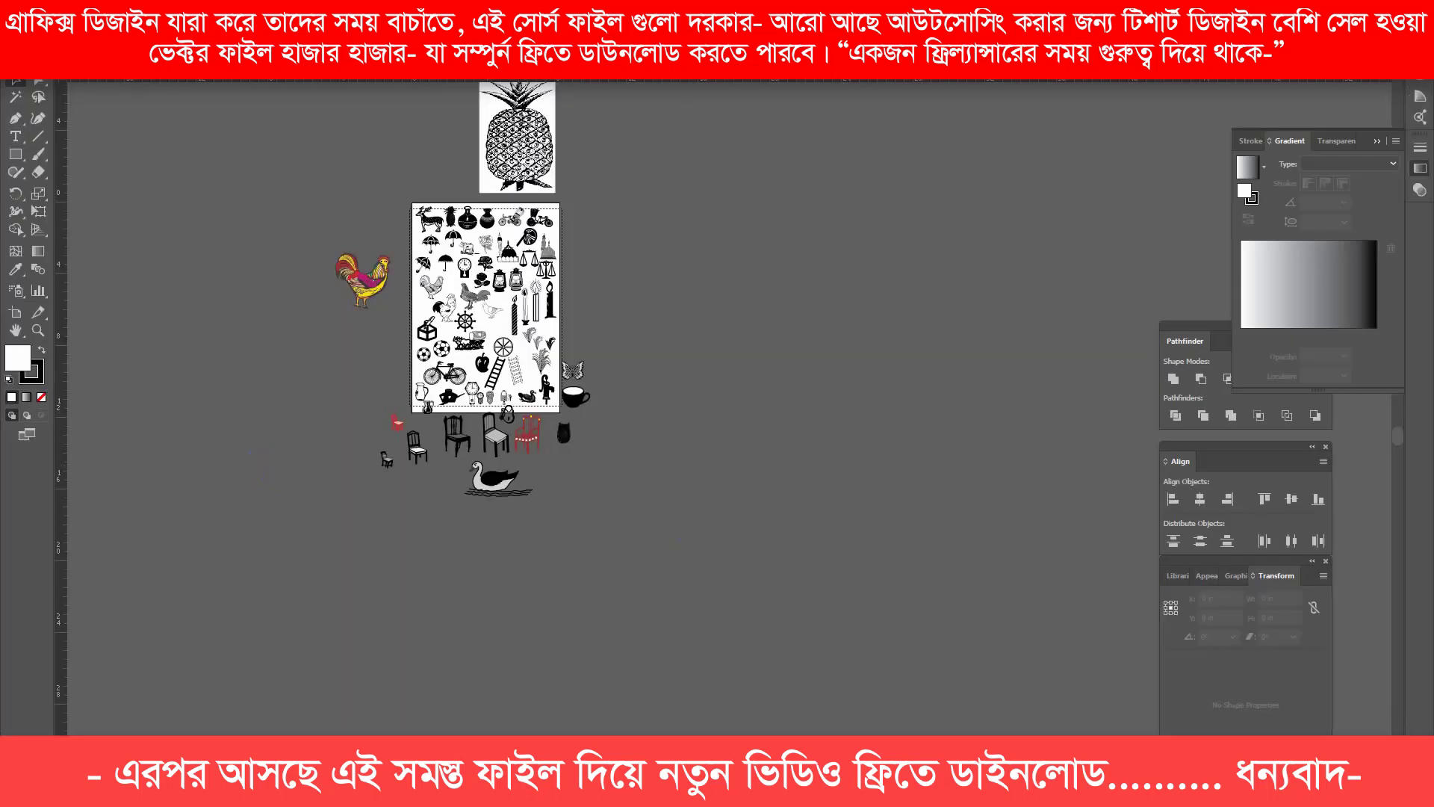
View the vector sheet of household objects and animals, and look closely at the 15 August Sok dibosh calligraphy
{"action": "scroll", "coordinate": [772, 526], "scroll_direction": "up", "scroll_amount": 2}
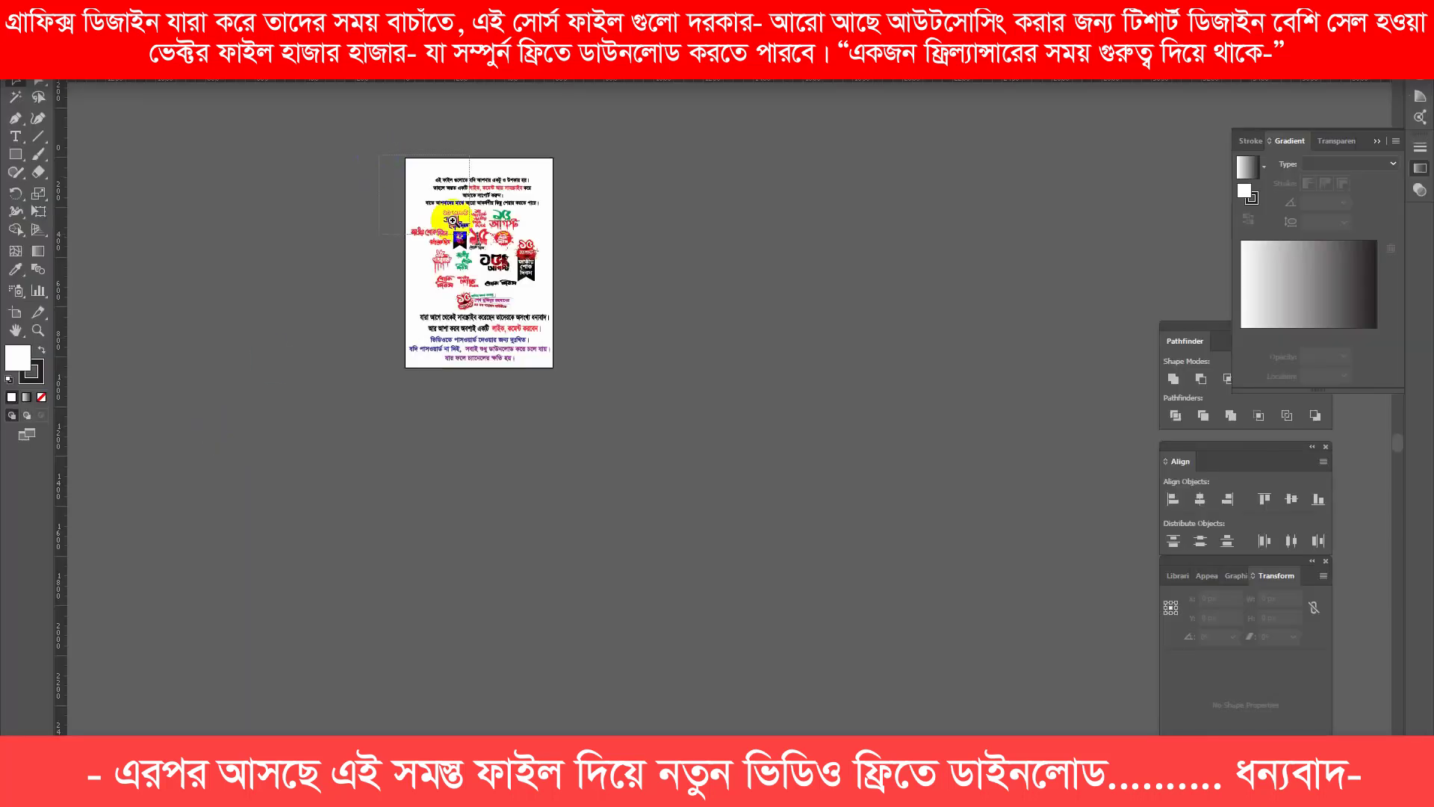
{"action": "left_click", "coordinate": [453, 221]}
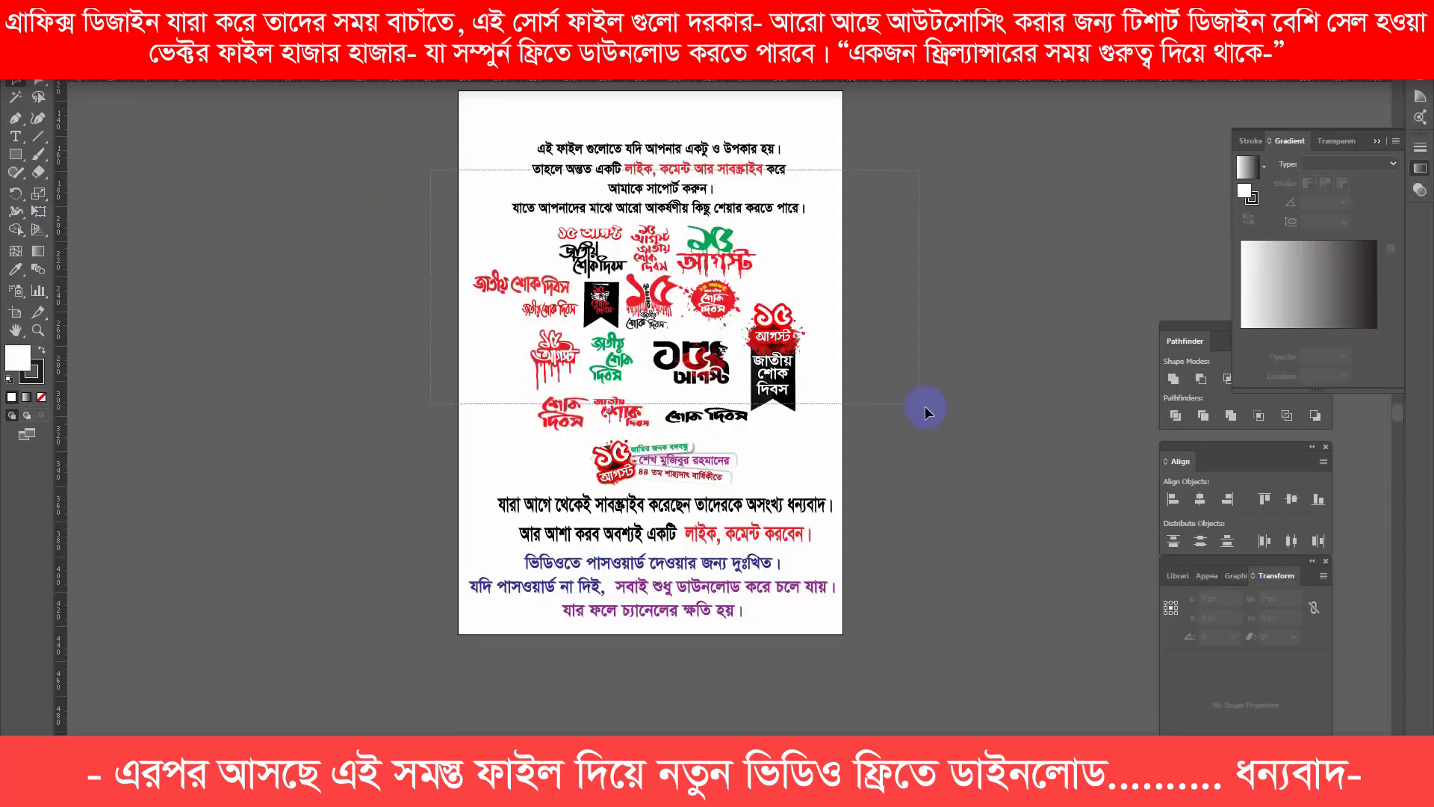
{"action": "left_click", "coordinate": [925, 405]}
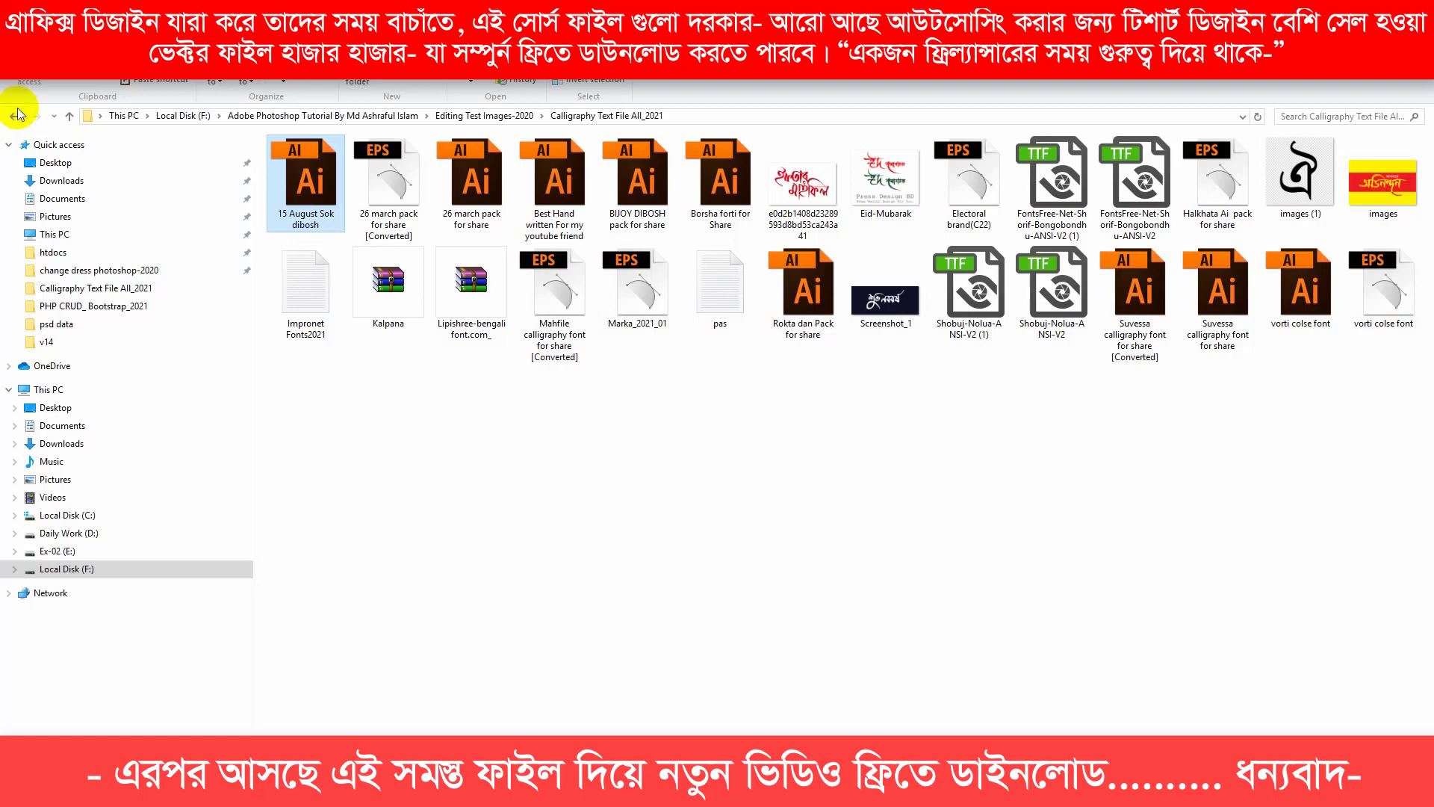
In File Explorer, browse from Logo Mockup-1 into the 3D Logo Wall Bundle Mock-Up and open its Wall_01 folder
{"action": "left_click", "coordinate": [13, 118]}
{"action": "double_click", "coordinate": [728, 314]}
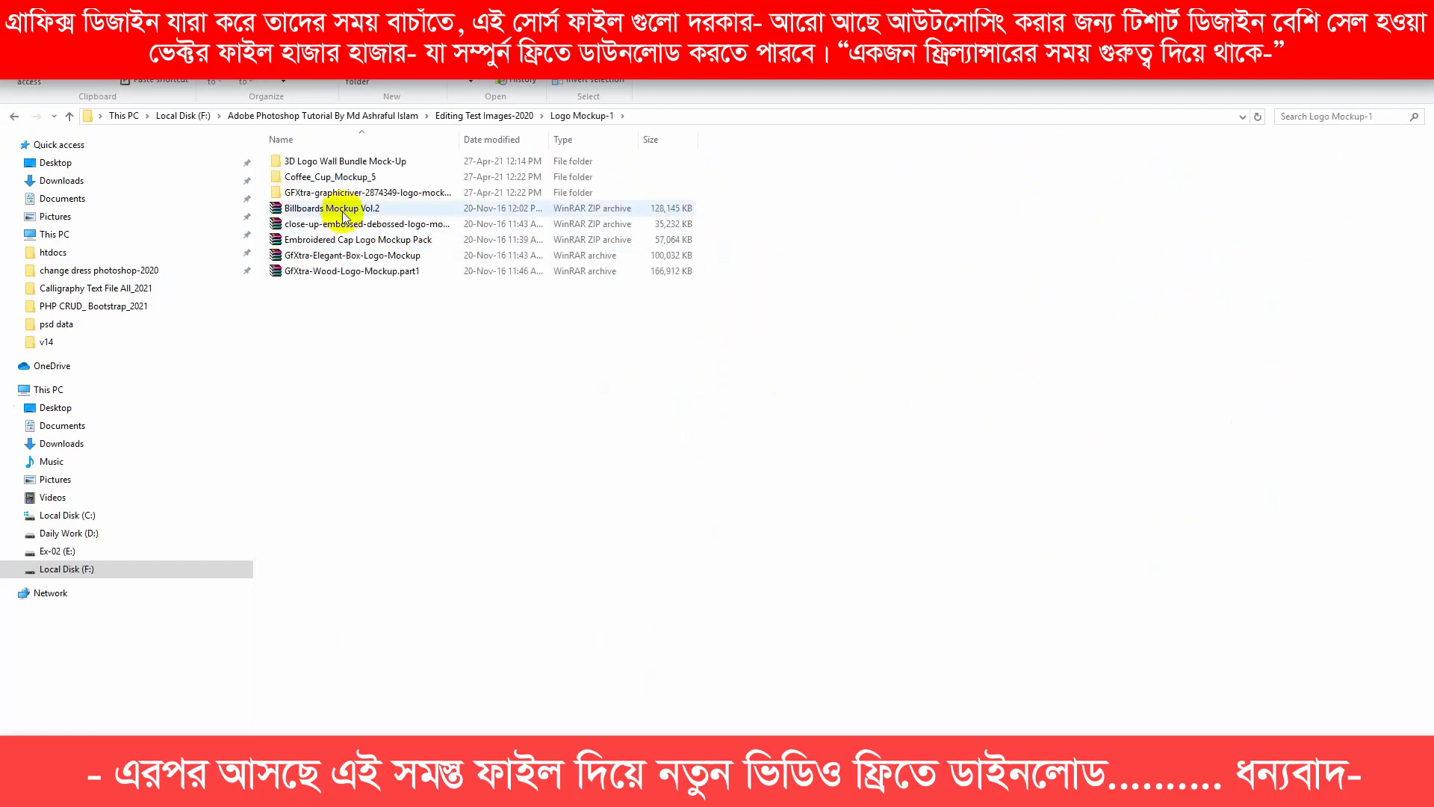
{"action": "double_click", "coordinate": [329, 161]}
{"action": "double_click", "coordinate": [337, 160]}
{"action": "double_click", "coordinate": [332, 177]}
Open the Wall_01 Preview image, close it and go back to the 3D_Wall_Bundle folder
{"action": "double_click", "coordinate": [333, 224]}
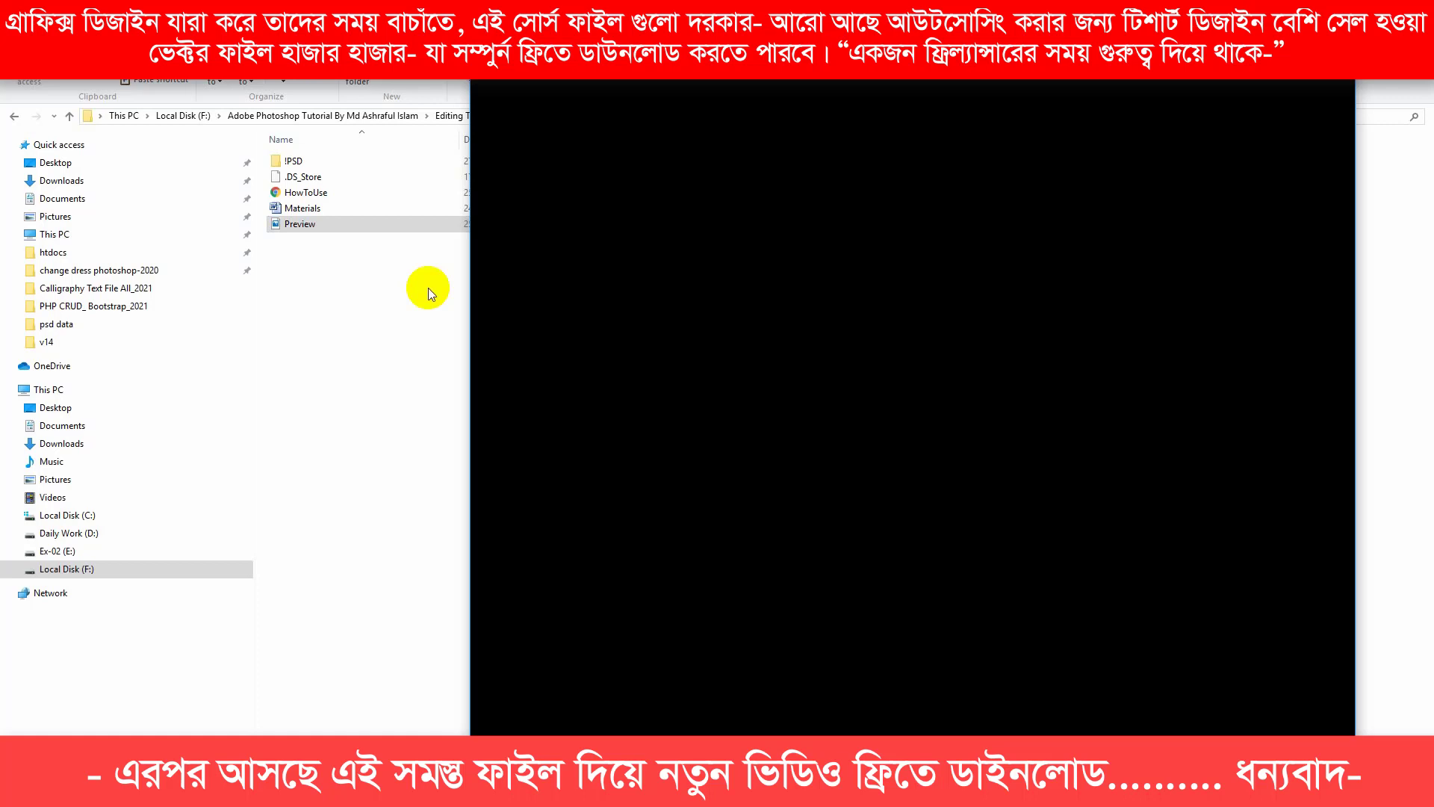
{"action": "left_click", "coordinate": [1303, 122]}
{"action": "left_click", "coordinate": [13, 117]}
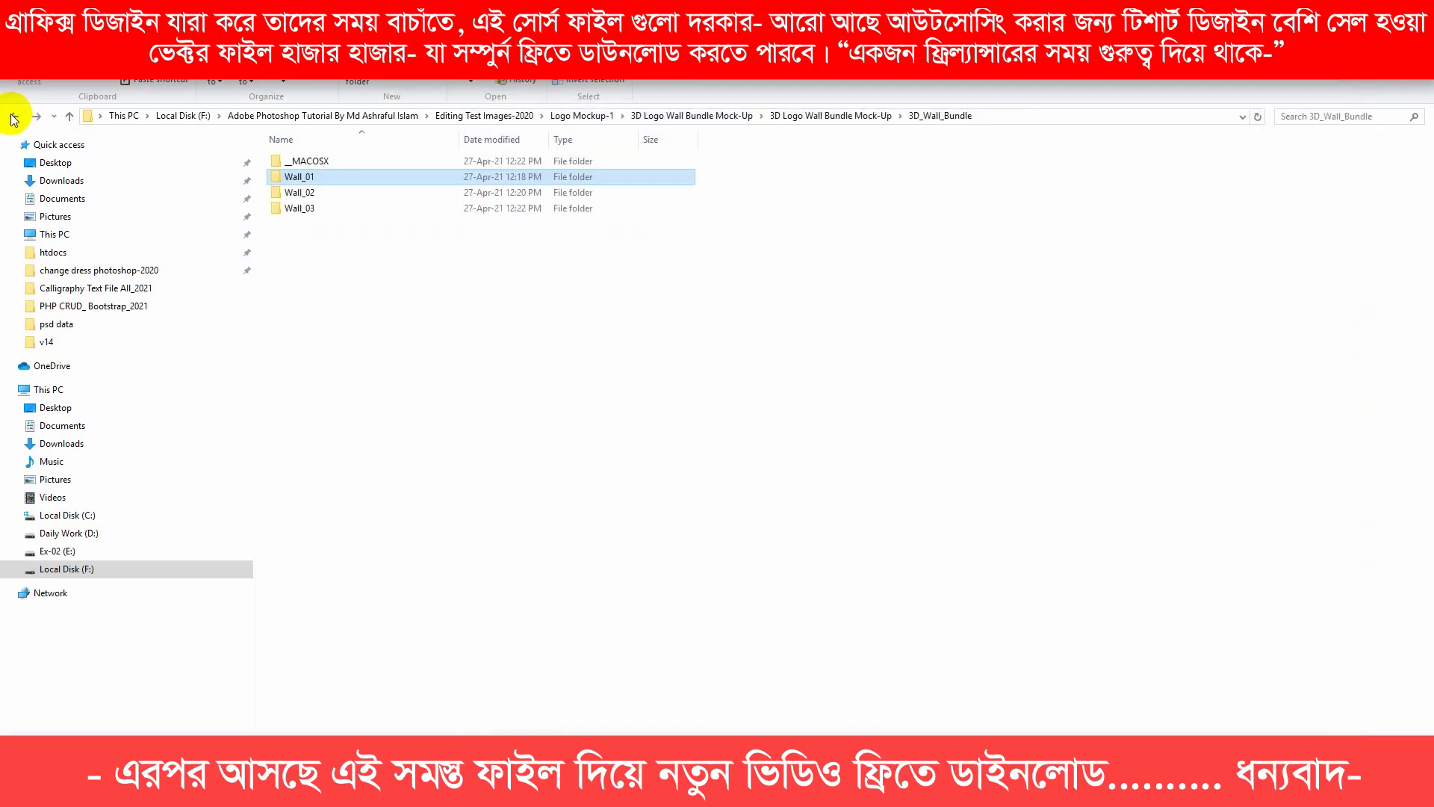
Return to Editing Test Images-2020, view the font files in the Premium Bangla All Font By GHATIT.COM folder and go back
{"action": "left_click", "coordinate": [12, 117]}
{"action": "left_click", "coordinate": [13, 117]}
{"action": "double_click", "coordinate": [969, 339]}
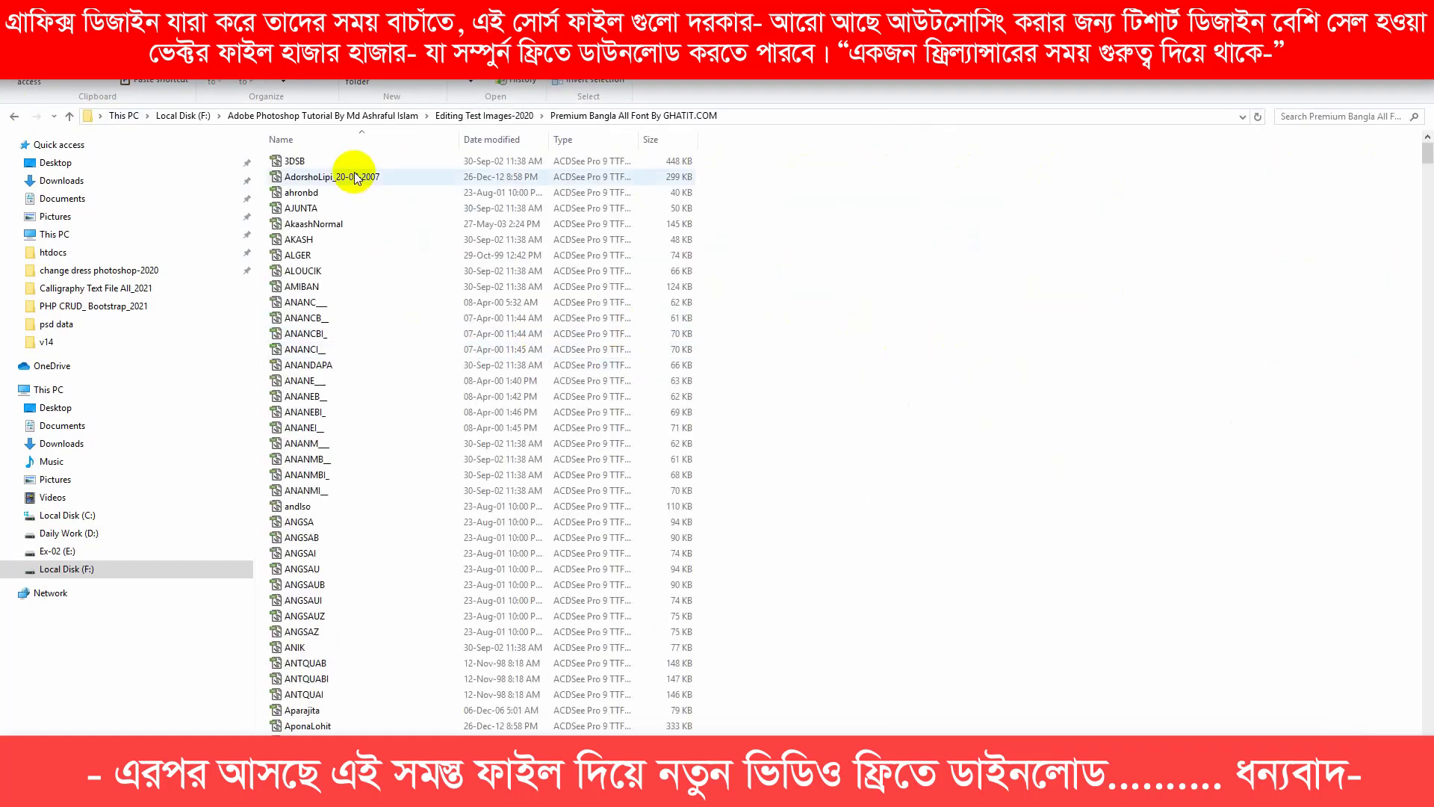
{"action": "left_click", "coordinate": [12, 118]}
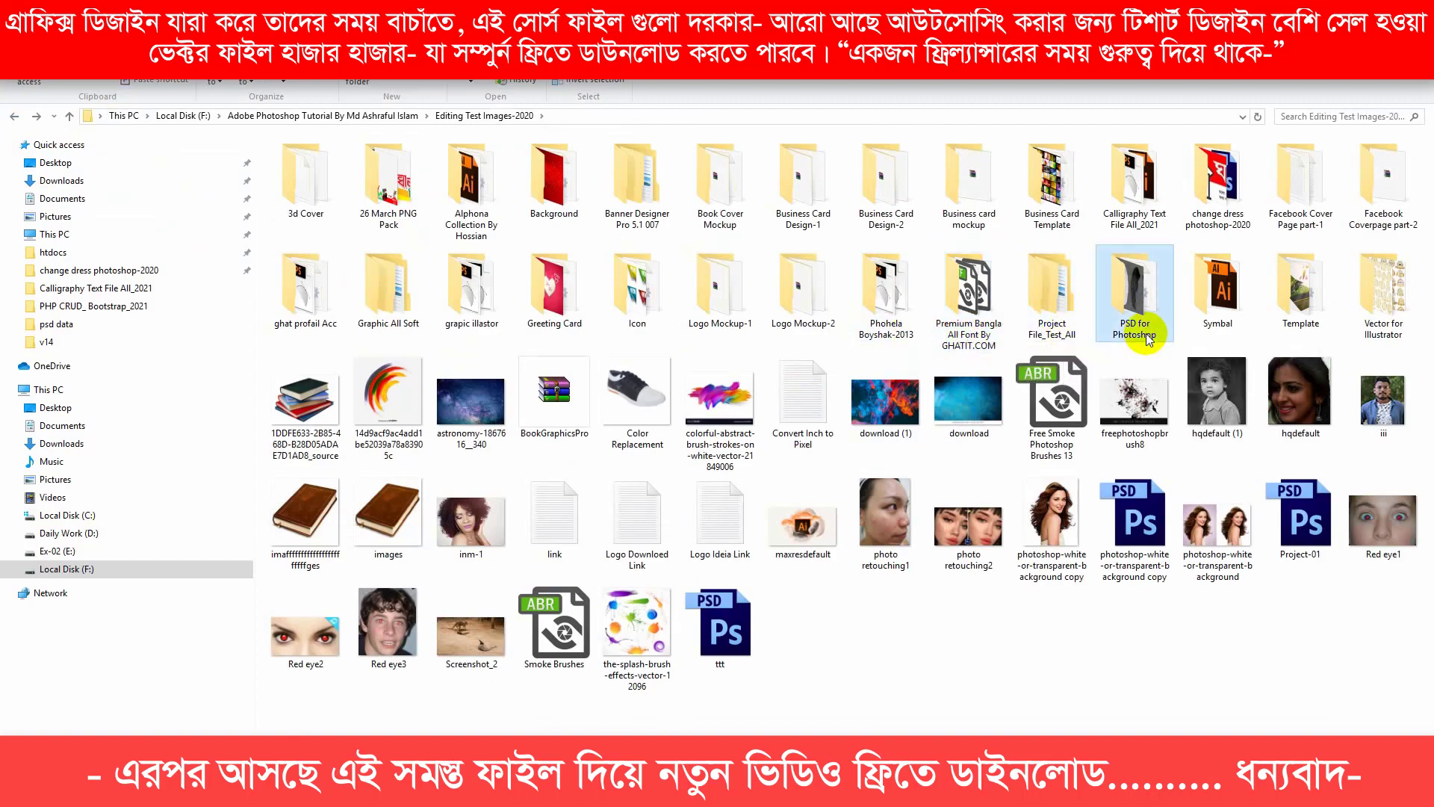
Browse the contents of the PSD for Photoshop folder and return to Editing Test Images-2020
{"action": "double_click", "coordinate": [1135, 303]}
{"action": "left_click", "coordinate": [1427, 386]}
{"action": "left_click_drag", "start_coordinate": [1427, 386], "coordinate": [1410, 198]}
{"action": "left_click", "coordinate": [14, 118]}
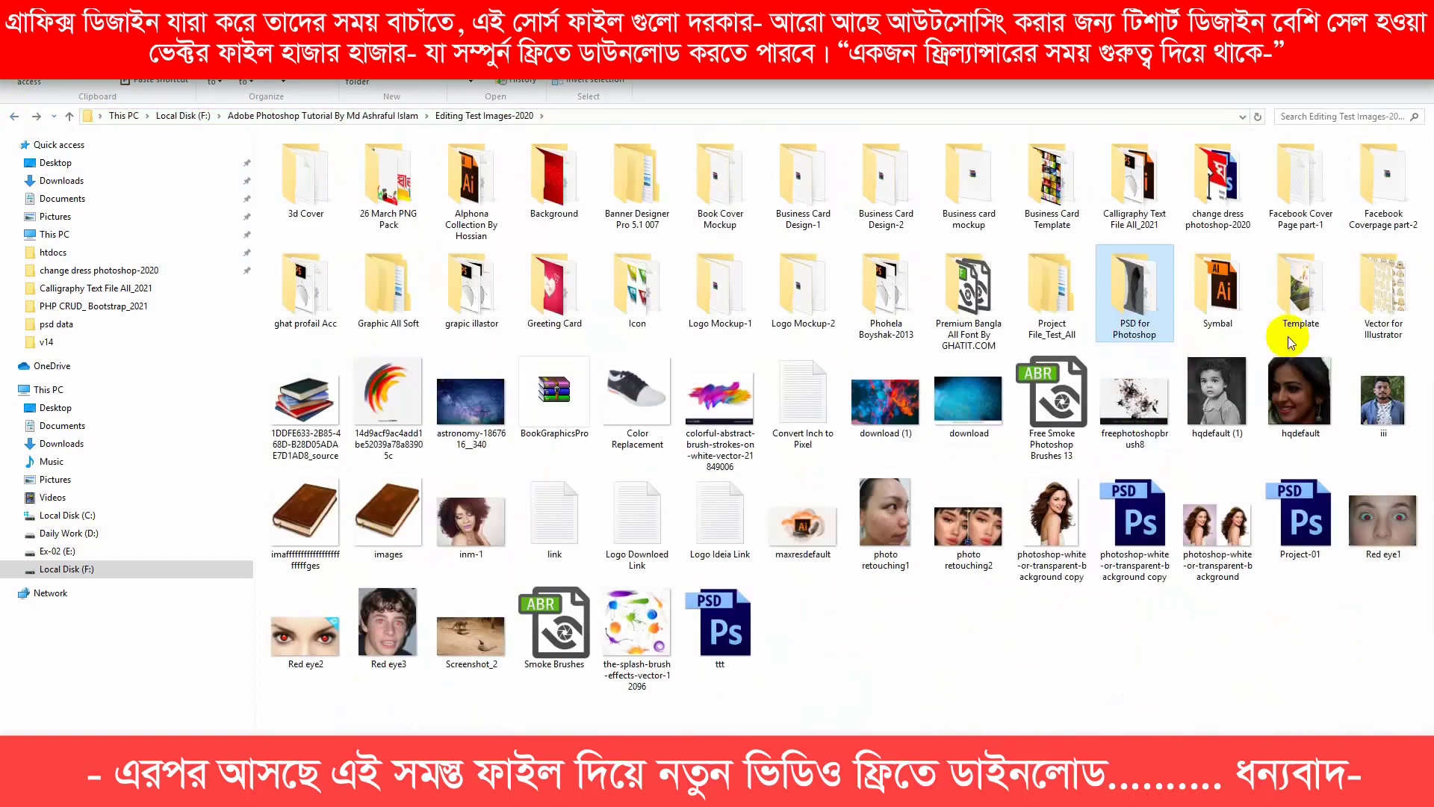
Browse the Vector for Illustrator folder to its last thumbnails, go back, and open the Graphic All Soft folder
{"action": "double_click", "coordinate": [991, 432]}
{"action": "right_click", "coordinate": [772, 171]}
{"action": "left_click", "coordinate": [994, 197]}
{"action": "left_click_drag", "start_coordinate": [1427, 150], "coordinate": [1428, 717]}
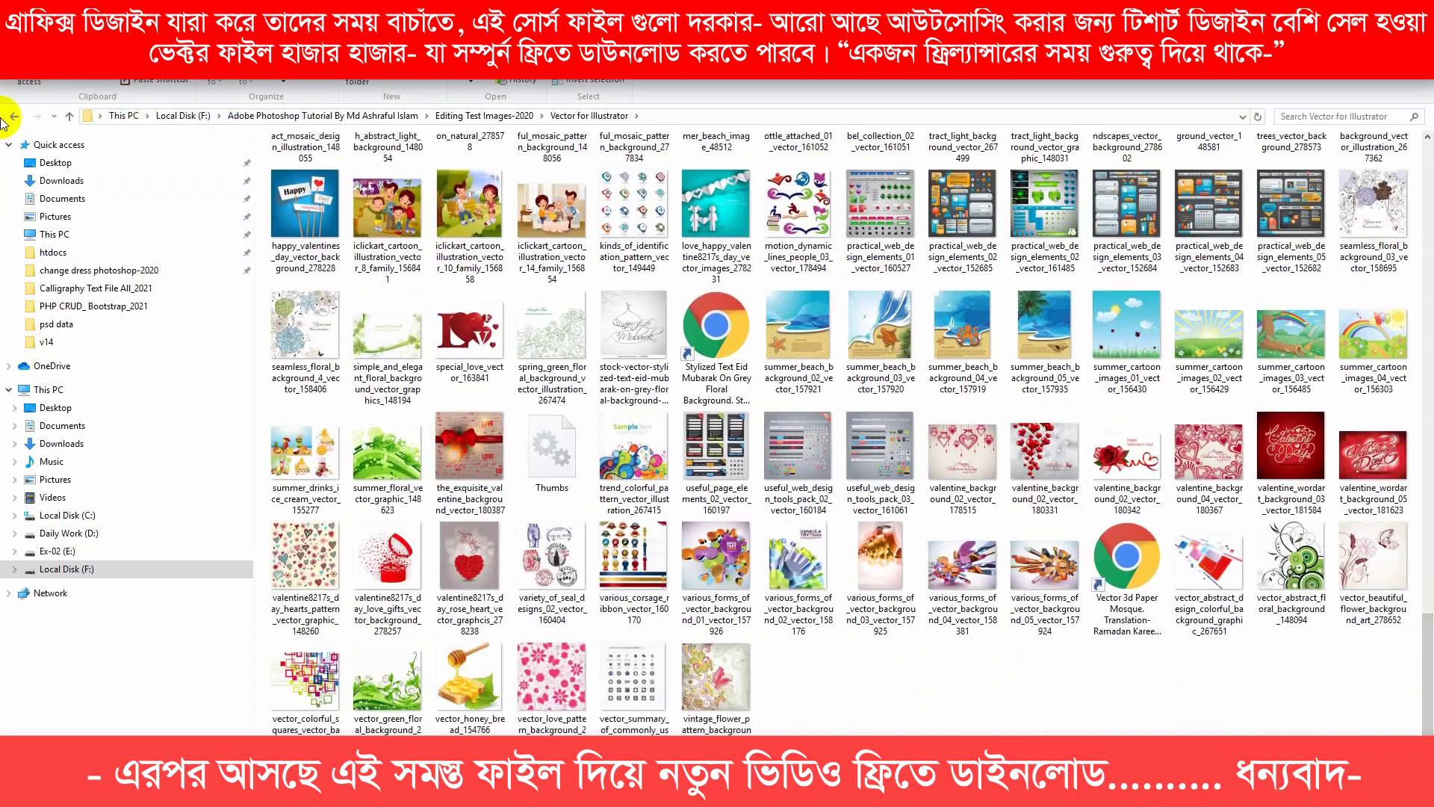
{"action": "left_click", "coordinate": [14, 117]}
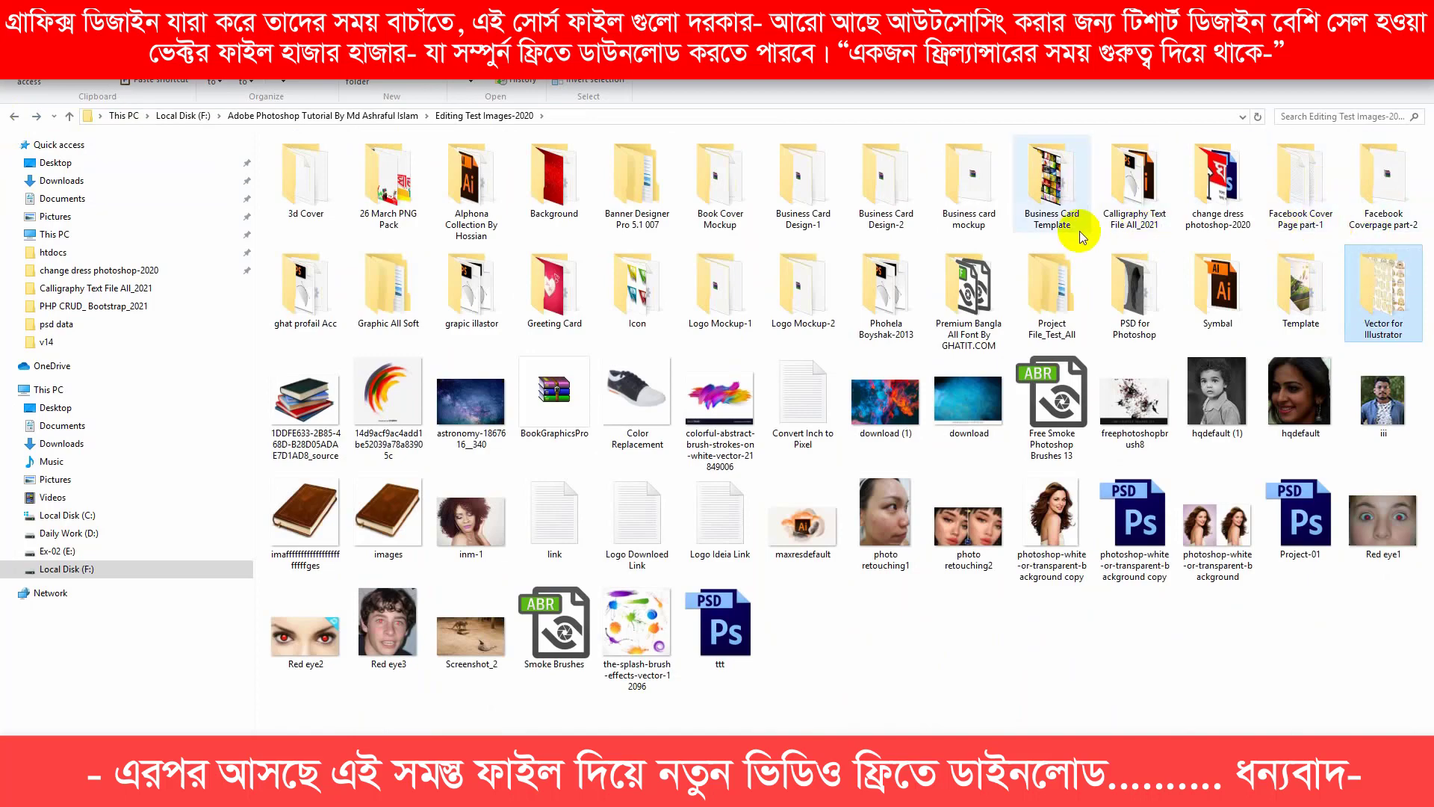
{"action": "double_click", "coordinate": [393, 299]}
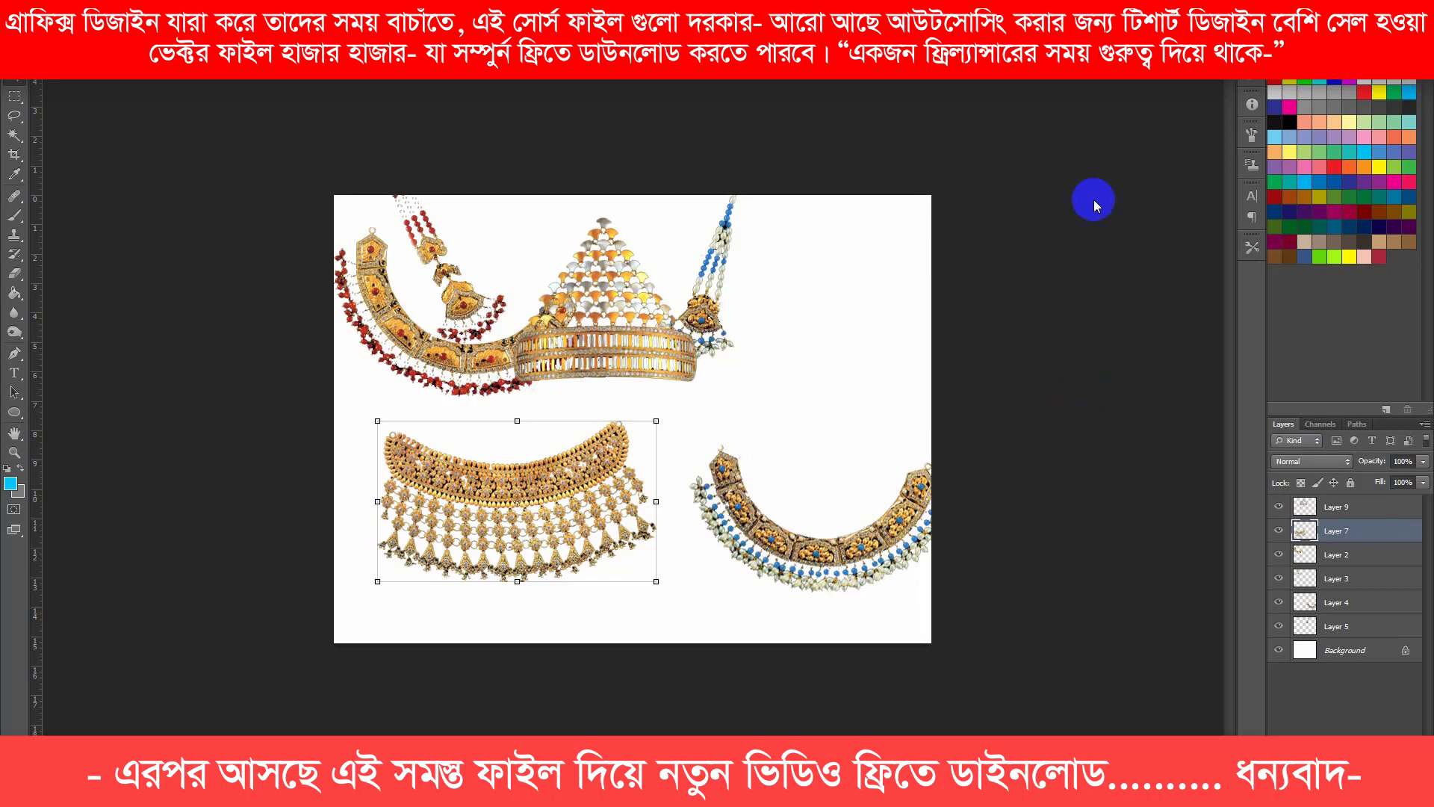
Quit Photoshop without saving the open Mixing Related PSD documents, and minimize the File Explorer window
{"action": "key", "text": "ctrl+q"}
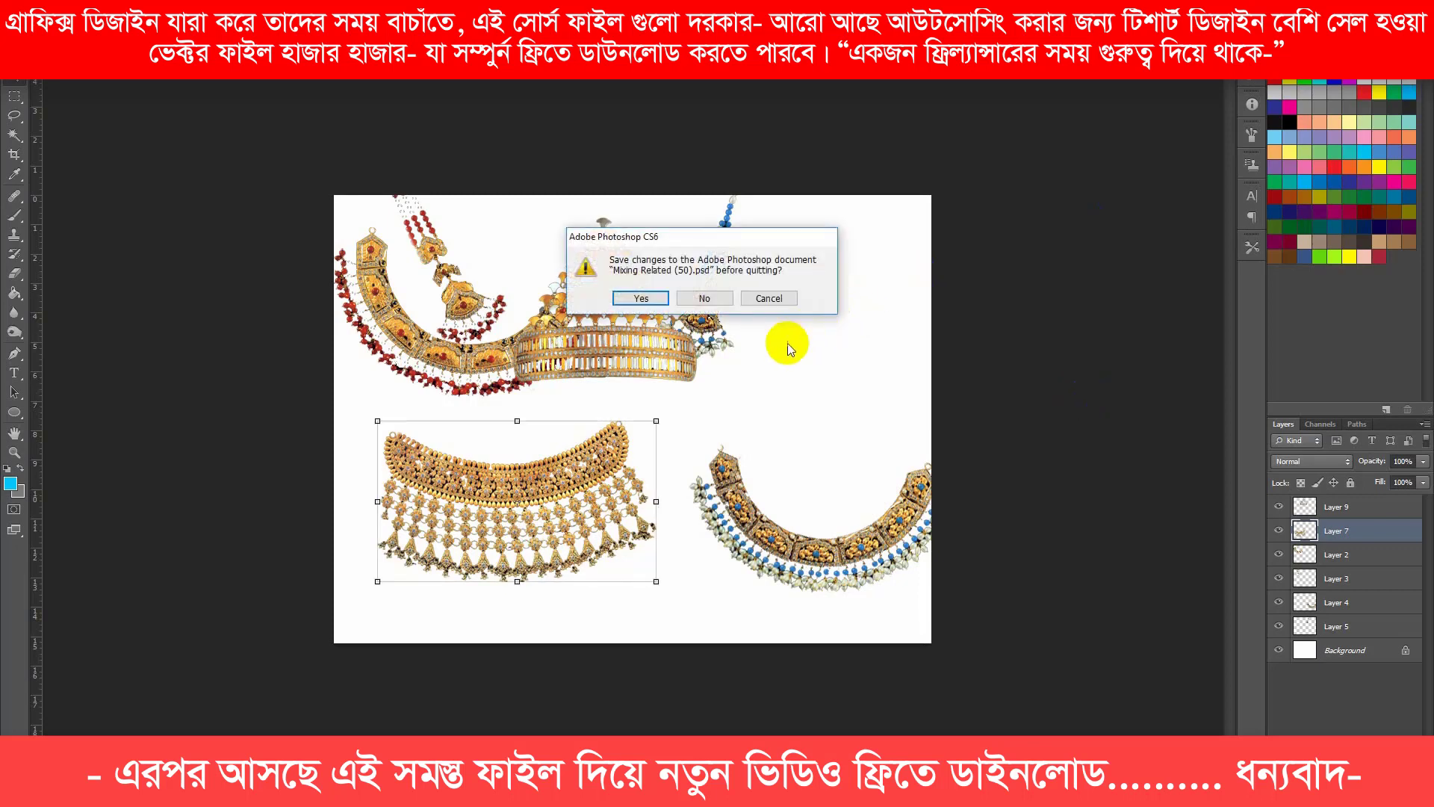
{"action": "left_click", "coordinate": [713, 298]}
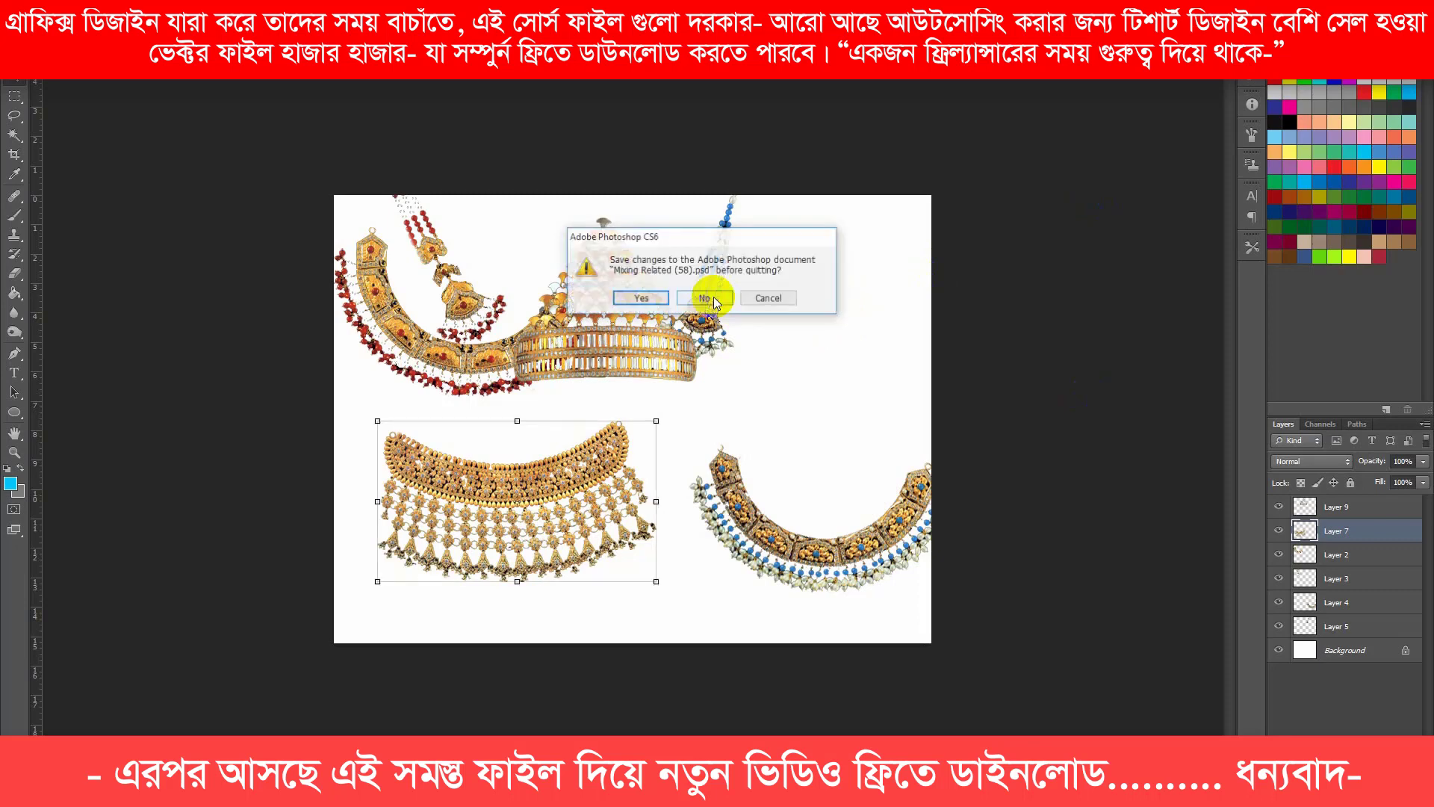
{"action": "left_click", "coordinate": [714, 297]}
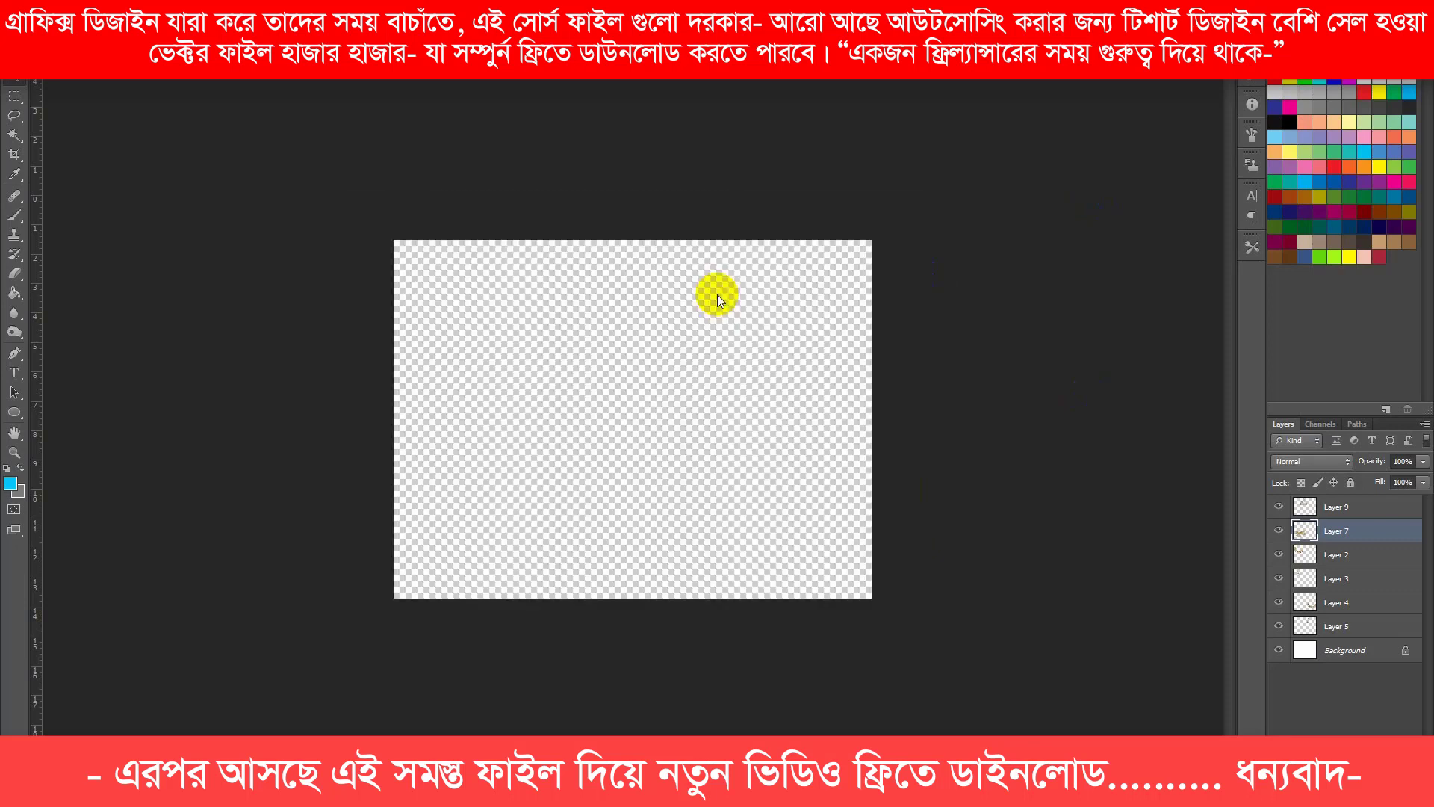
{"action": "left_click", "coordinate": [718, 299]}
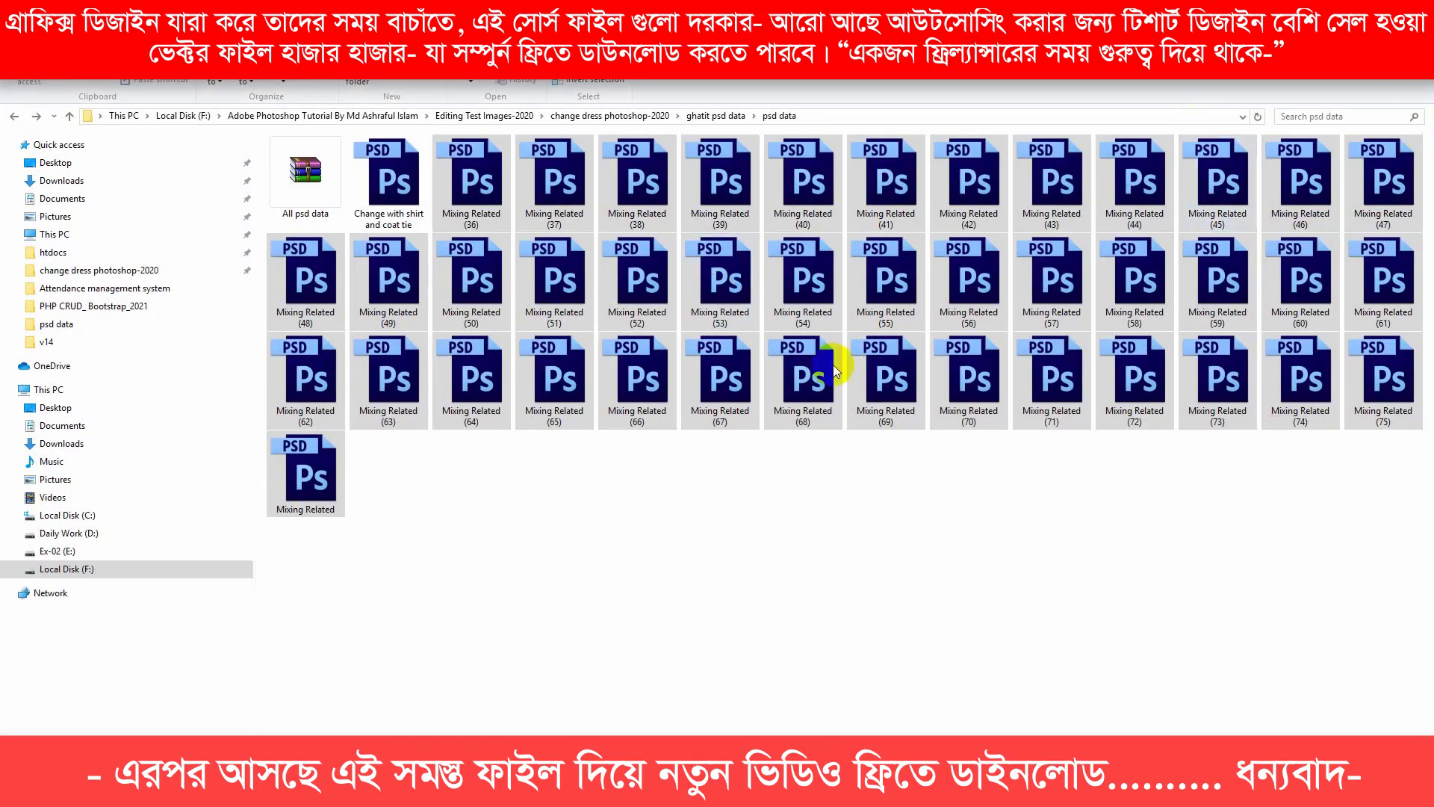
{"action": "key", "text": "super+d"}
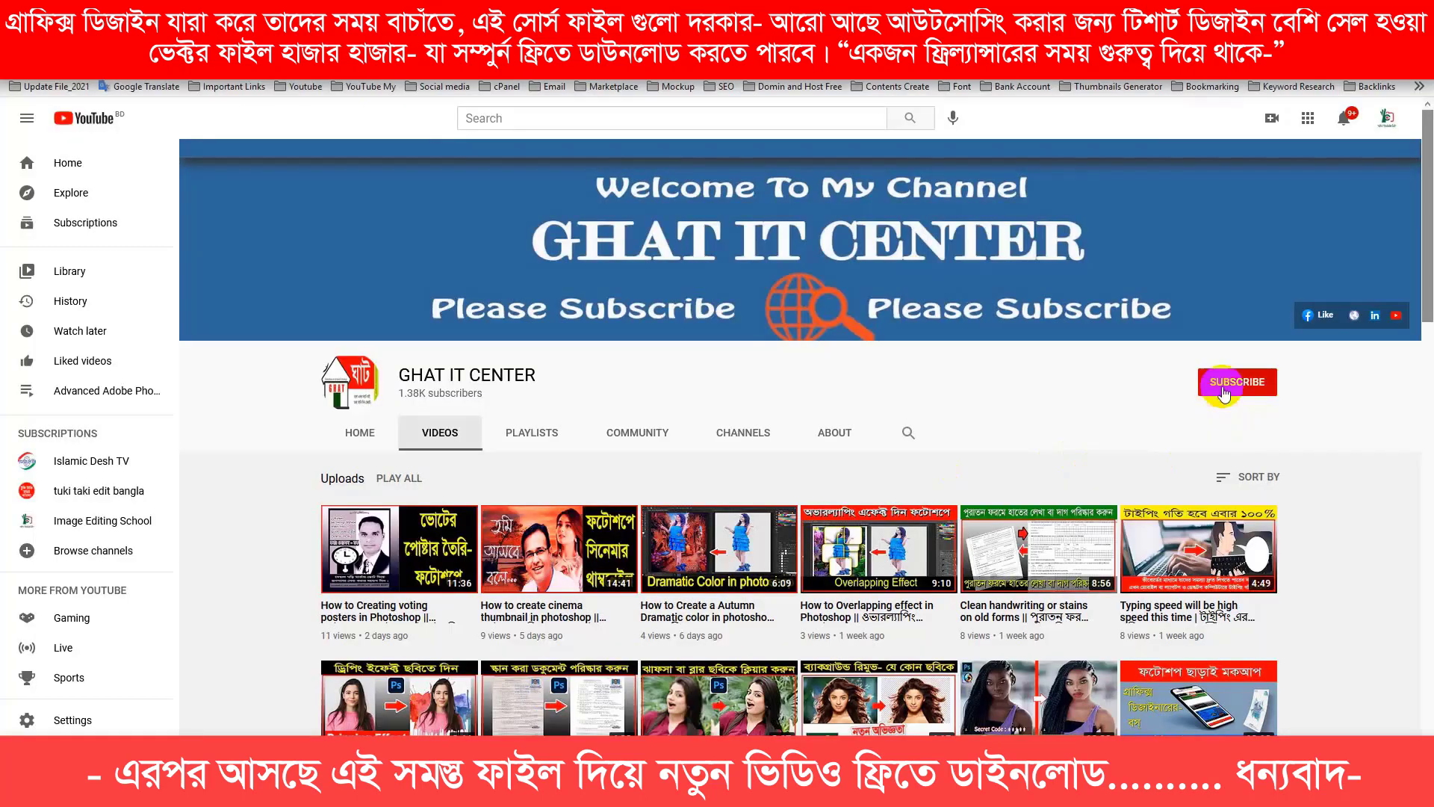
On YouTube, subscribe to the GHAT IT CENTER channel with all notifications on, and look through its uploaded videos
{"action": "left_click", "coordinate": [1227, 382]}
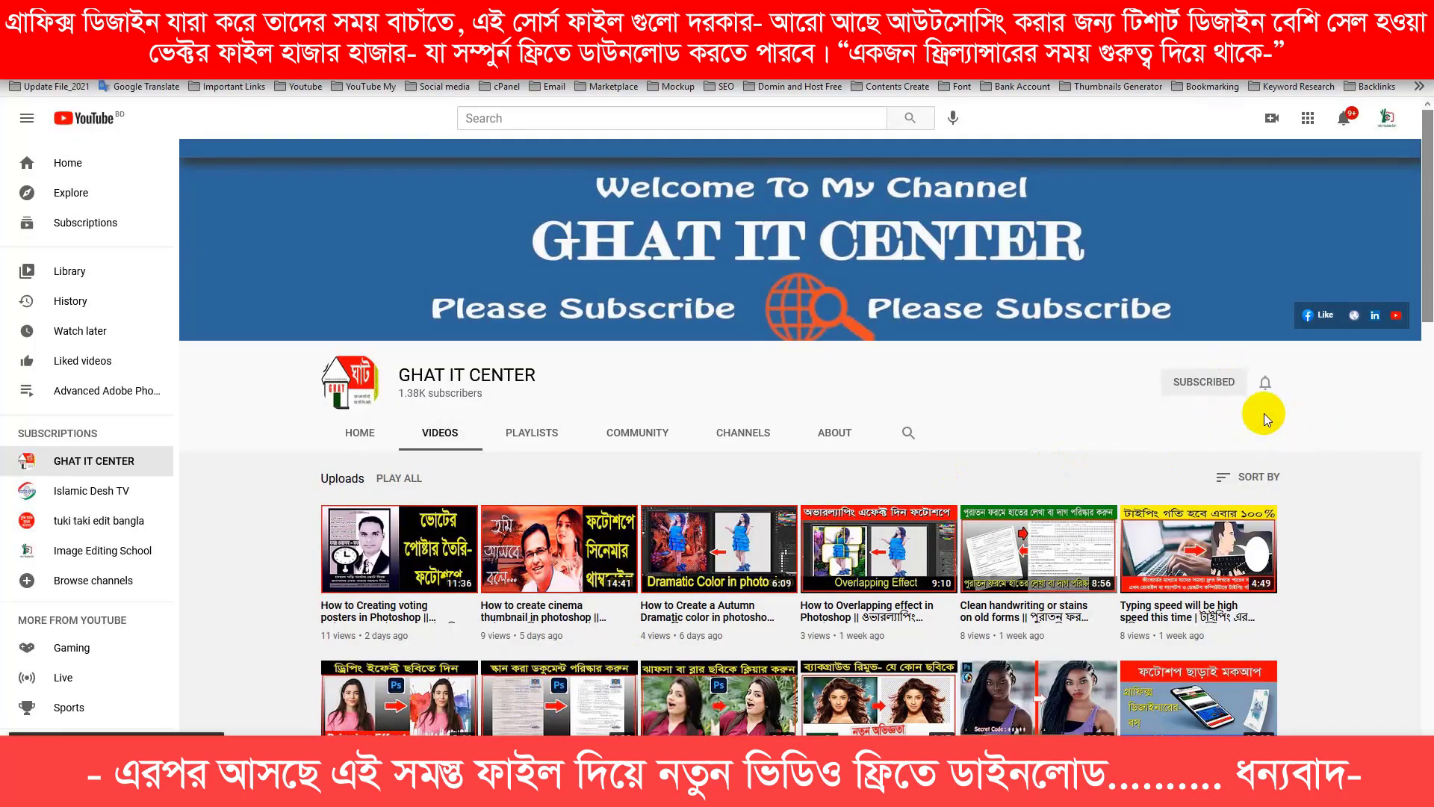
{"action": "left_click", "coordinate": [1264, 382]}
{"action": "left_click", "coordinate": [1325, 424]}
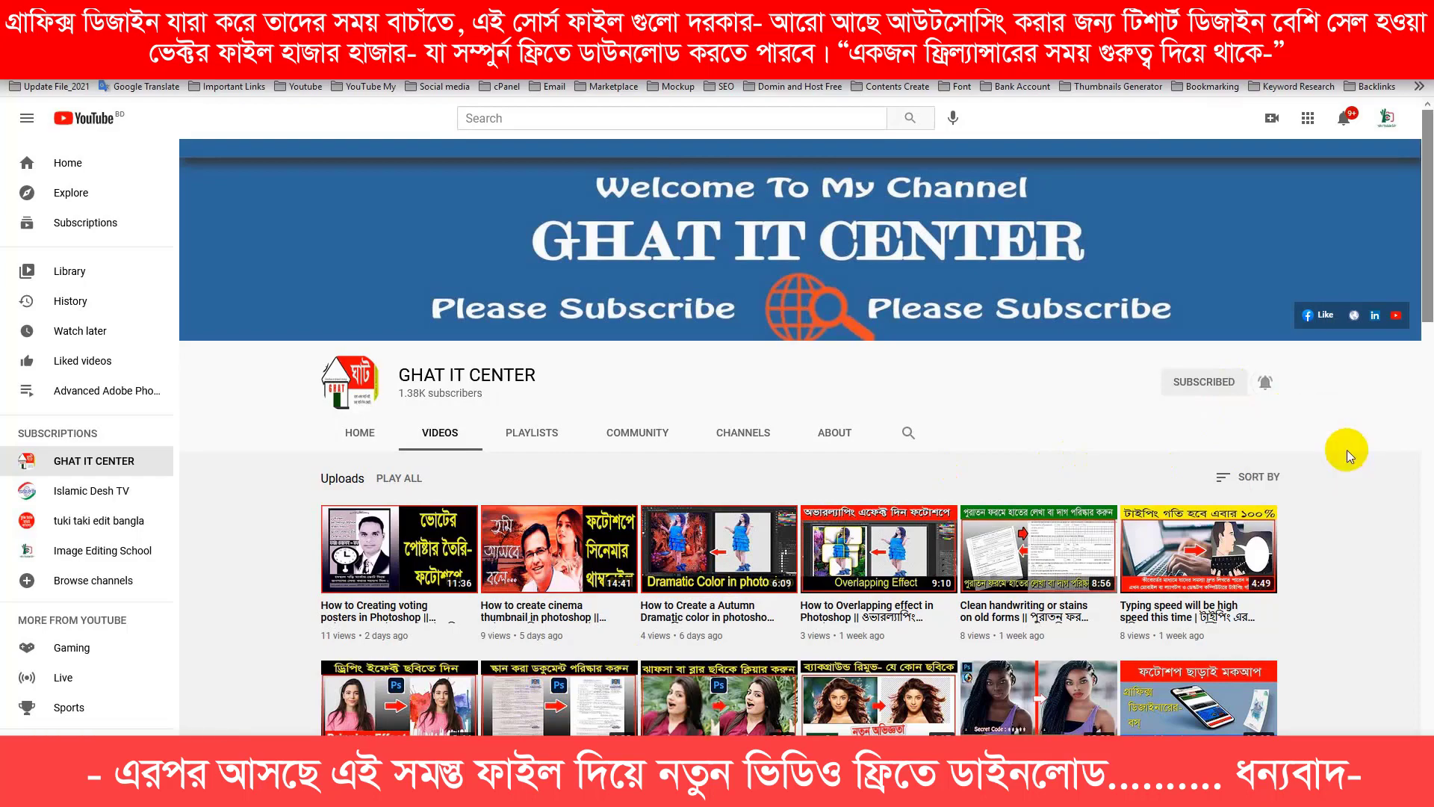
{"action": "scroll", "coordinate": [515, 644], "scroll_direction": "down", "scroll_amount": 10}
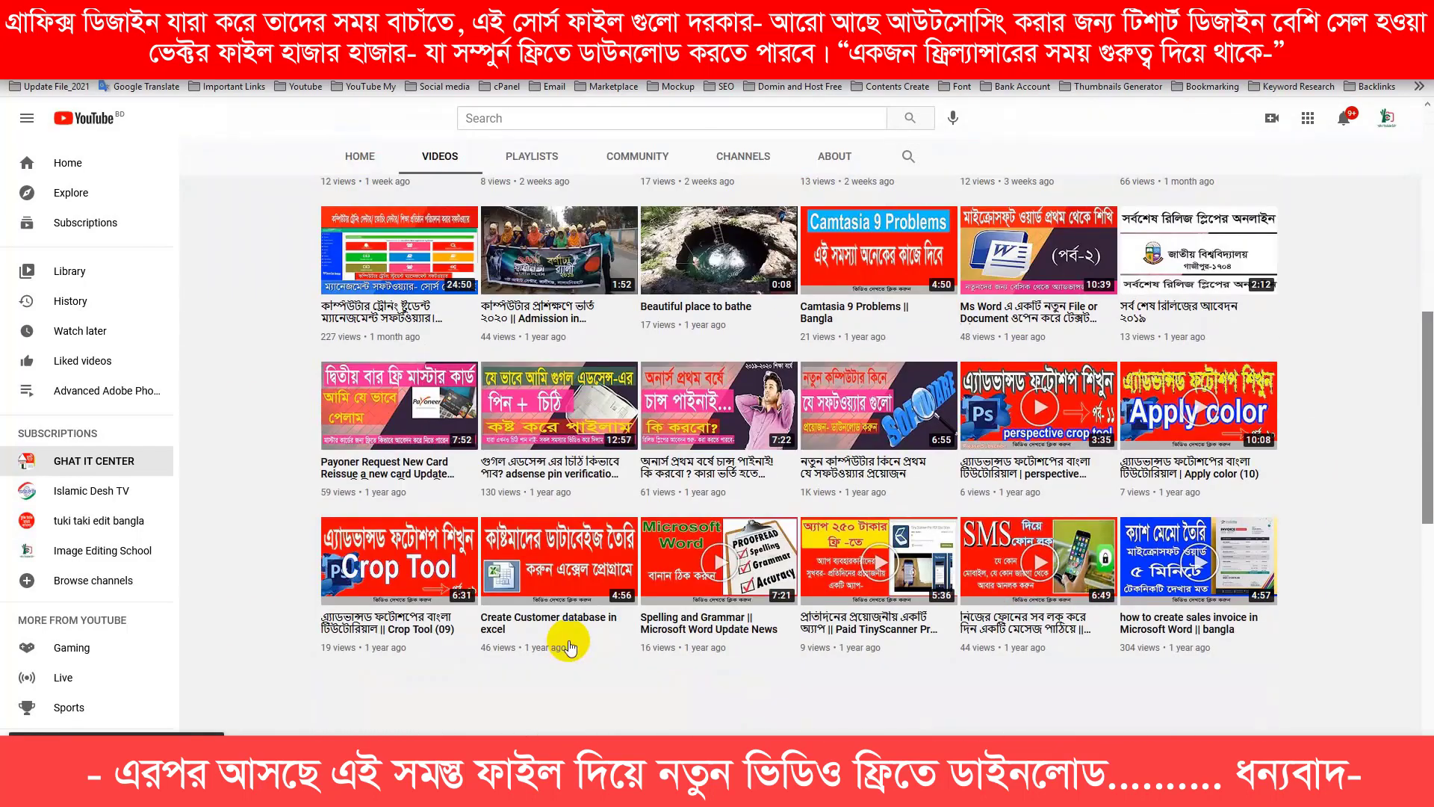
{"action": "scroll", "coordinate": [568, 647], "scroll_direction": "down", "scroll_amount": 8}
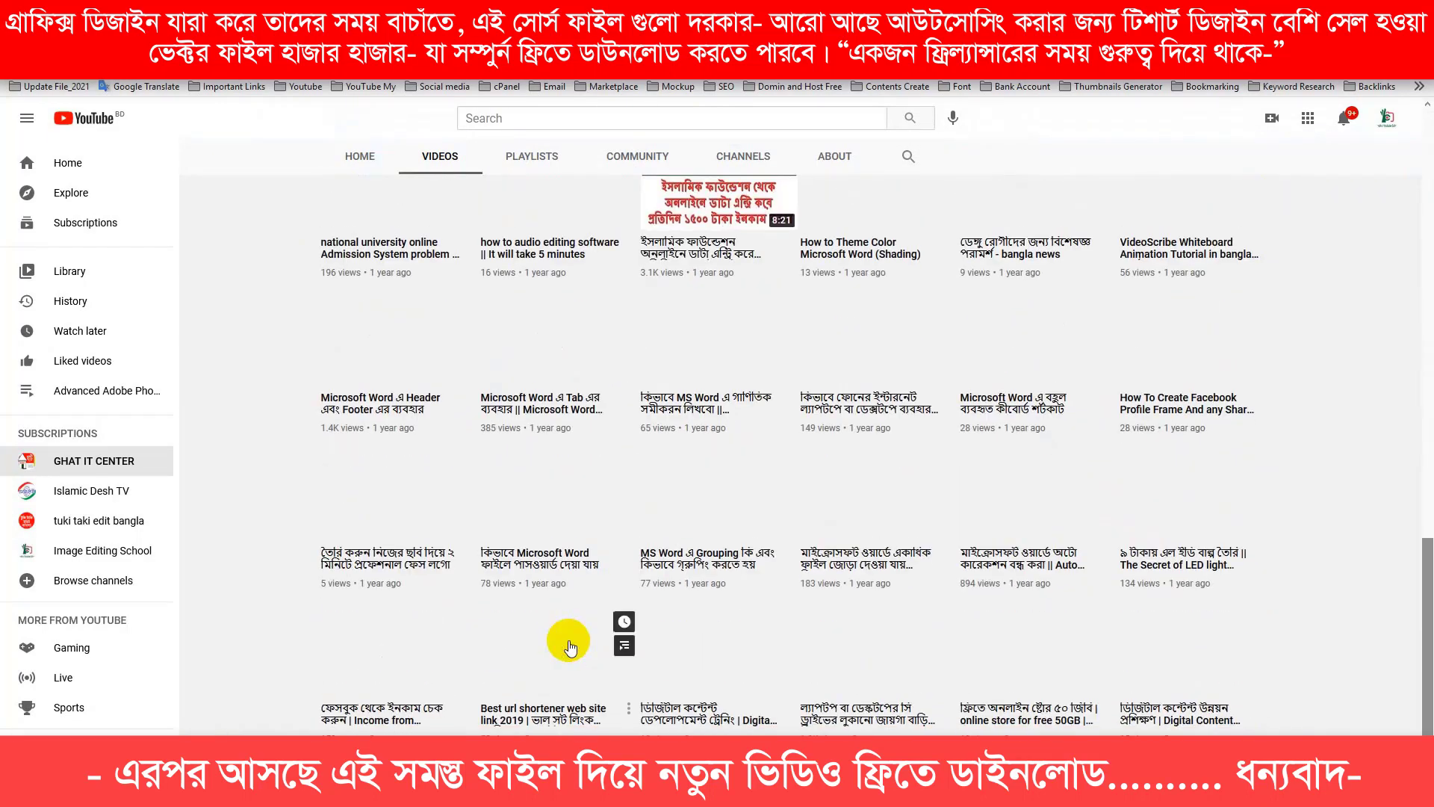
{"action": "scroll", "coordinate": [568, 647], "scroll_direction": "up", "scroll_amount": 8}
{"action": "scroll", "coordinate": [569, 647], "scroll_direction": "up", "scroll_amount": 15}
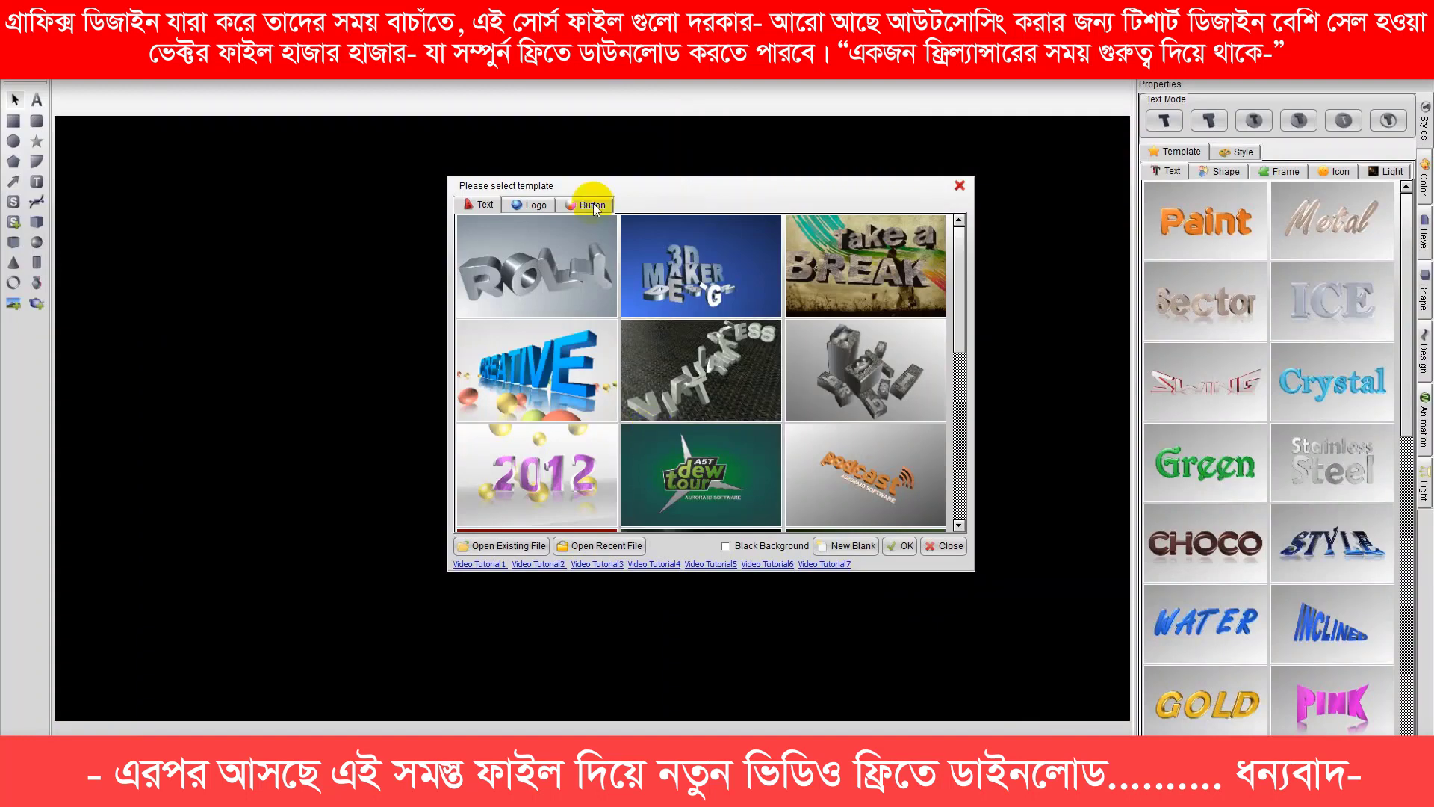
In the 3D logo maker, browse the template categories and open the NEWS globe template from the logo templates
{"action": "left_click", "coordinate": [535, 205]}
{"action": "left_click", "coordinate": [587, 204]}
{"action": "left_click", "coordinate": [482, 206]}
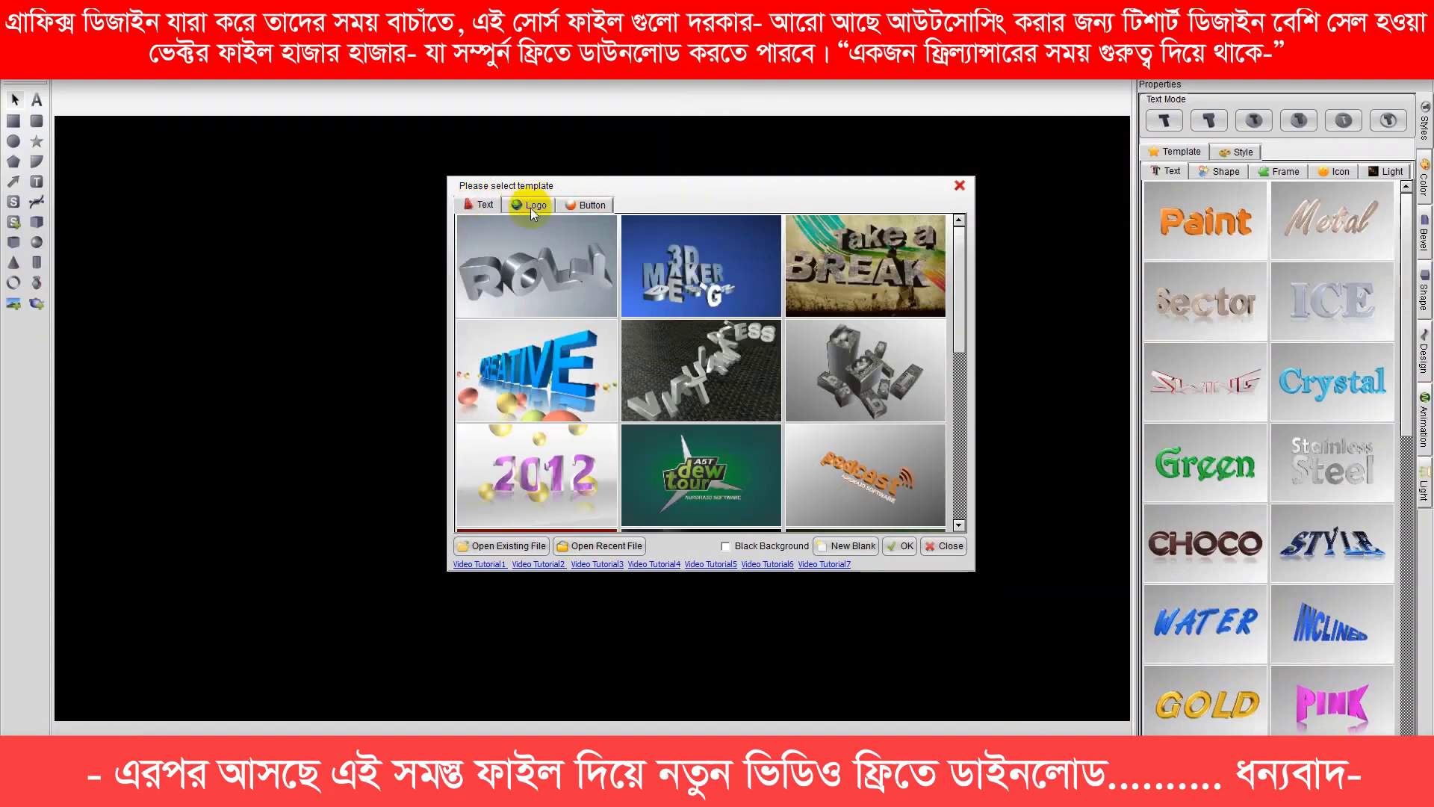
{"action": "left_click", "coordinate": [532, 206]}
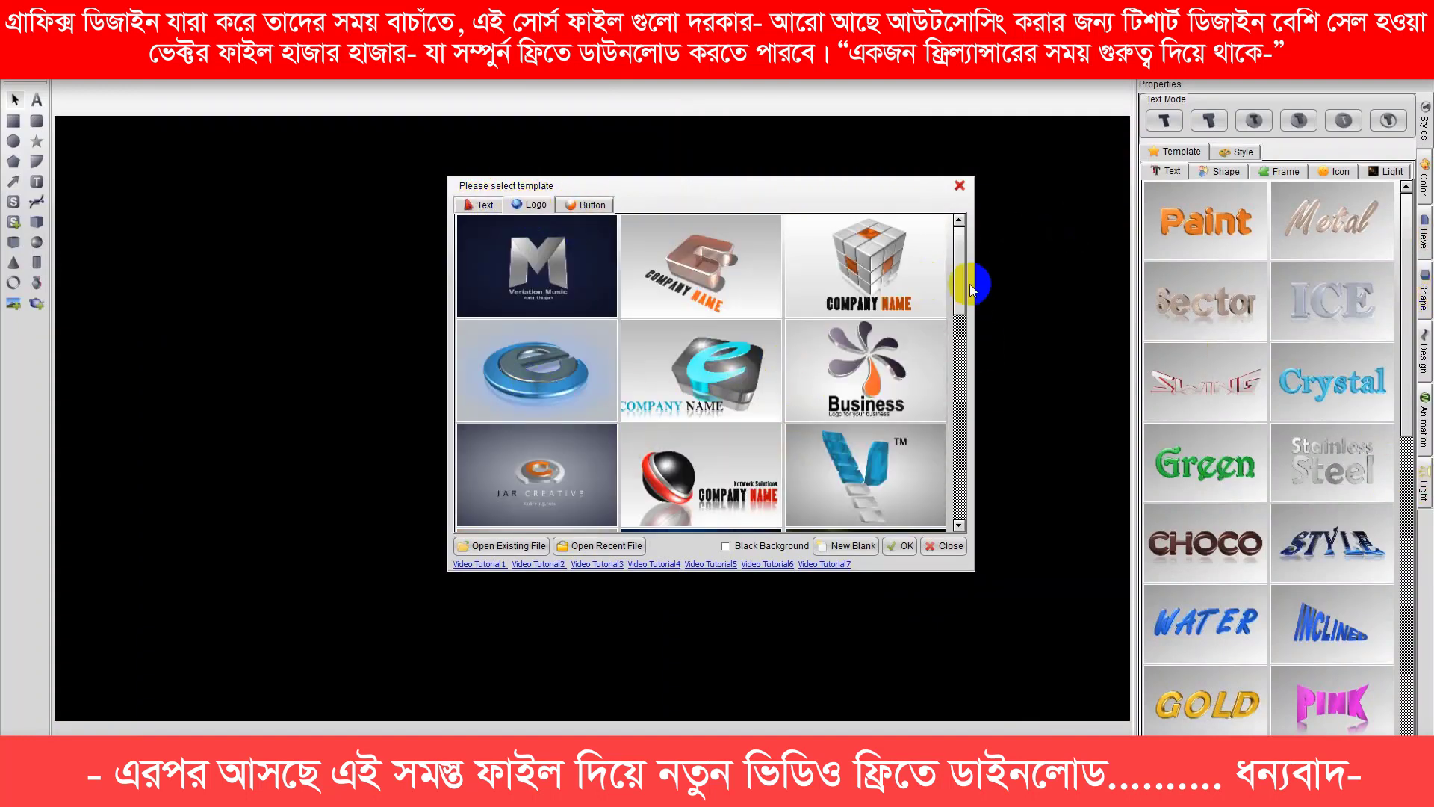
{"action": "left_click_drag", "start_coordinate": [960, 283], "coordinate": [885, 359]}
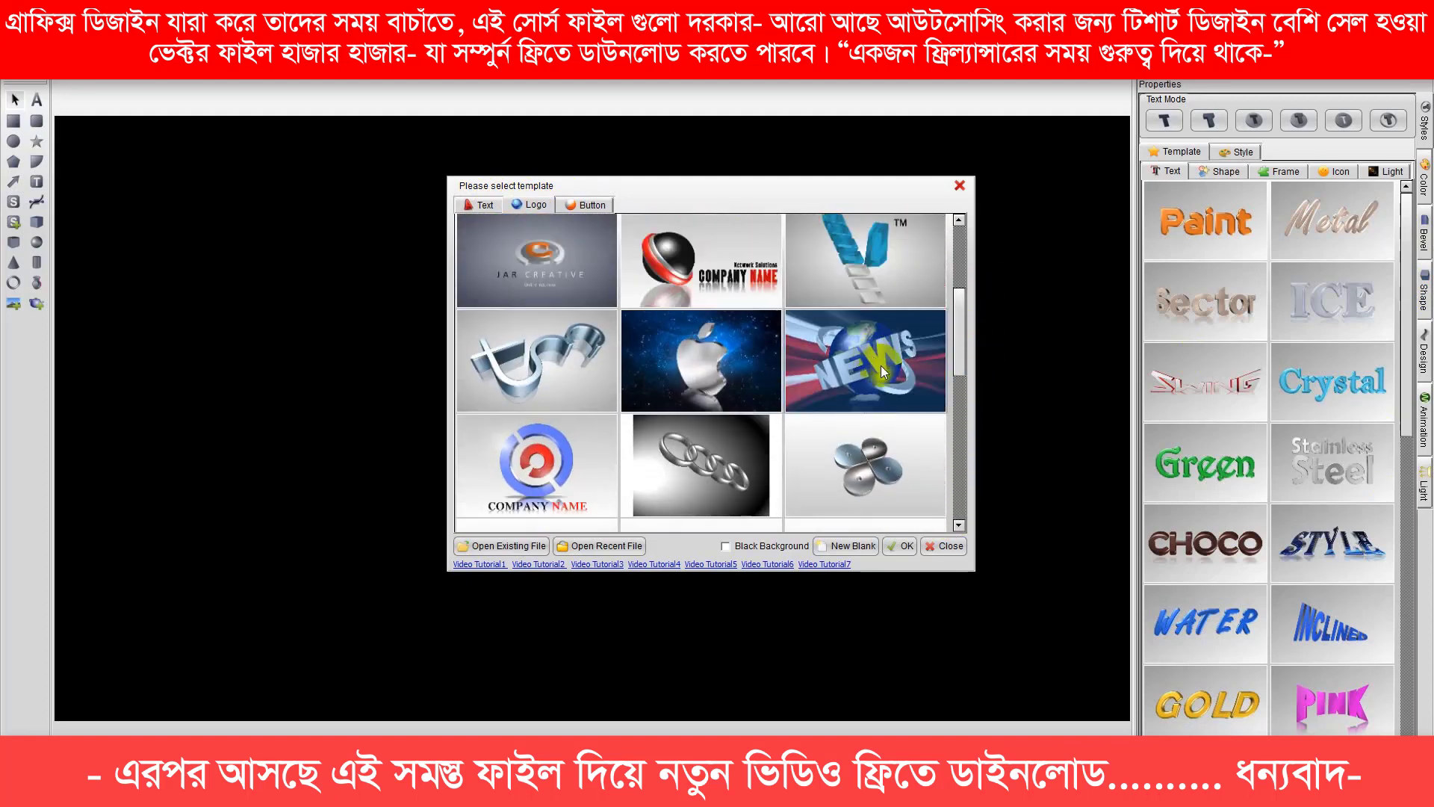
{"action": "left_click", "coordinate": [886, 541]}
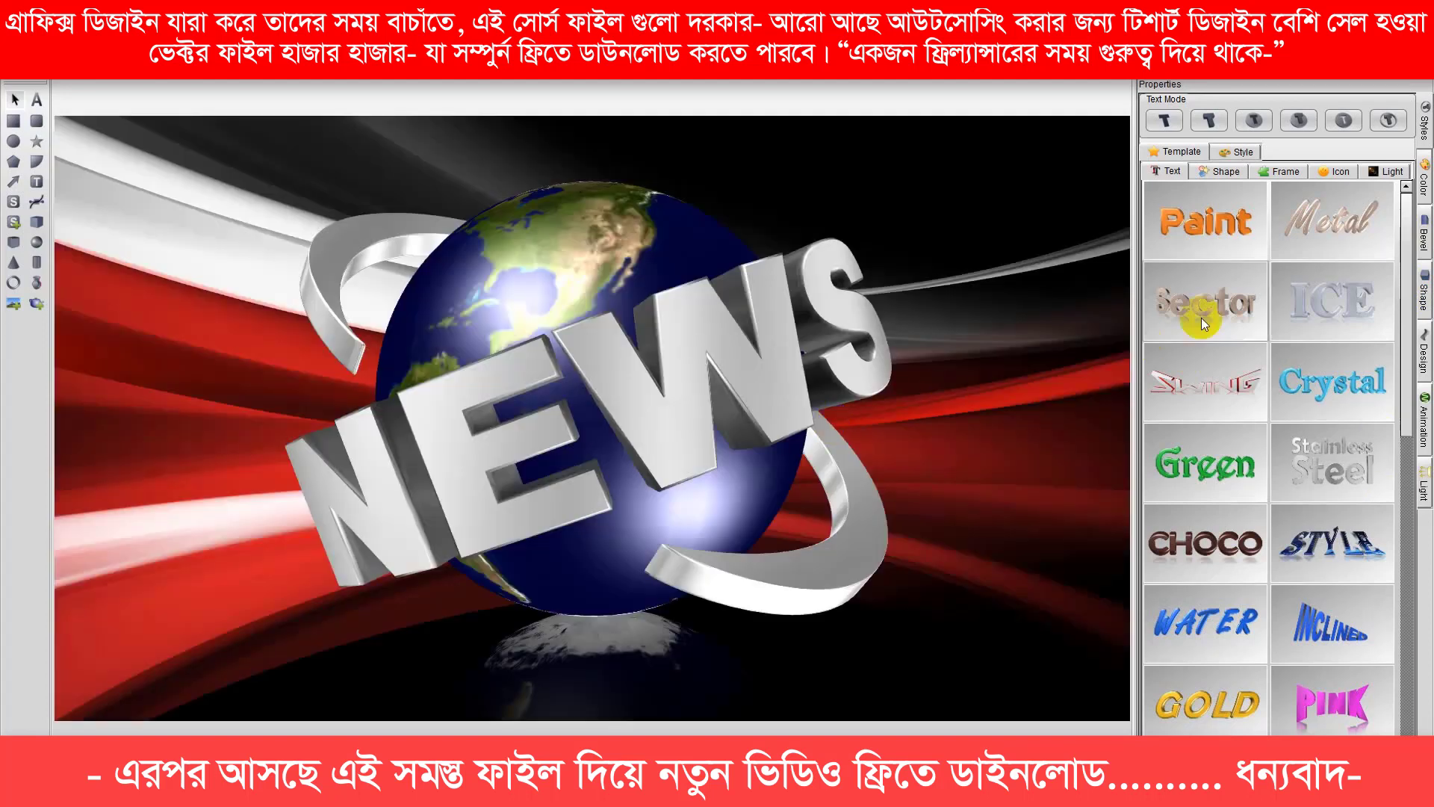
{"action": "left_click", "coordinate": [1424, 179]}
{"action": "left_click", "coordinate": [1425, 119]}
{"action": "left_click", "coordinate": [1424, 352]}
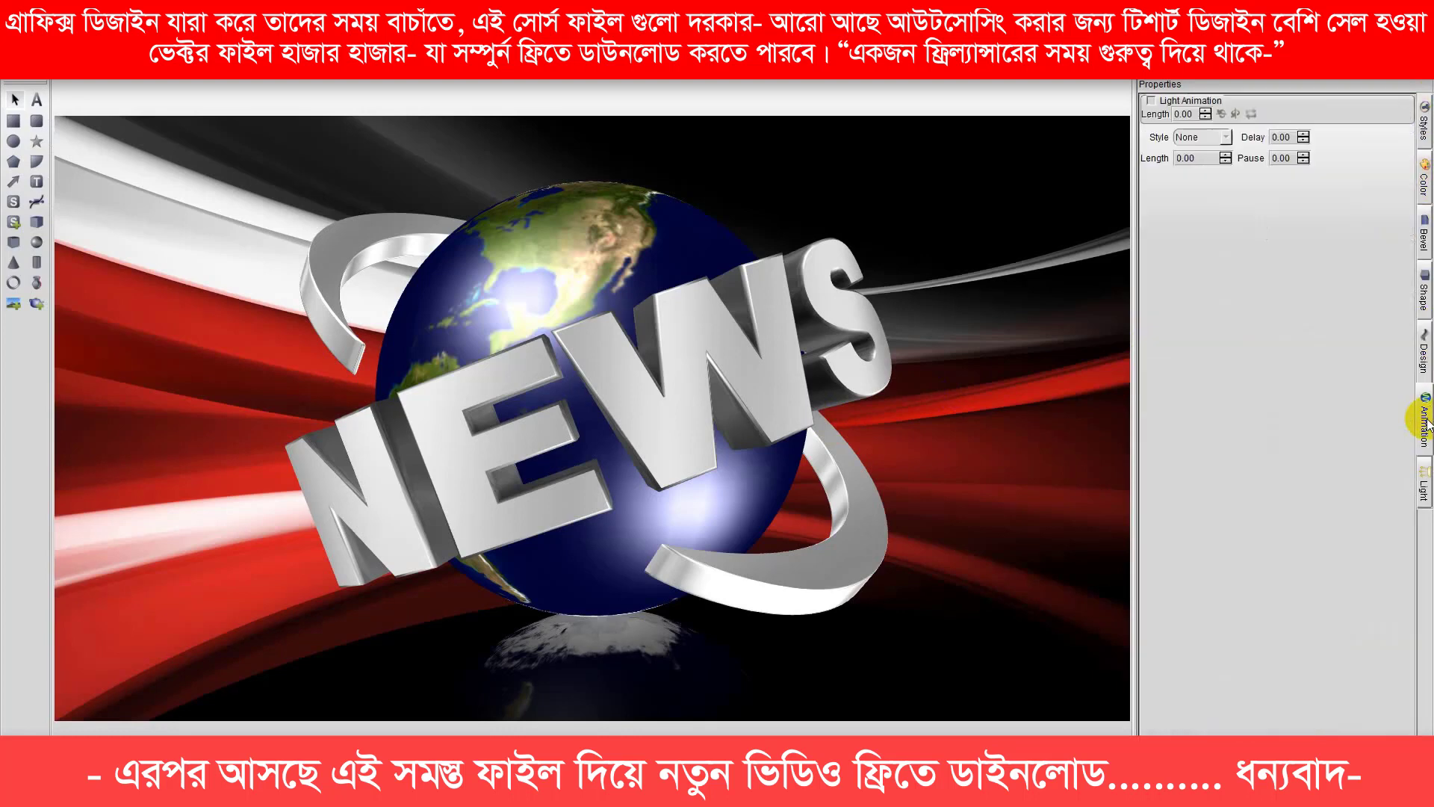
{"action": "left_click", "coordinate": [1424, 282]}
{"action": "left_click", "coordinate": [1424, 123]}
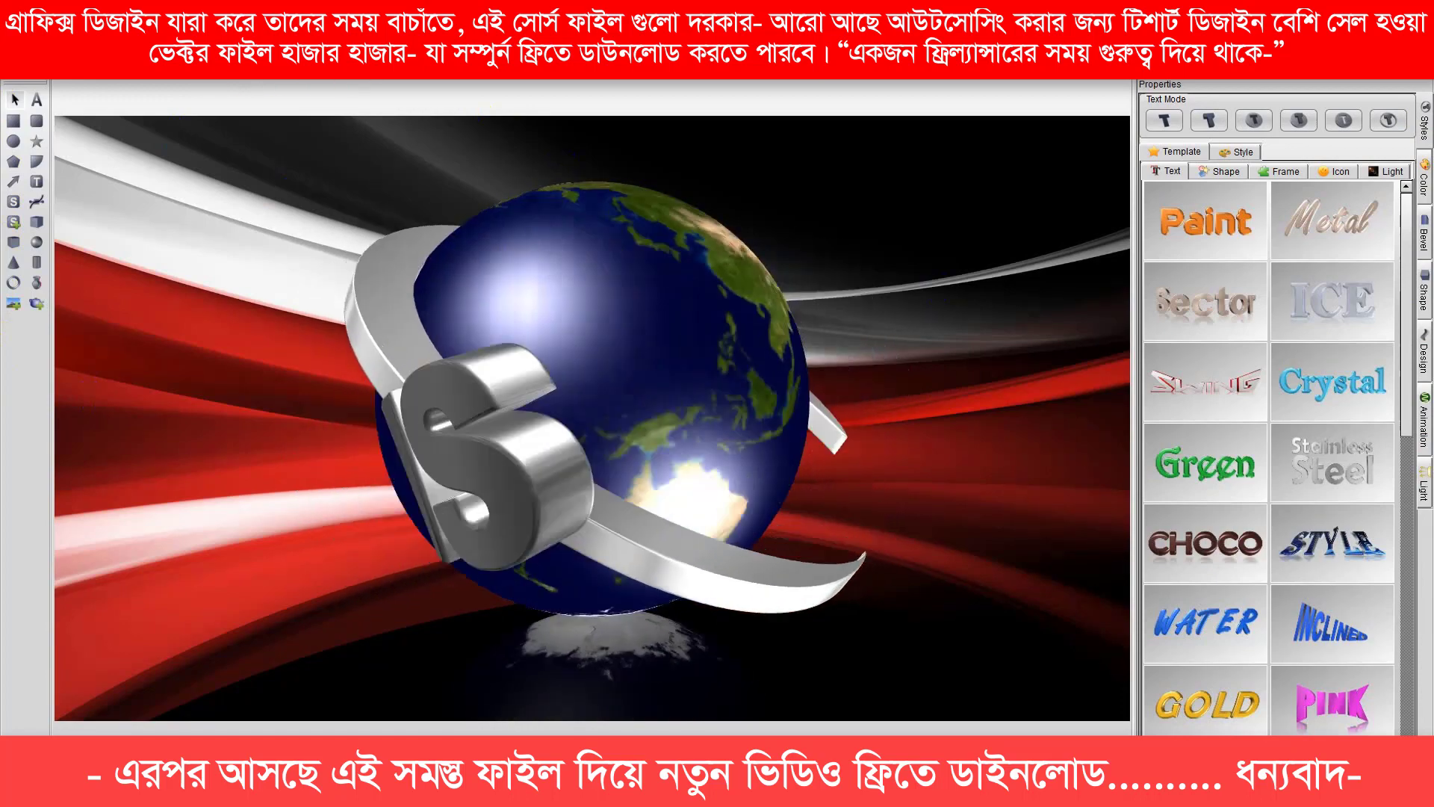
Extend the 3D NEWS text on the globe to read NEWS BD
{"action": "double_click", "coordinate": [455, 446]}
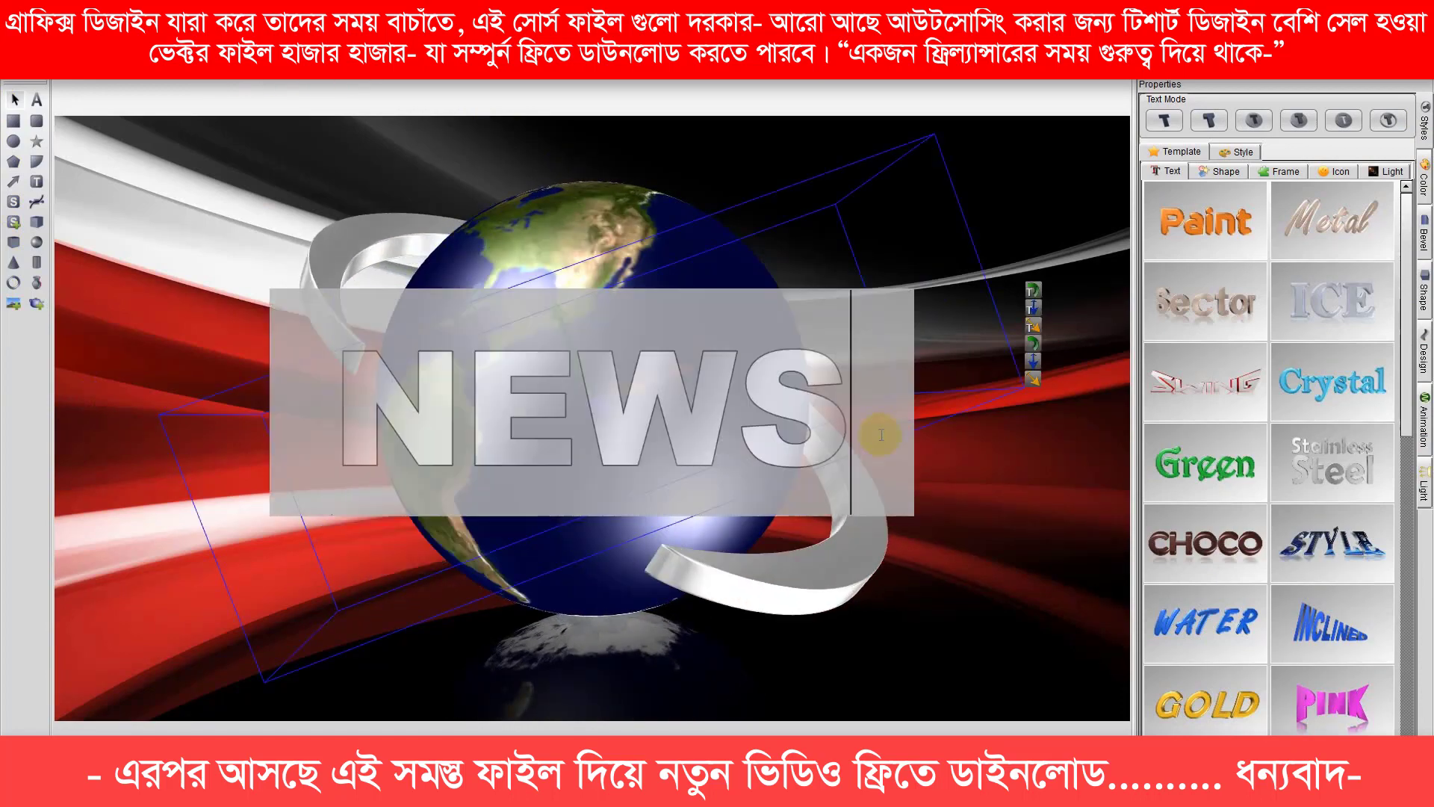
{"action": "type", "text": "BD"}
{"action": "left_click", "coordinate": [1009, 629]}
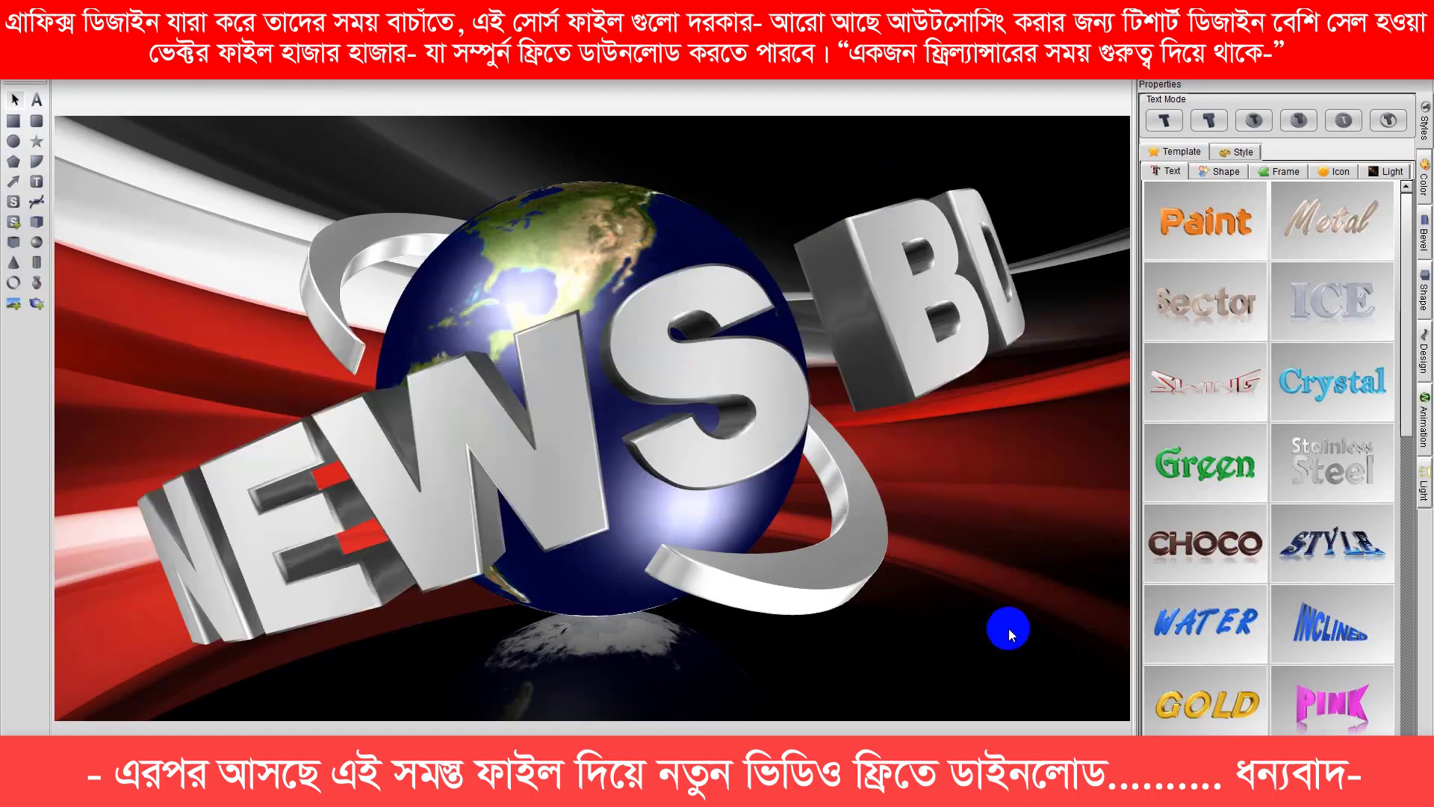
Examine the color, gradient and bevel options available for the 3D NEWS BD text, without applying a gradient
{"action": "left_click", "coordinate": [675, 378]}
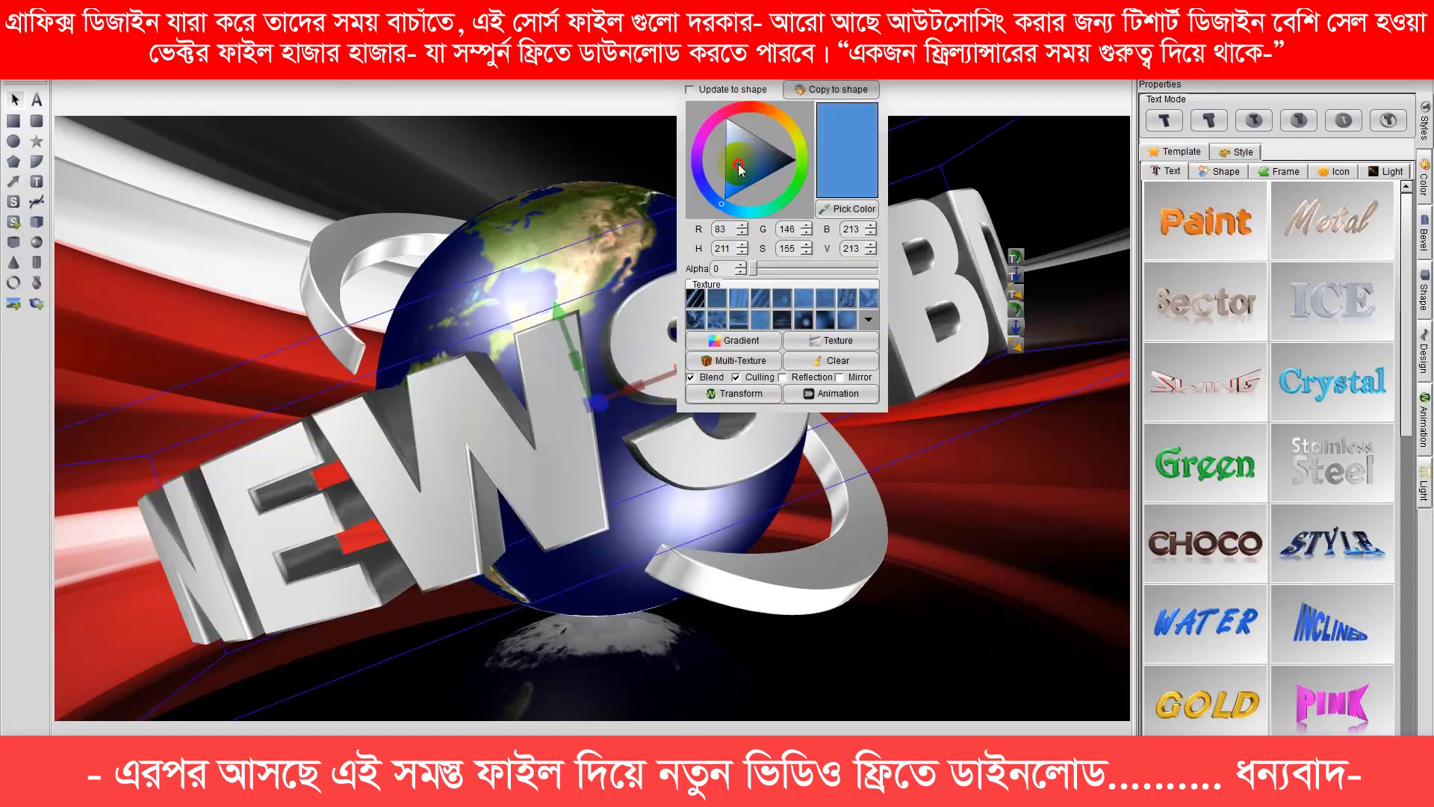
{"action": "left_click", "coordinate": [708, 134]}
{"action": "left_click", "coordinate": [736, 341]}
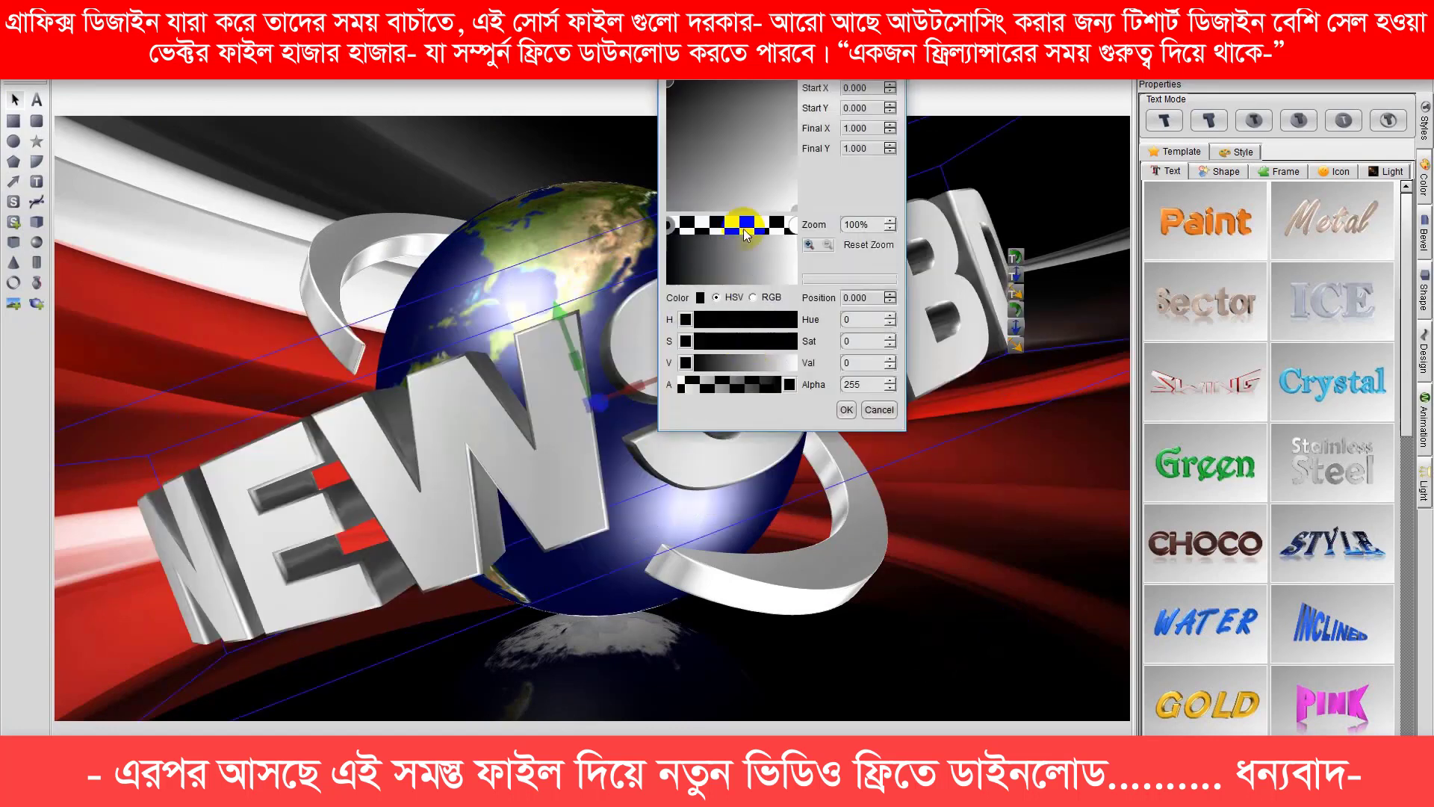
{"action": "left_click", "coordinate": [950, 85]}
{"action": "left_click", "coordinate": [950, 134]}
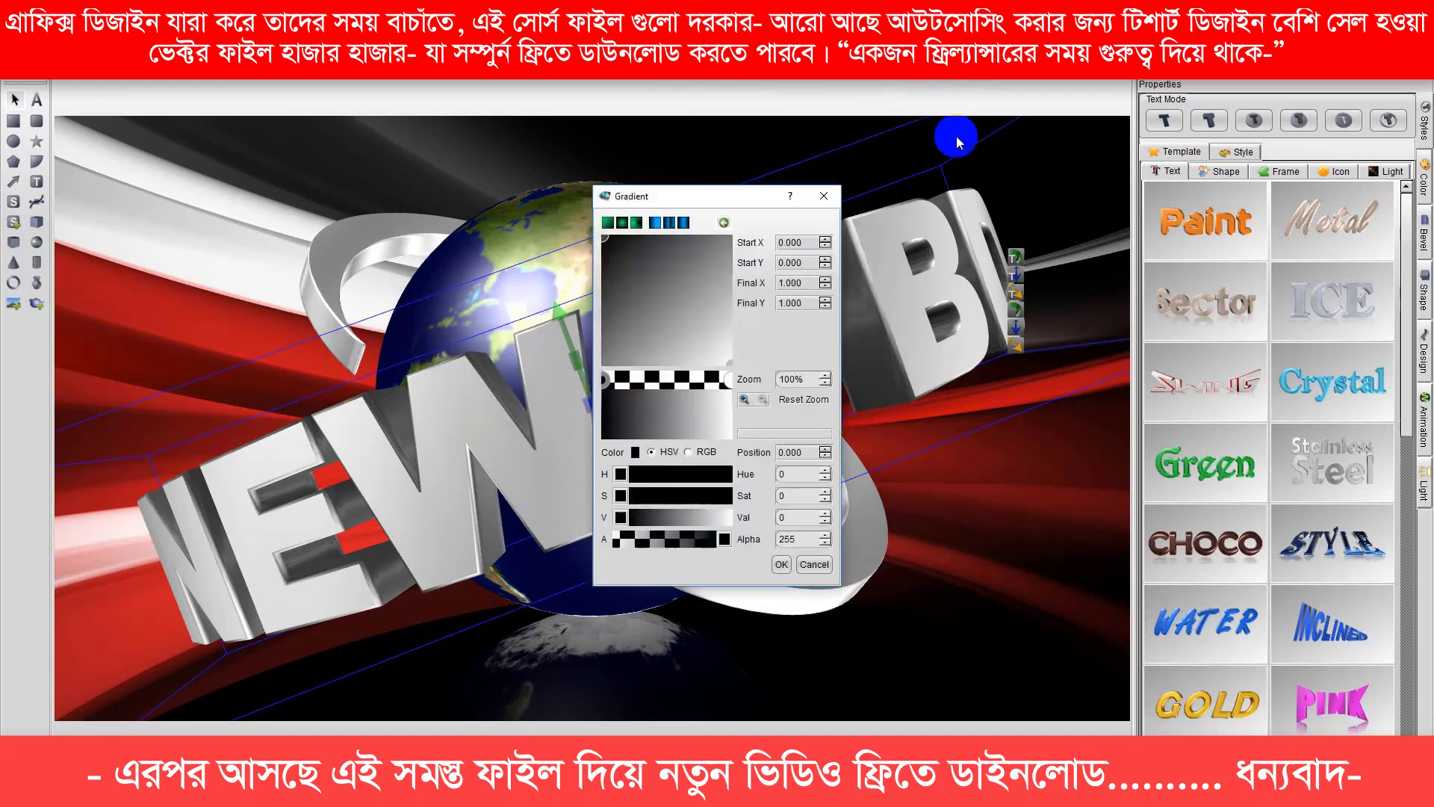
{"action": "left_click", "coordinate": [810, 198]}
{"action": "left_click", "coordinate": [889, 88]}
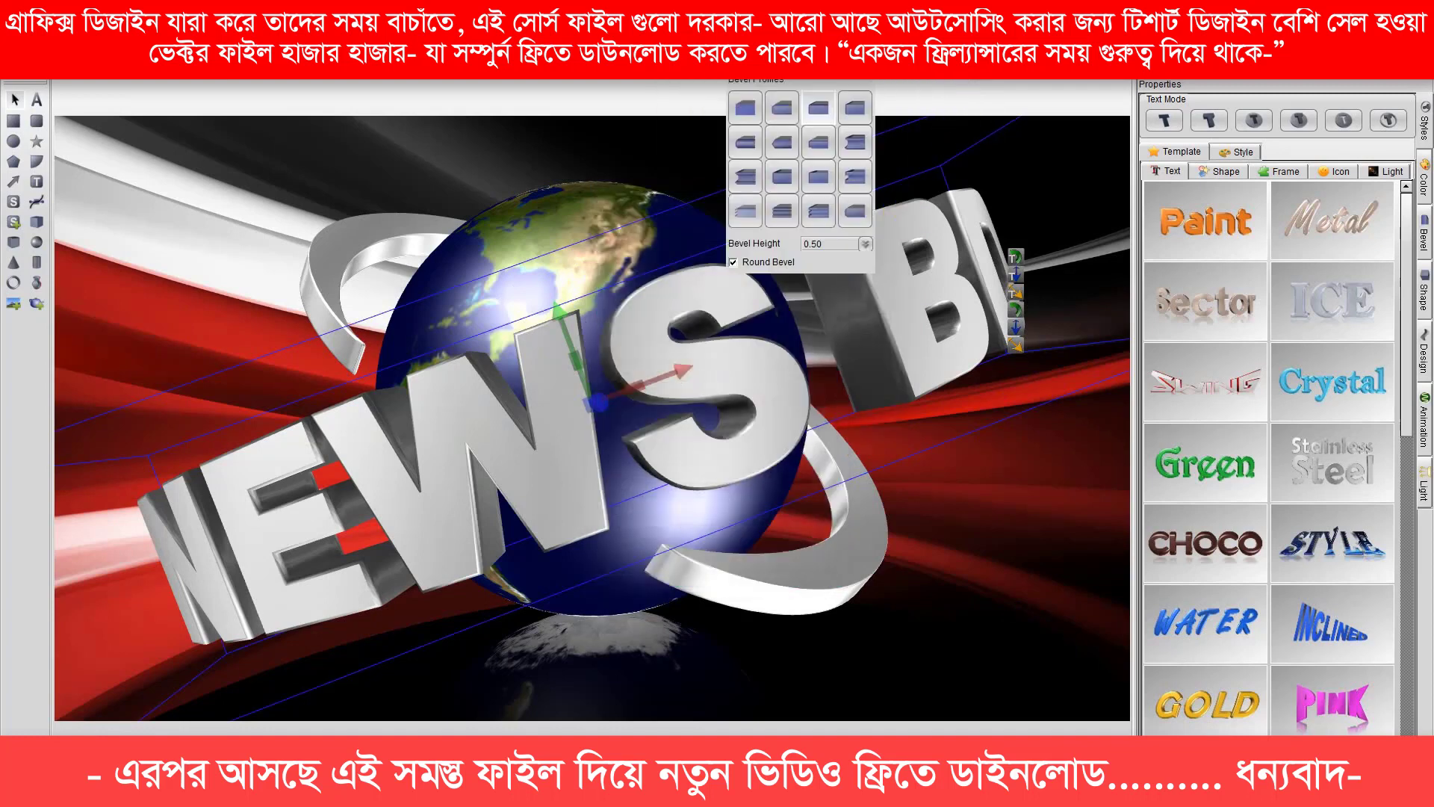
{"action": "left_click", "coordinate": [962, 487]}
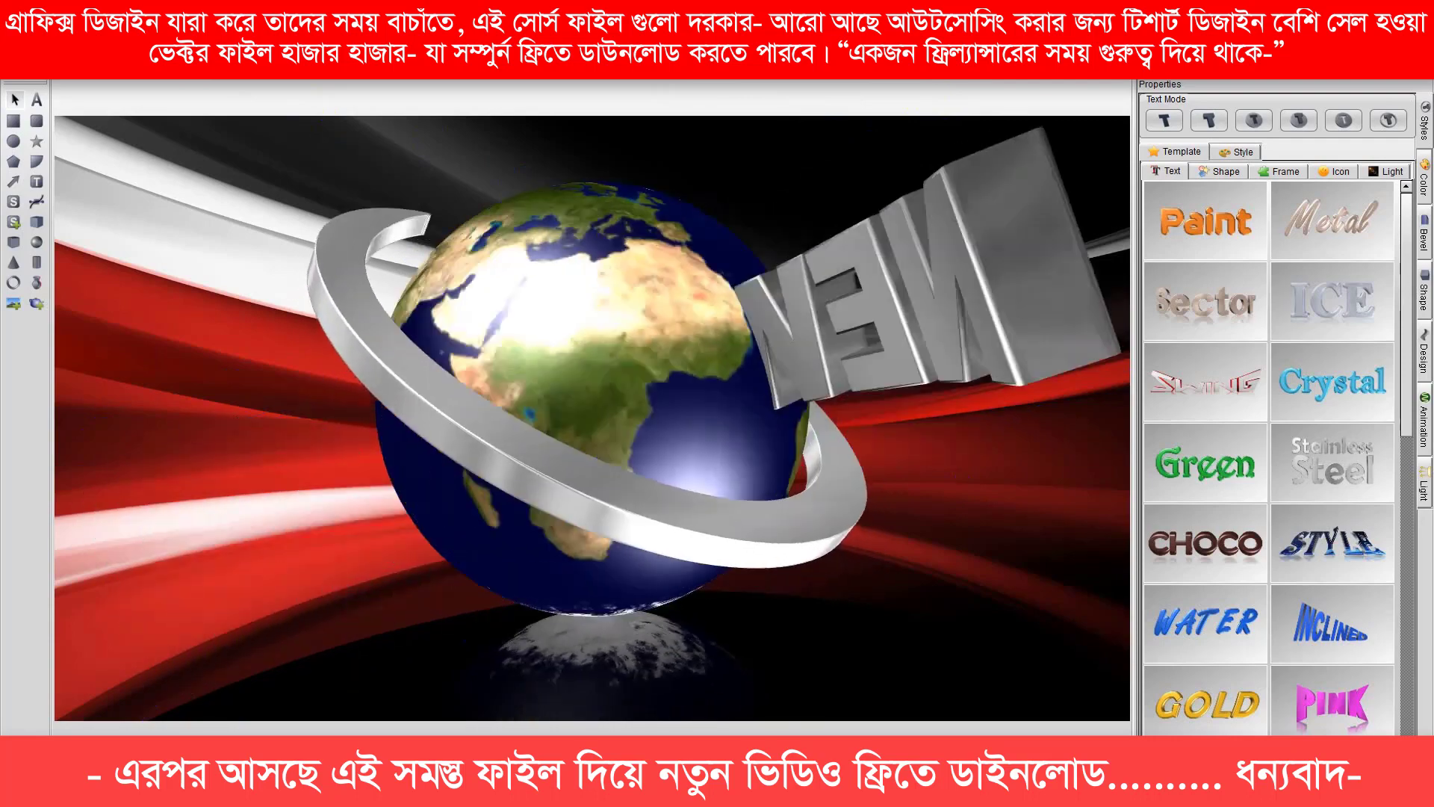
View the Export Animation settings, cancel them, and open the image export for the NEWS BD logo
{"action": "left_click", "coordinate": [222, 74]}
{"action": "left_click", "coordinate": [227, 101]}
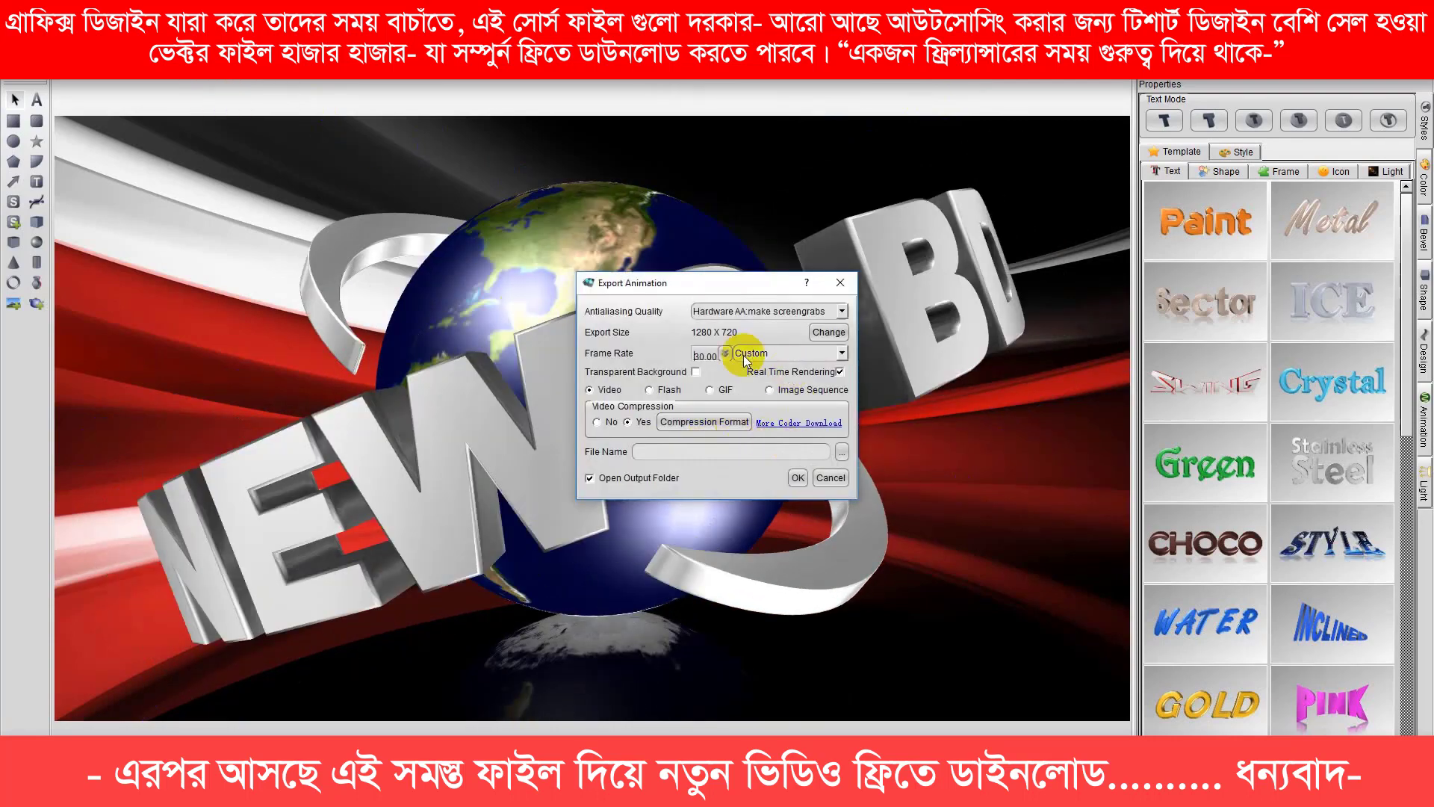
{"action": "left_click", "coordinate": [846, 483]}
{"action": "left_click", "coordinate": [222, 75]}
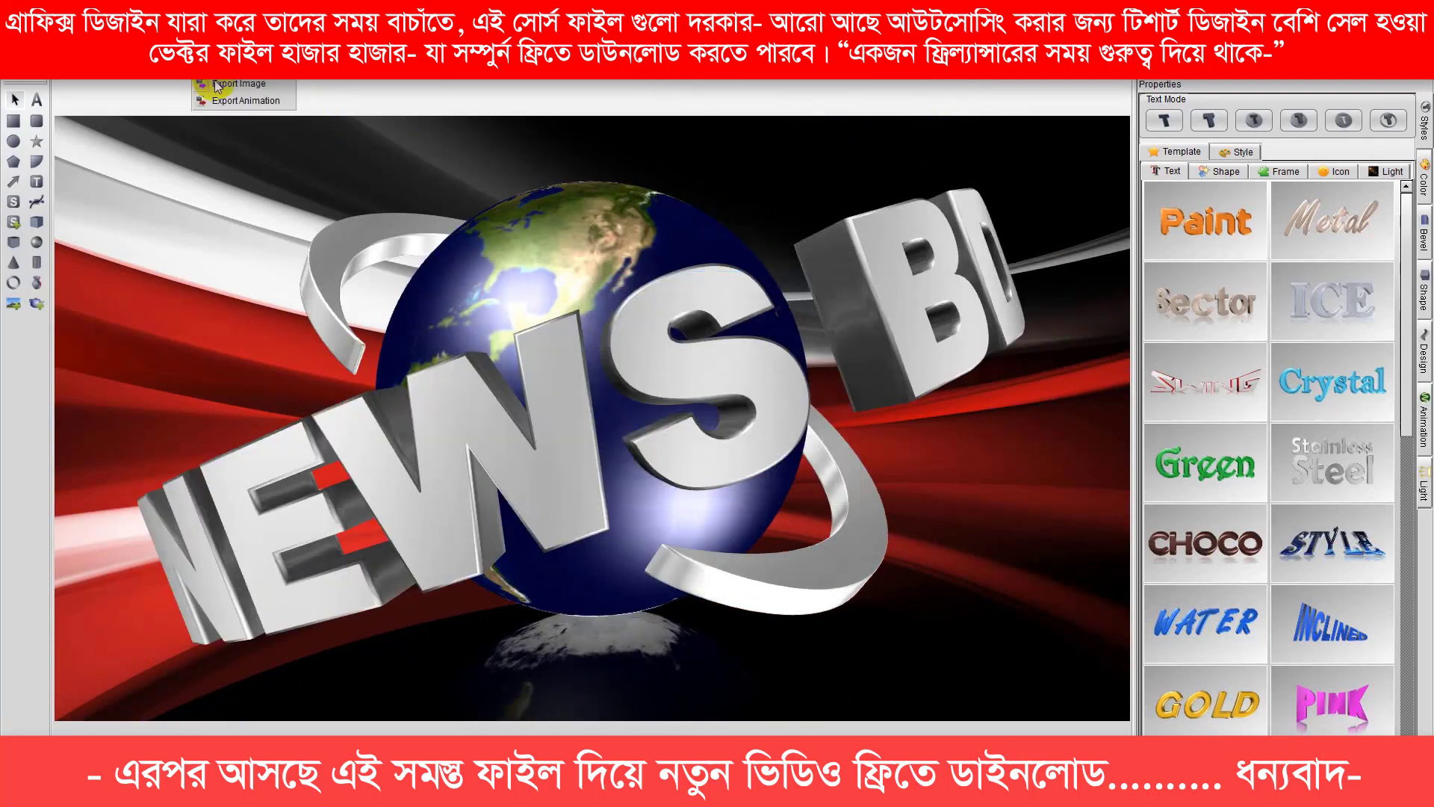
{"action": "left_click", "coordinate": [228, 88]}
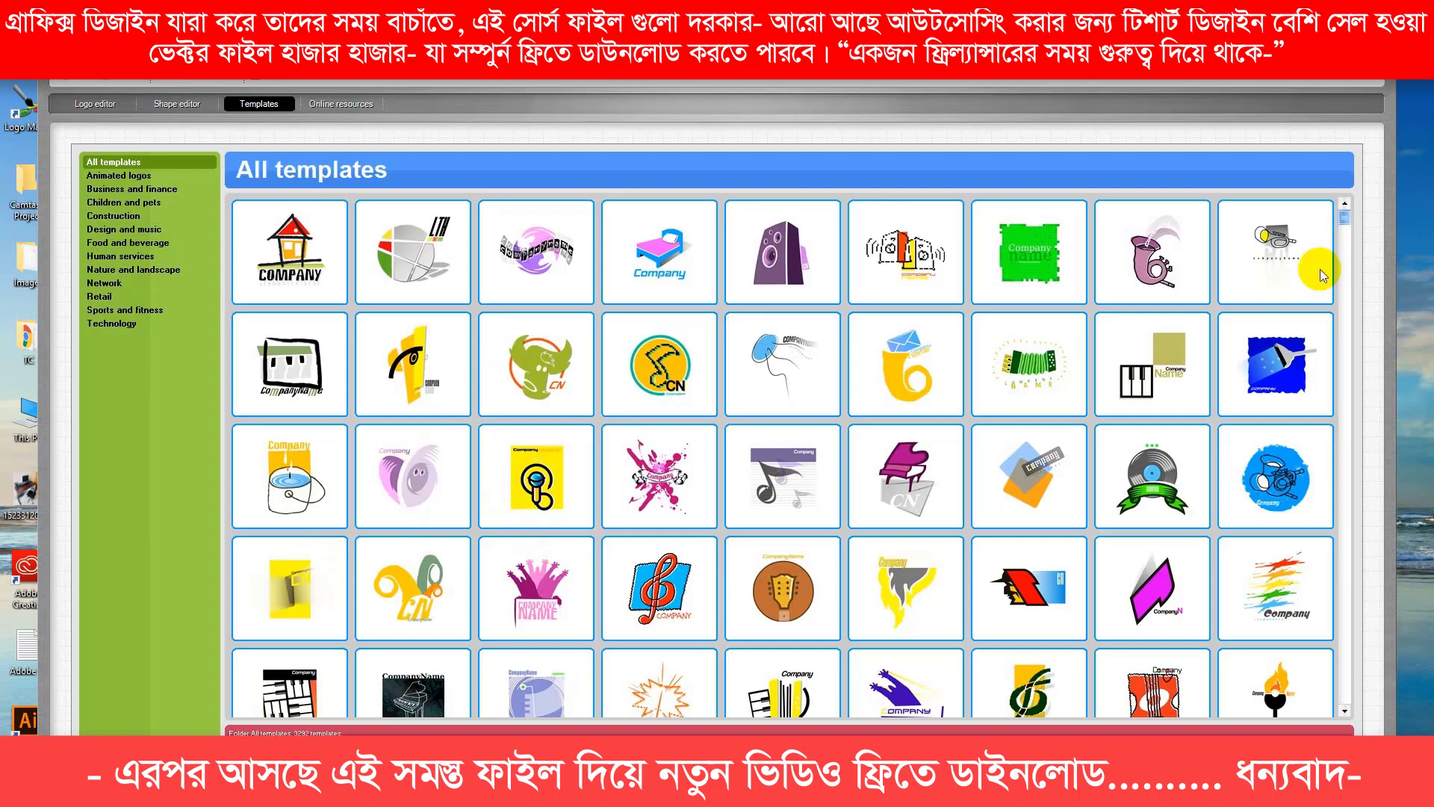
Browse further through all the logo templates and open the blue-and-orange 3D arrow logo with the Company Name caption
{"action": "left_click_drag", "start_coordinate": [1345, 217], "coordinate": [1347, 355]}
{"action": "double_click", "coordinate": [1083, 437]}
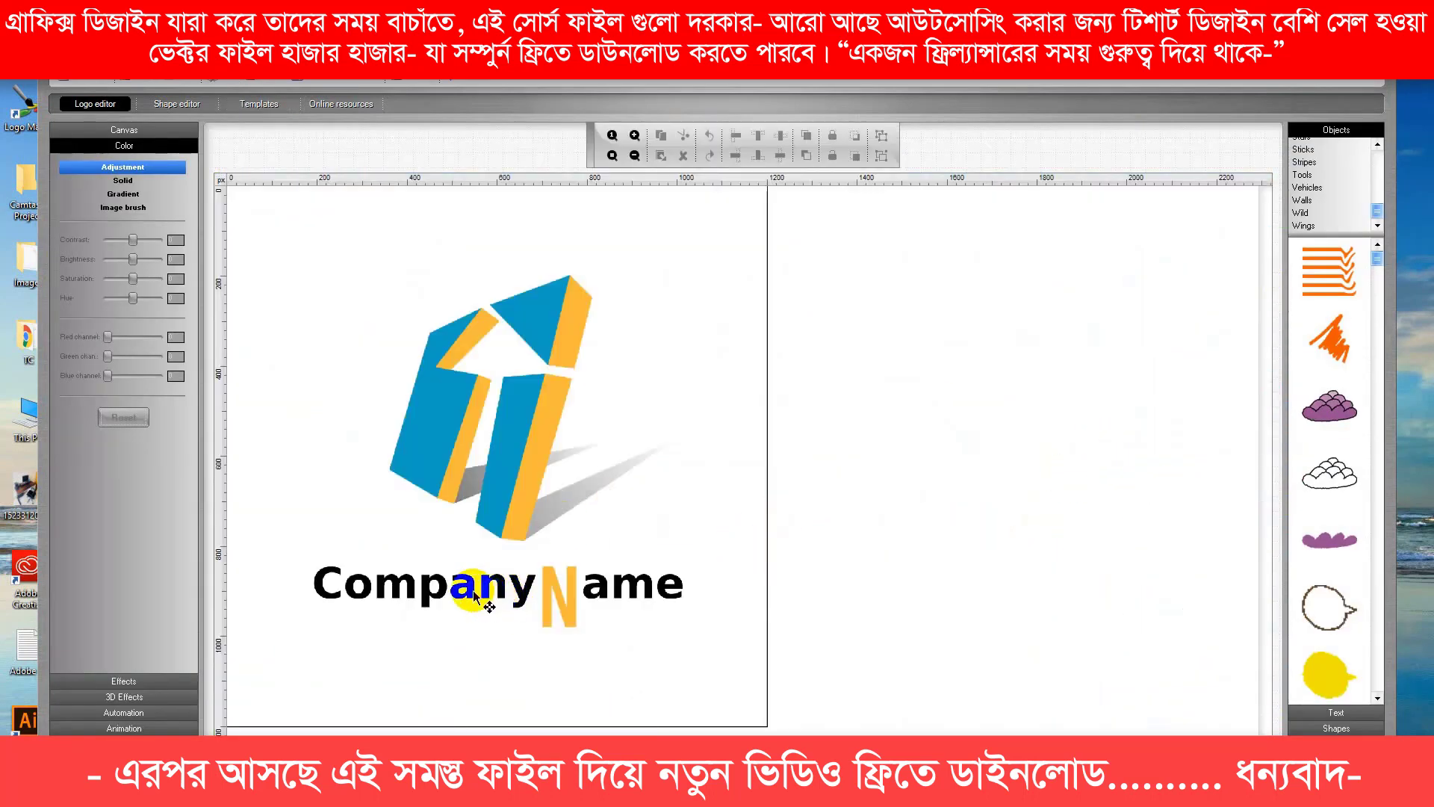
Replace the word Company with Name in the black caption text below the arrow logo and apply the change
{"action": "left_click", "coordinate": [476, 593]}
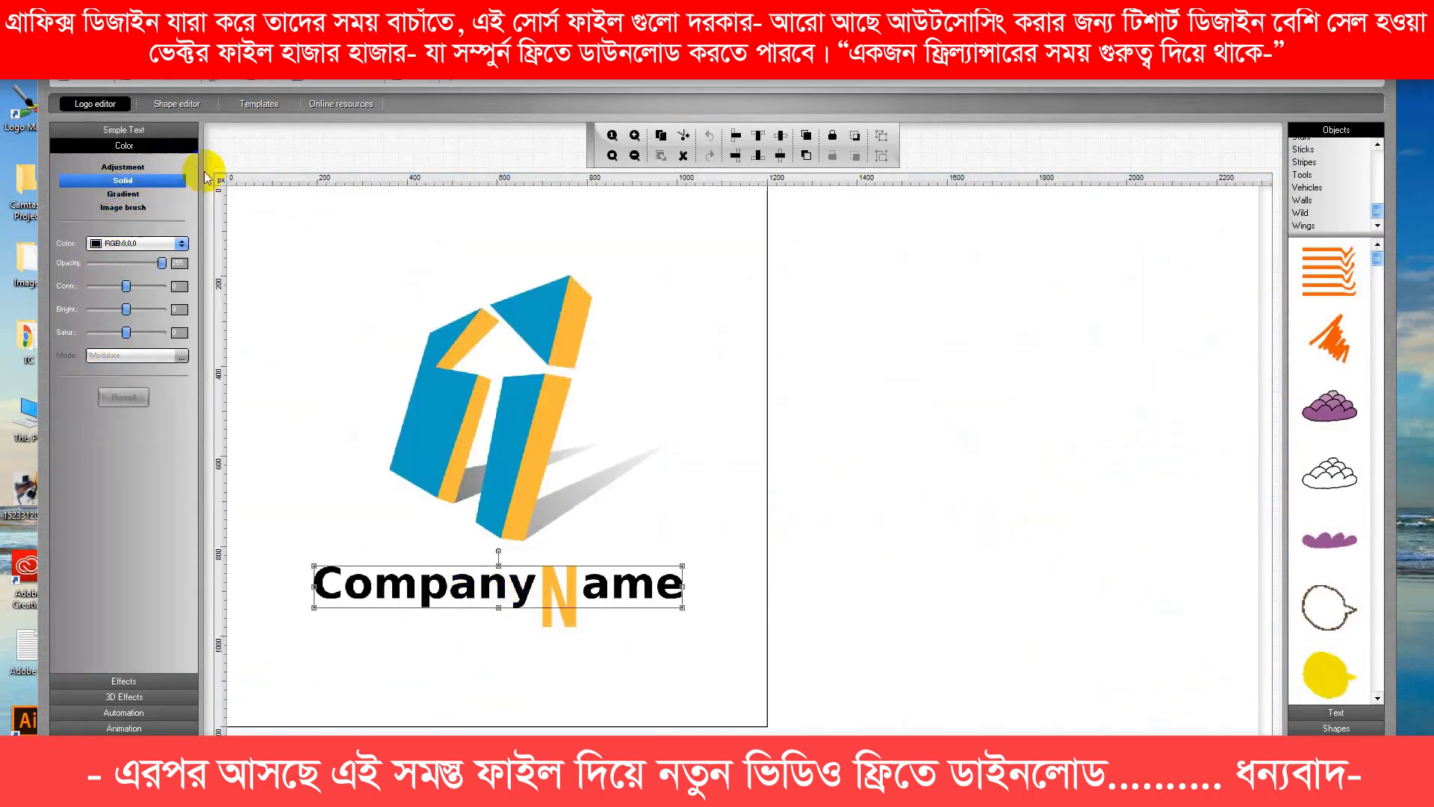
{"action": "left_click", "coordinate": [150, 151]}
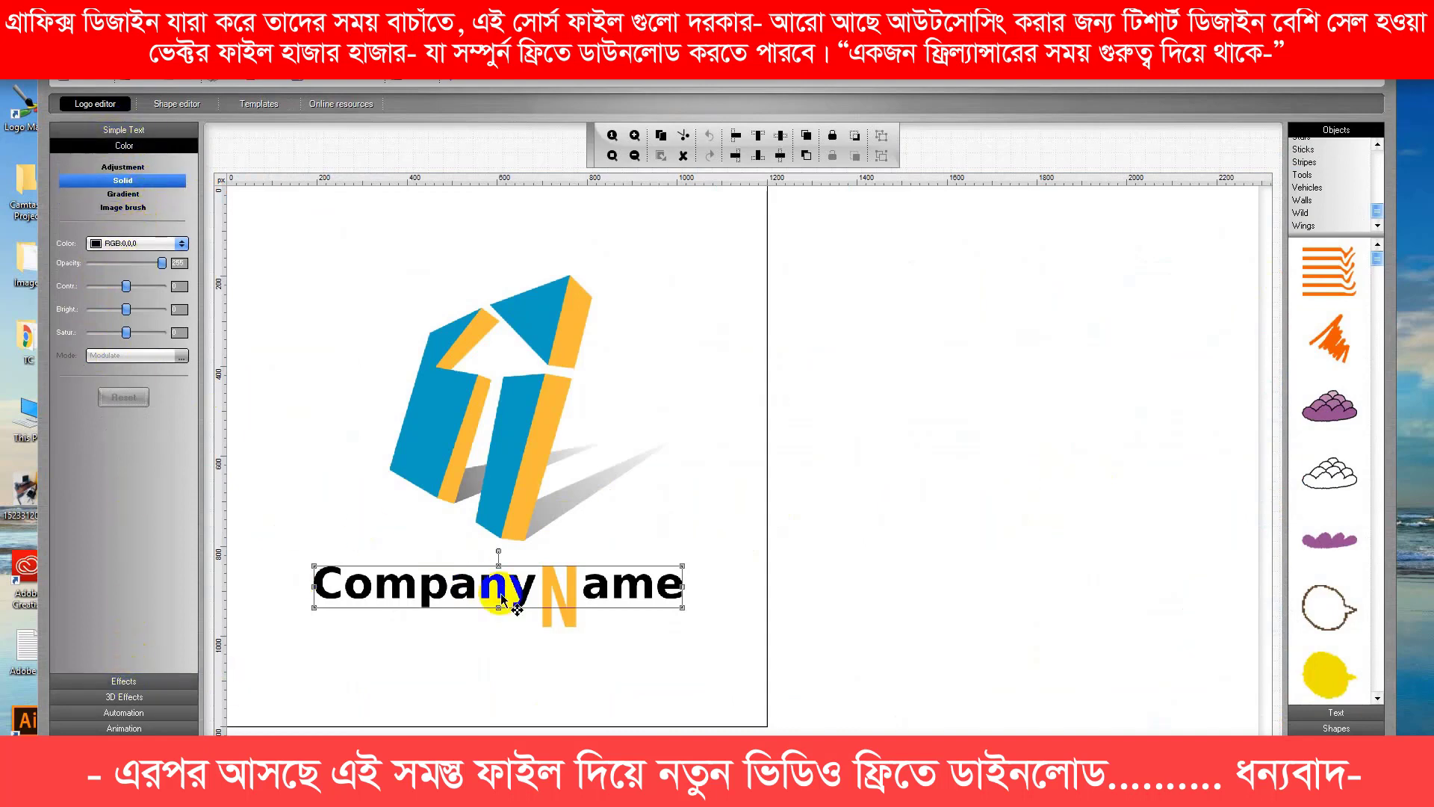
{"action": "right_click", "coordinate": [471, 590]}
{"action": "left_click", "coordinate": [440, 591]}
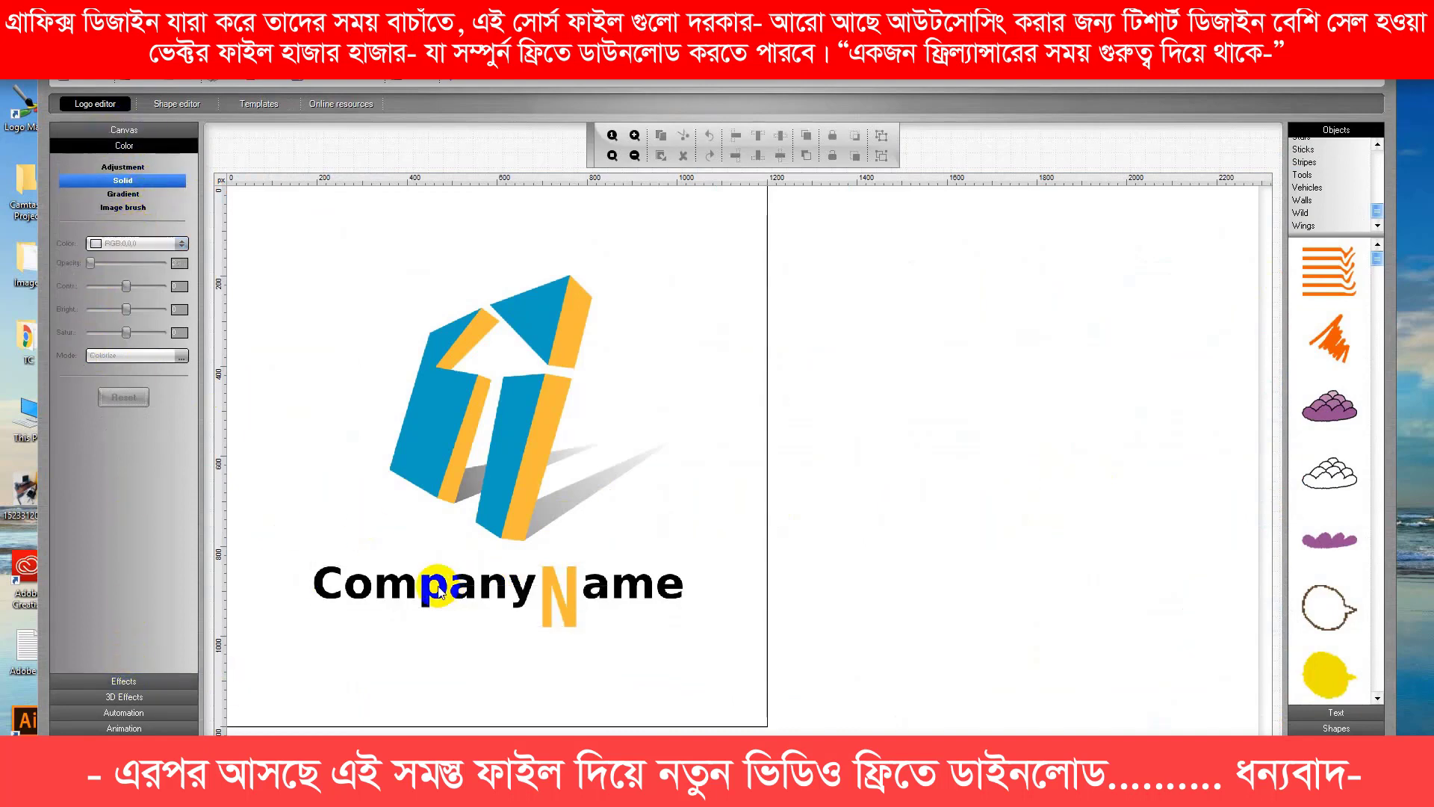
{"action": "left_click", "coordinate": [460, 592]}
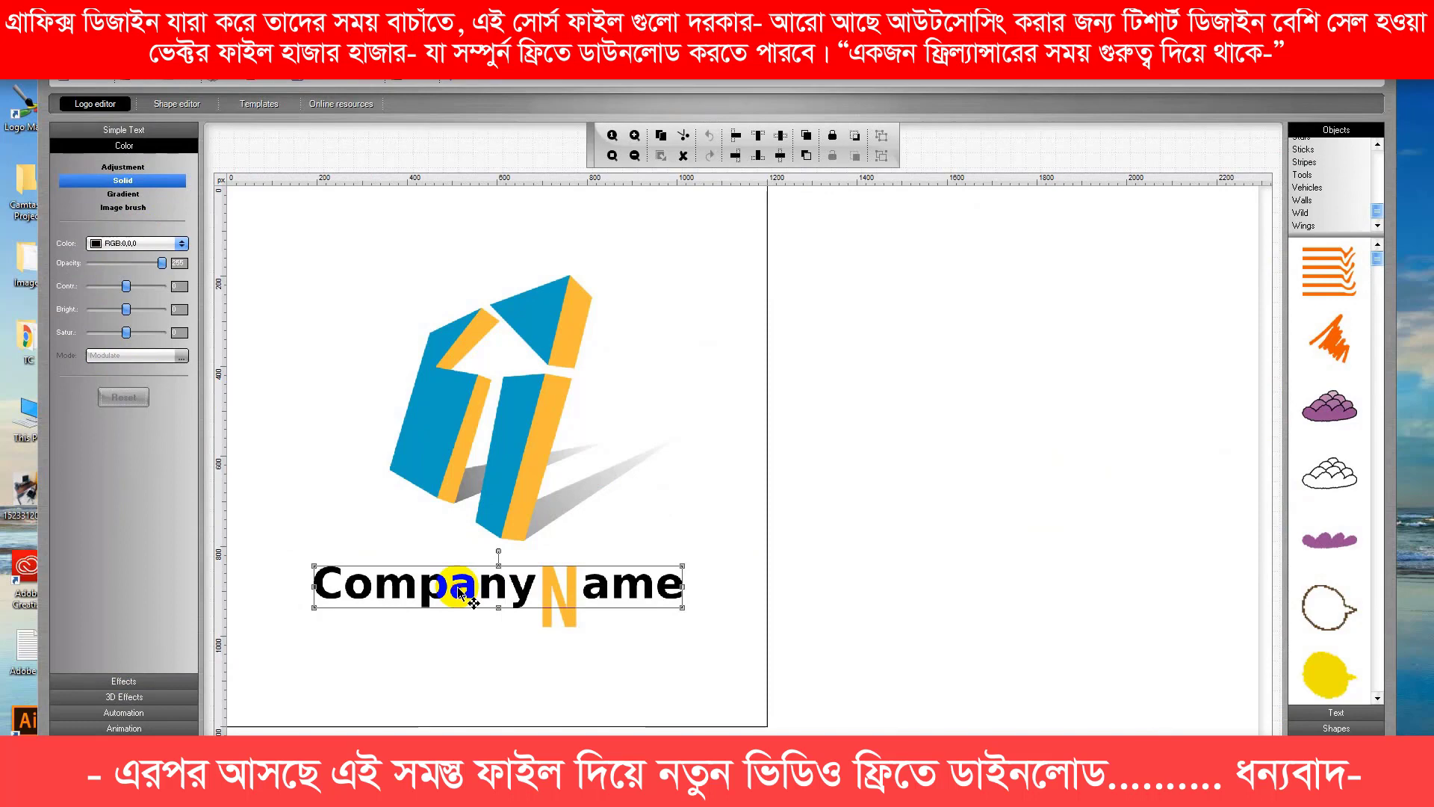
{"action": "left_click", "coordinate": [127, 129]}
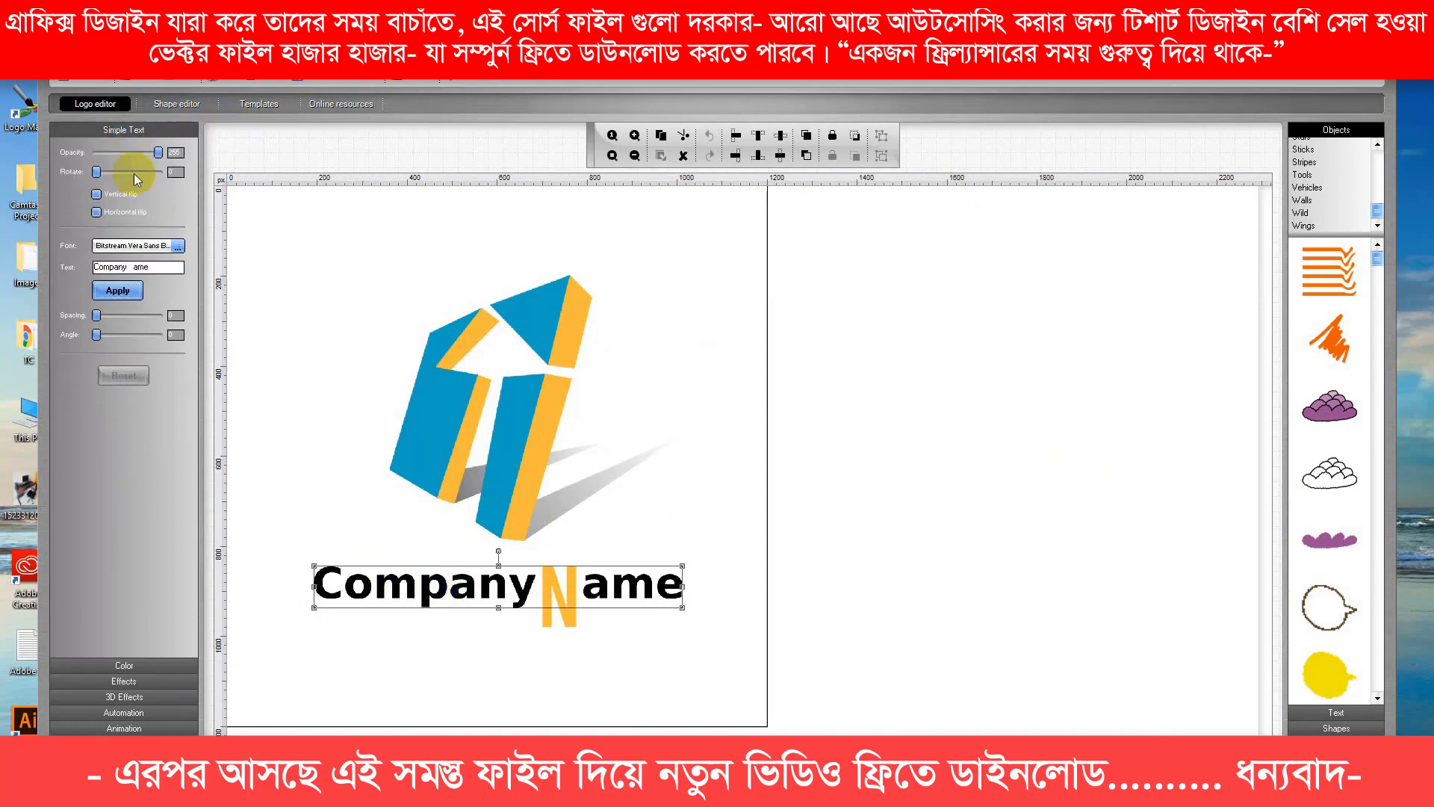
{"action": "left_click", "coordinate": [159, 268]}
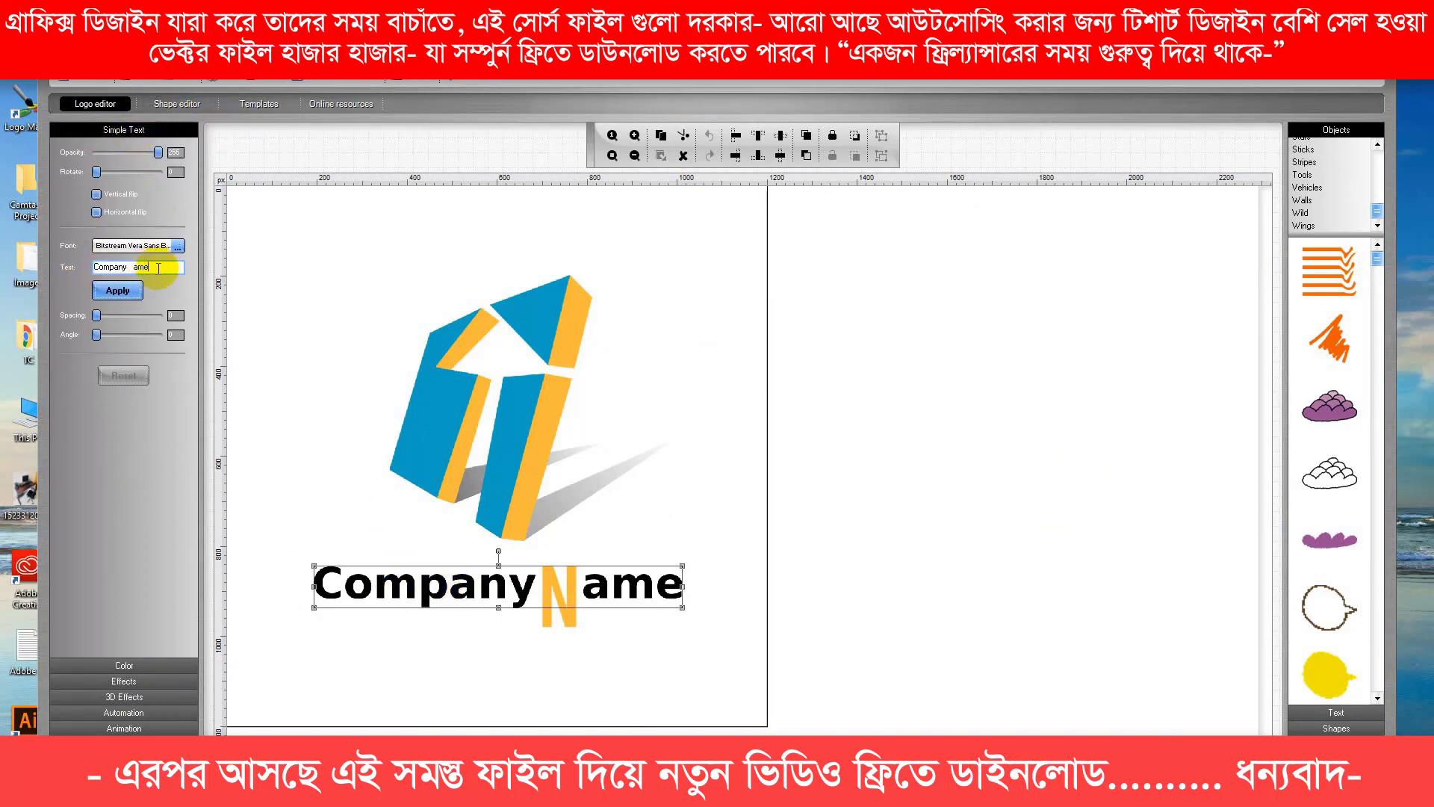
{"action": "left_click_drag", "start_coordinate": [128, 267], "coordinate": [86, 273]}
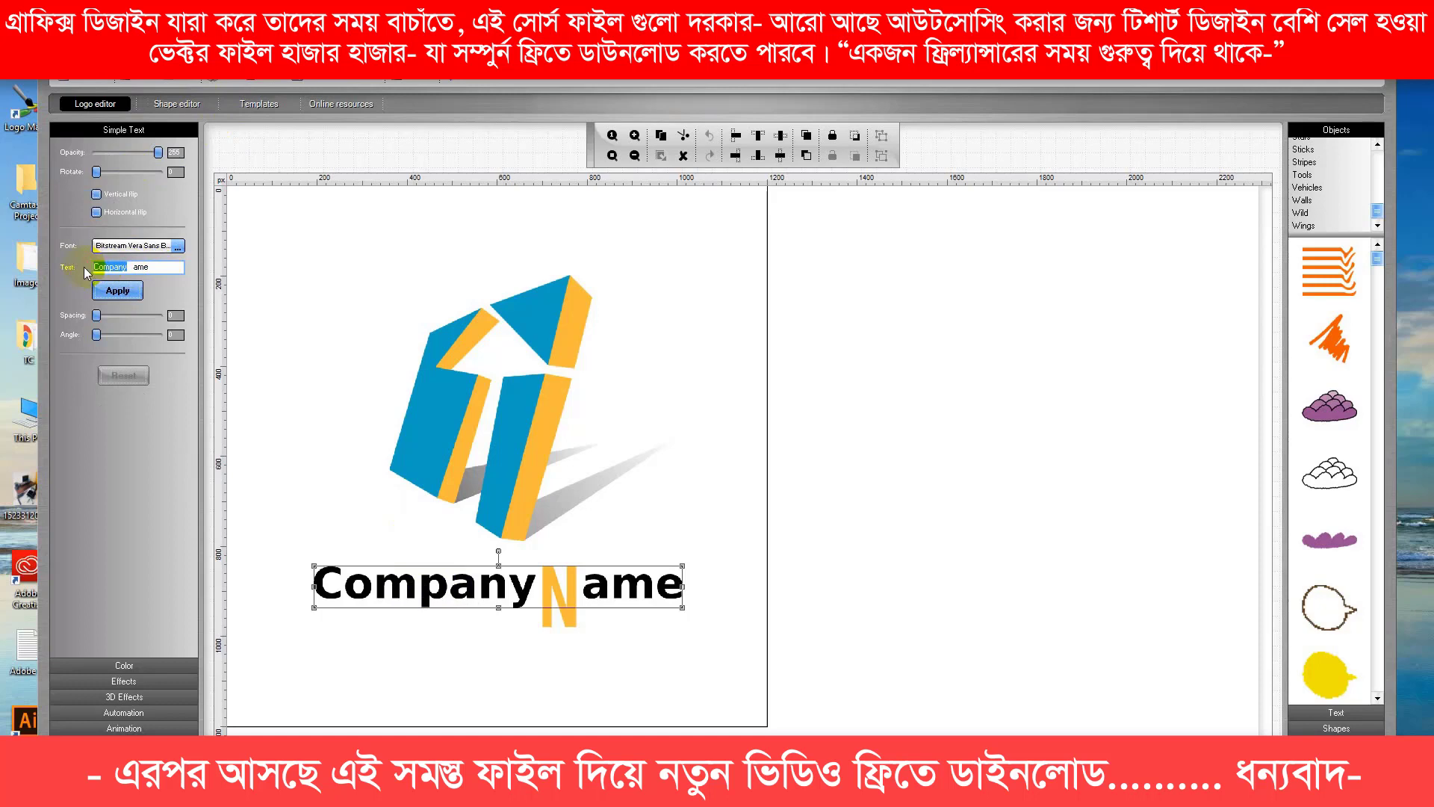
{"action": "left_click", "coordinate": [119, 292]}
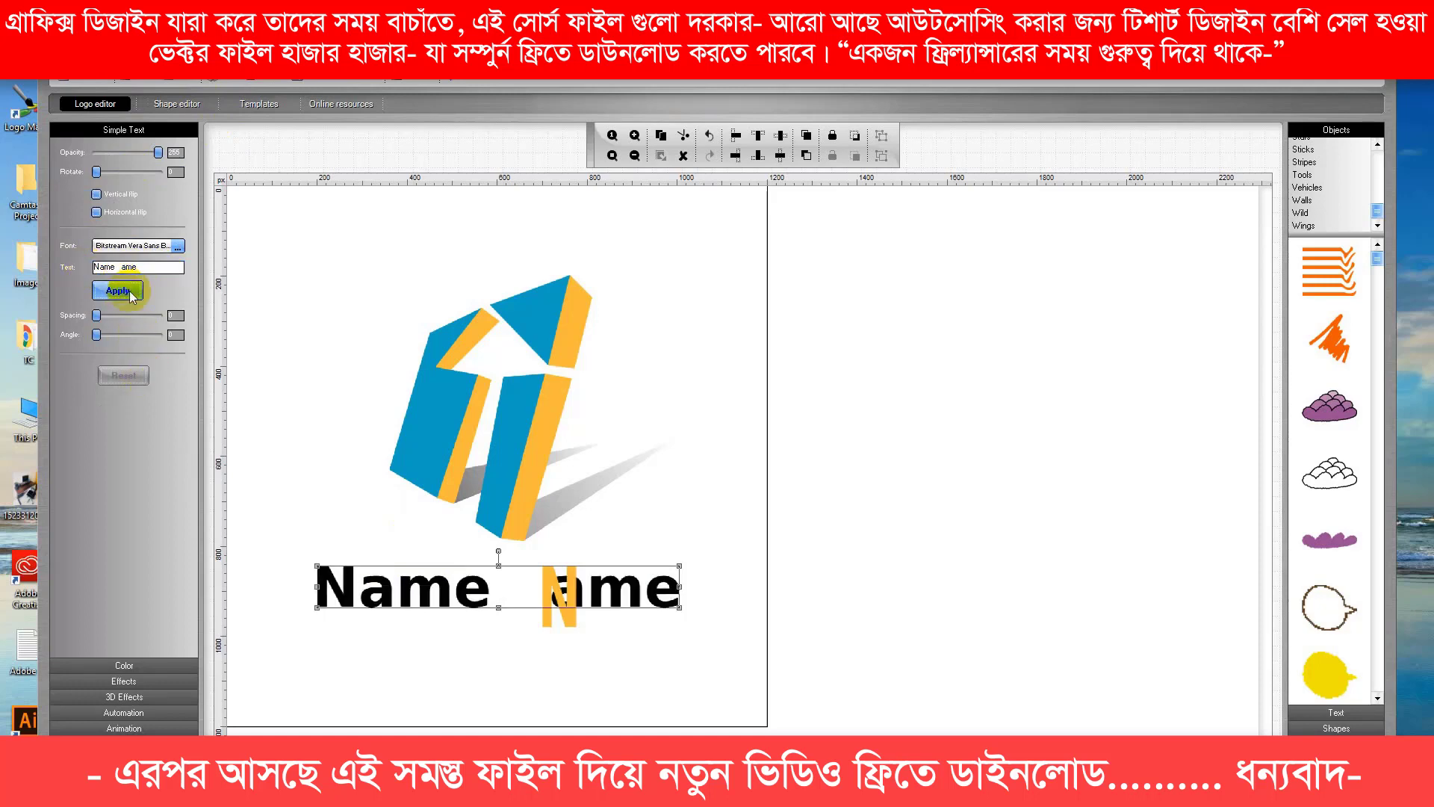